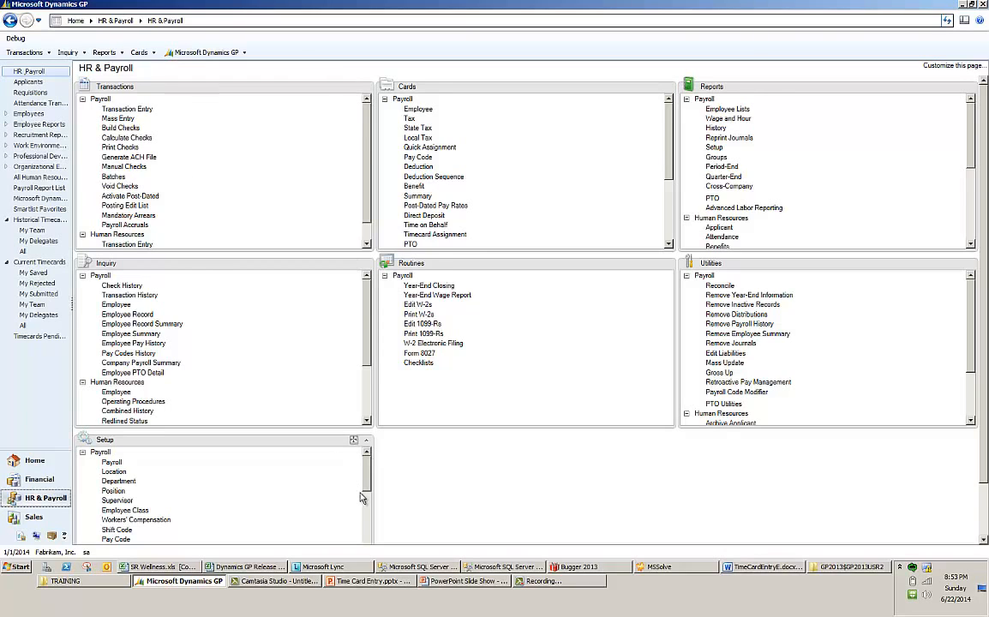
Step: Open the payroll setup's timecard options and move Position above Class in the assignment priority
left_click(354, 442)
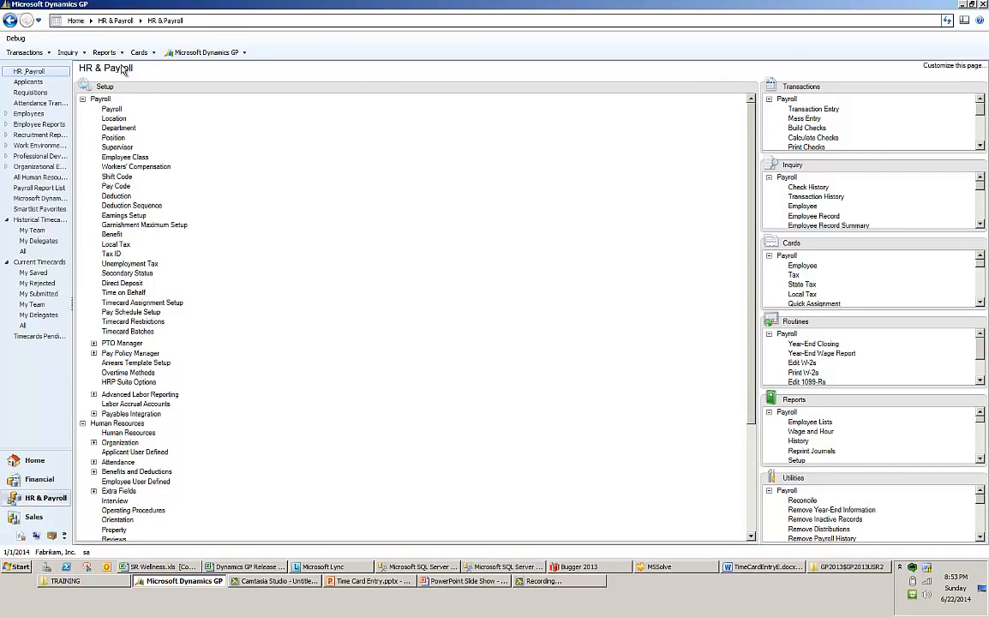
left_click(112, 110)
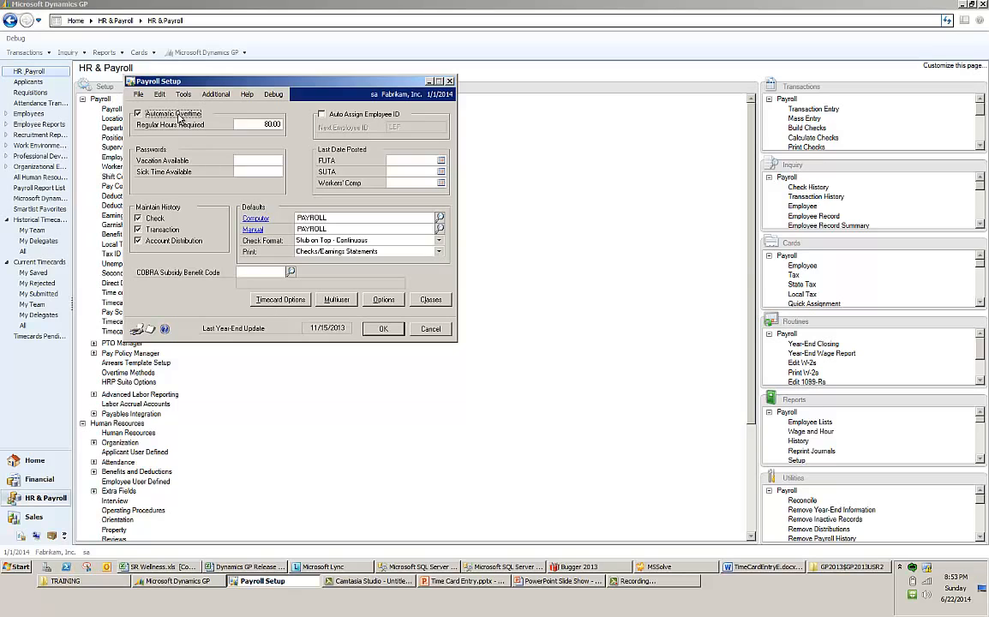
left_click(289, 303)
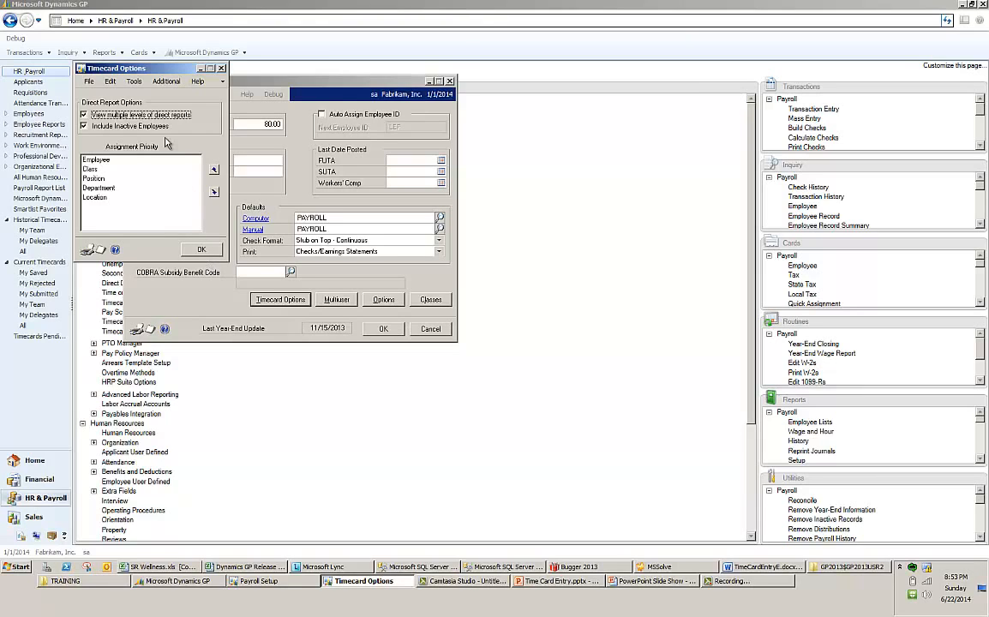
left_click_drag(141, 69, 151, 65)
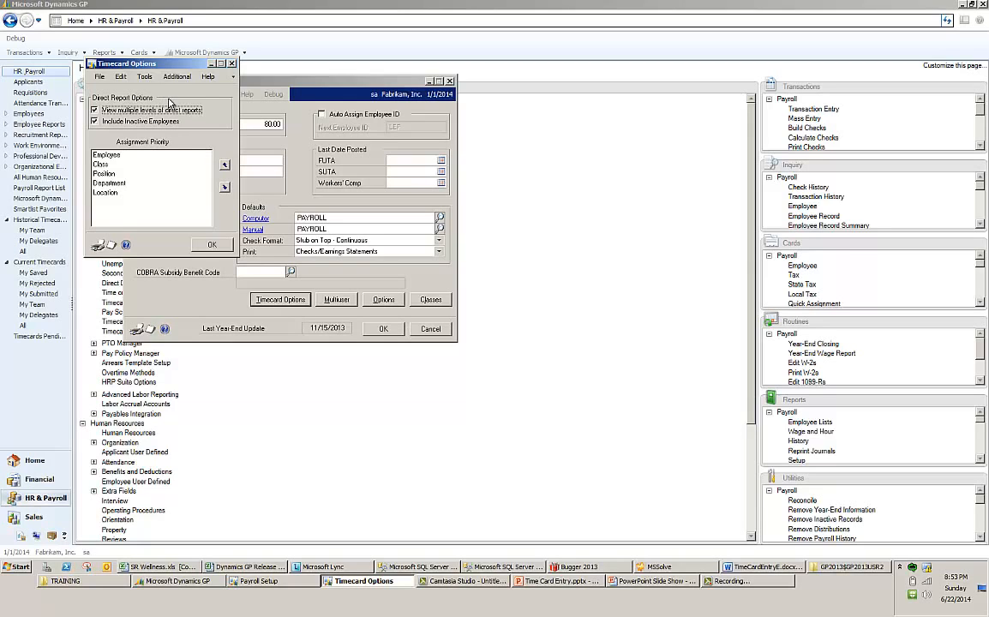
left_click(104, 174)
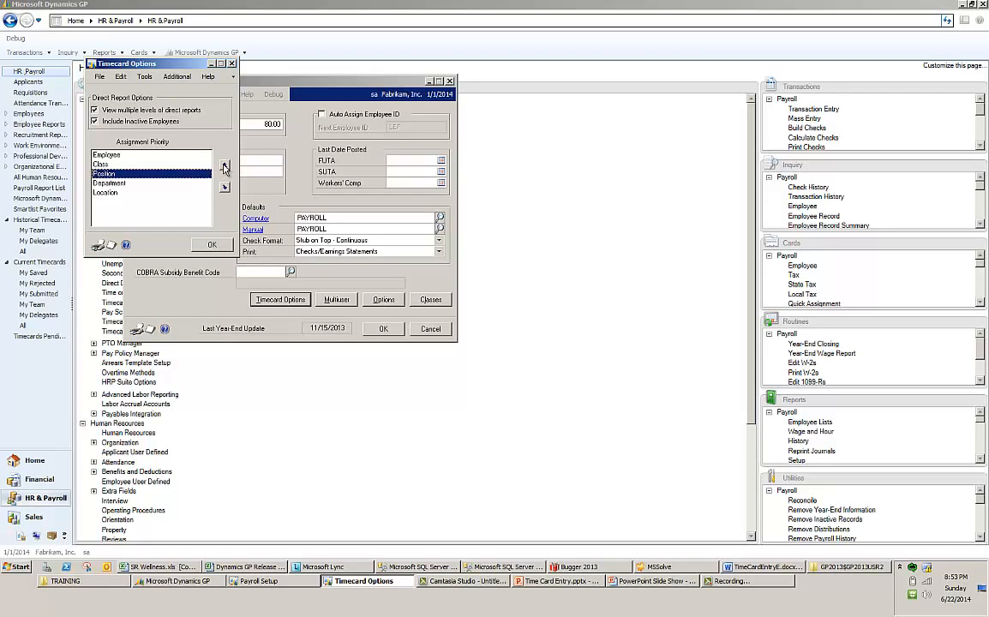
left_click(225, 166)
left_click(428, 288)
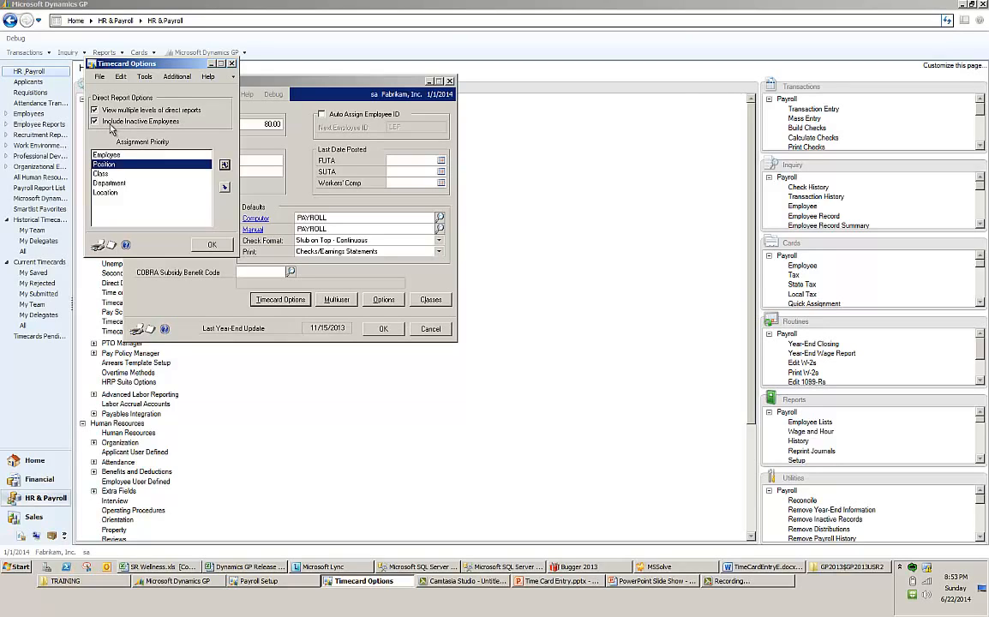
Step: Clear the Include Inactive Employees option for timecards and accept both the timecard options and the payroll setup
left_click(111, 127)
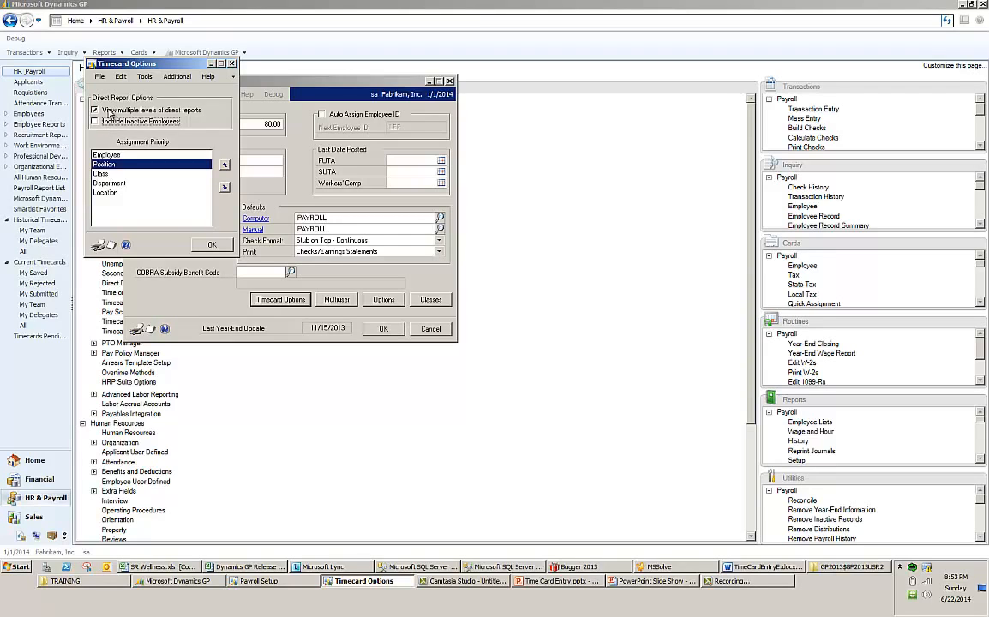
left_click(94, 120)
left_click(140, 120)
left_click(209, 246)
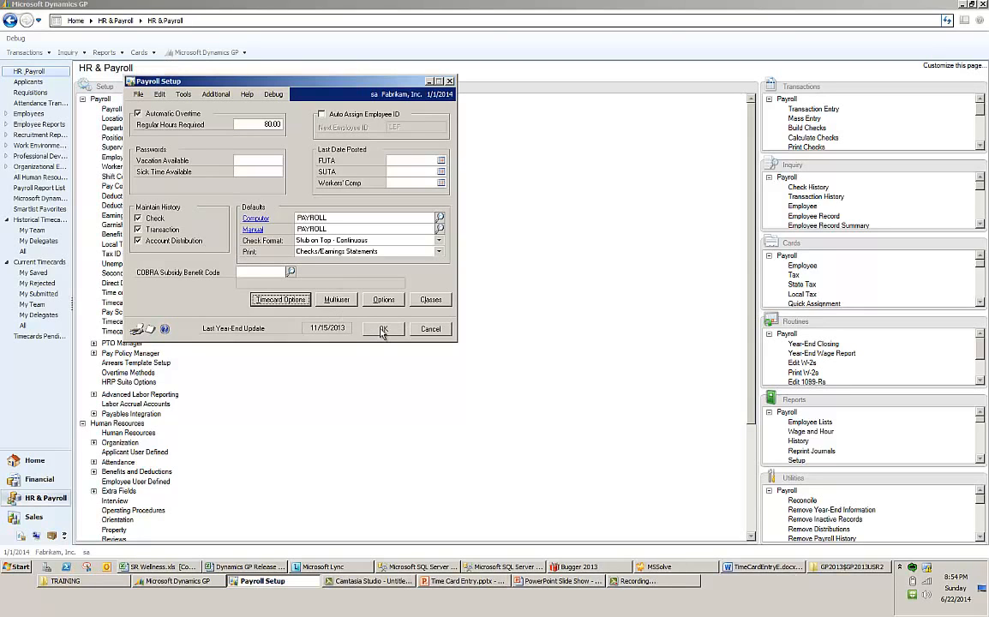
left_click(382, 331)
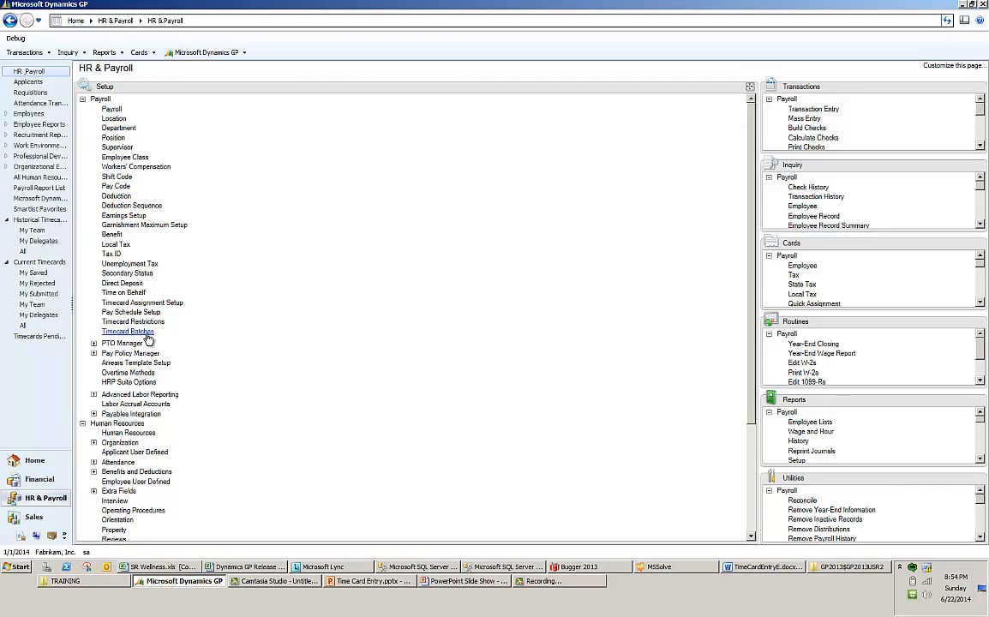
Step: Open the existing time on behalf code HOUR in Time on Behalf Setup
left_click(129, 293)
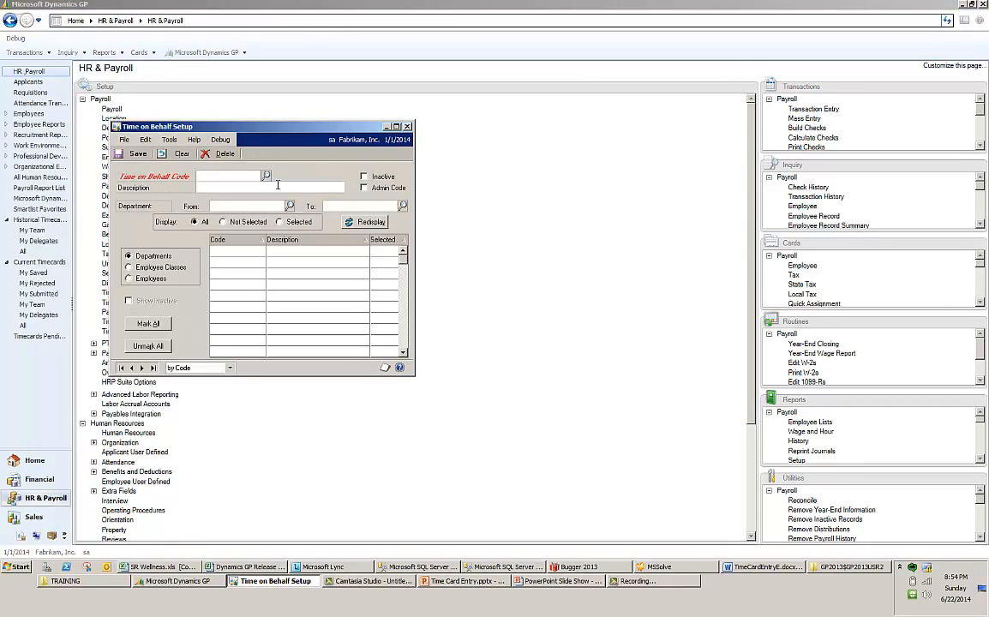
left_click(266, 176)
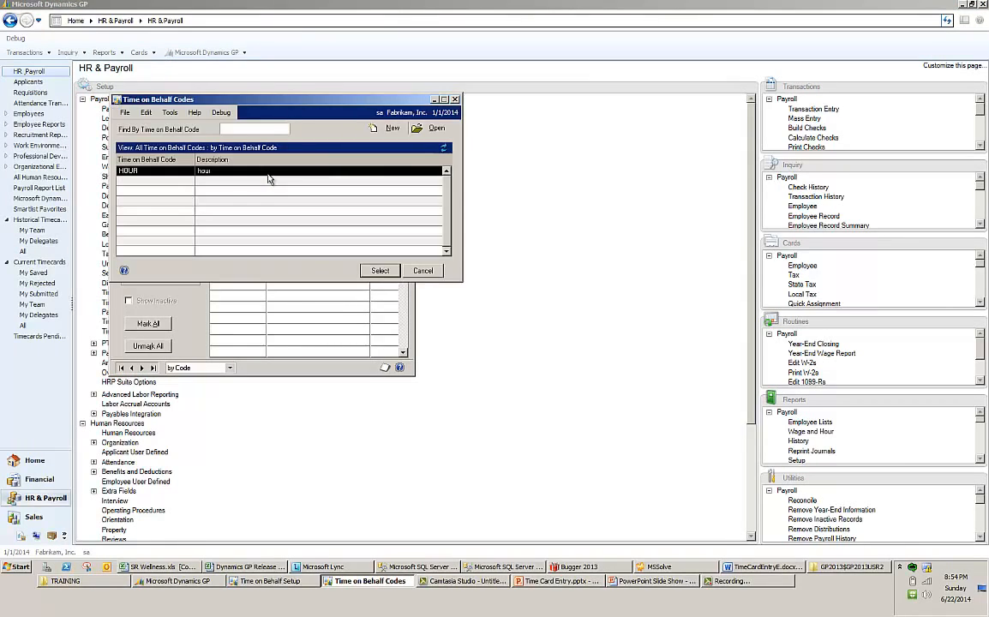
double_click(211, 174)
left_click_drag(216, 128, 218, 50)
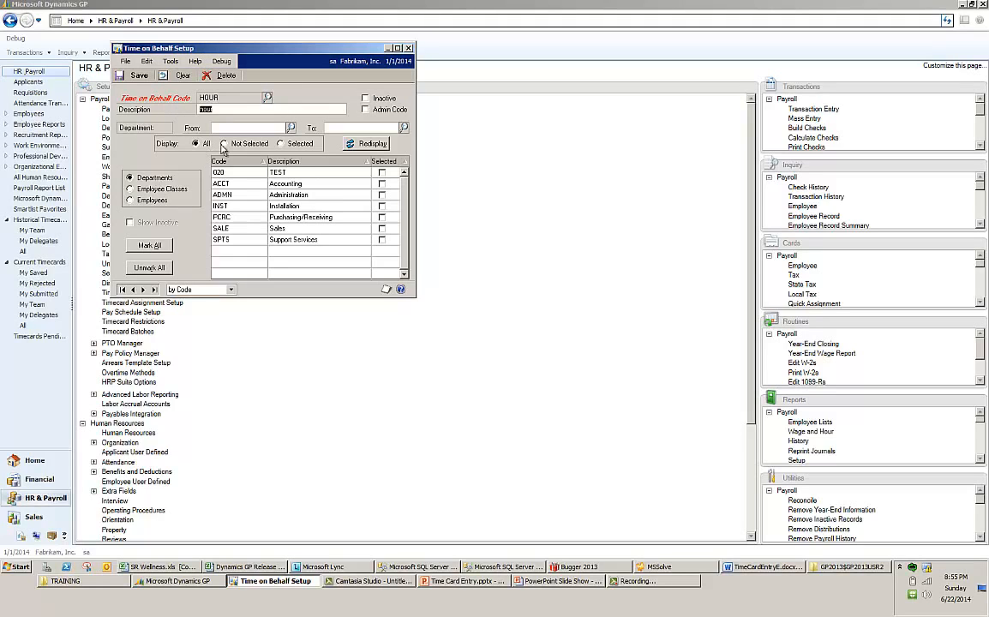
Step: Show the employees for the HOUR code, mark the unselected employee near the end of the enlarged list, and save the code
left_click(151, 190)
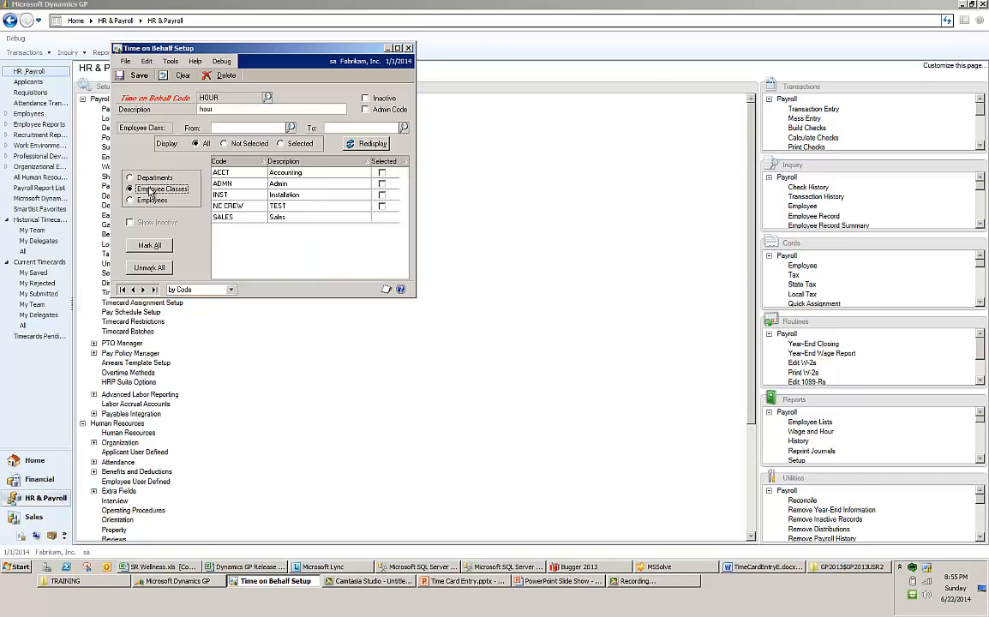
left_click(152, 200)
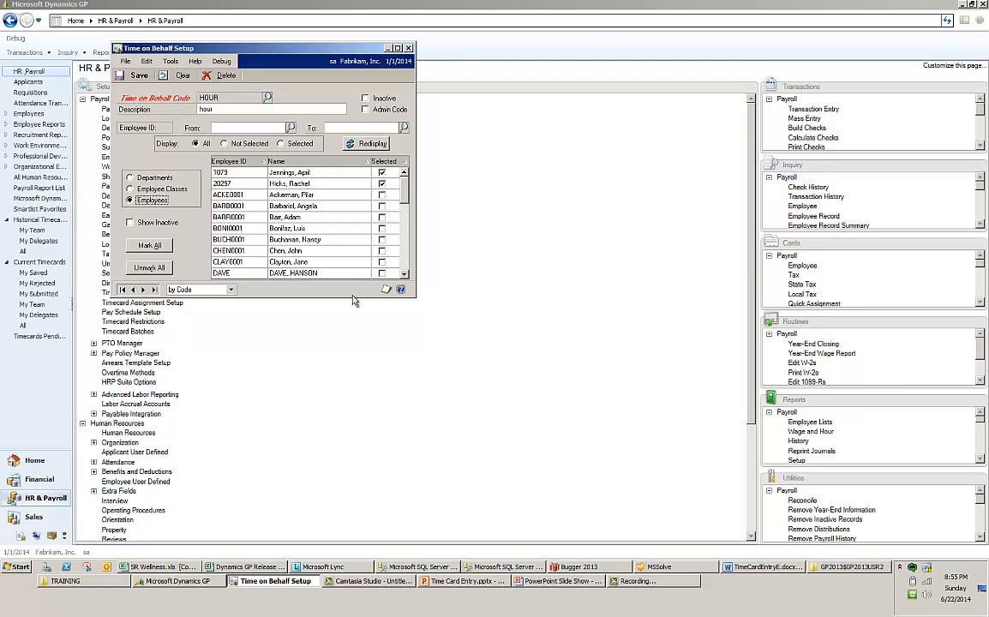
left_click_drag(354, 301, 363, 418)
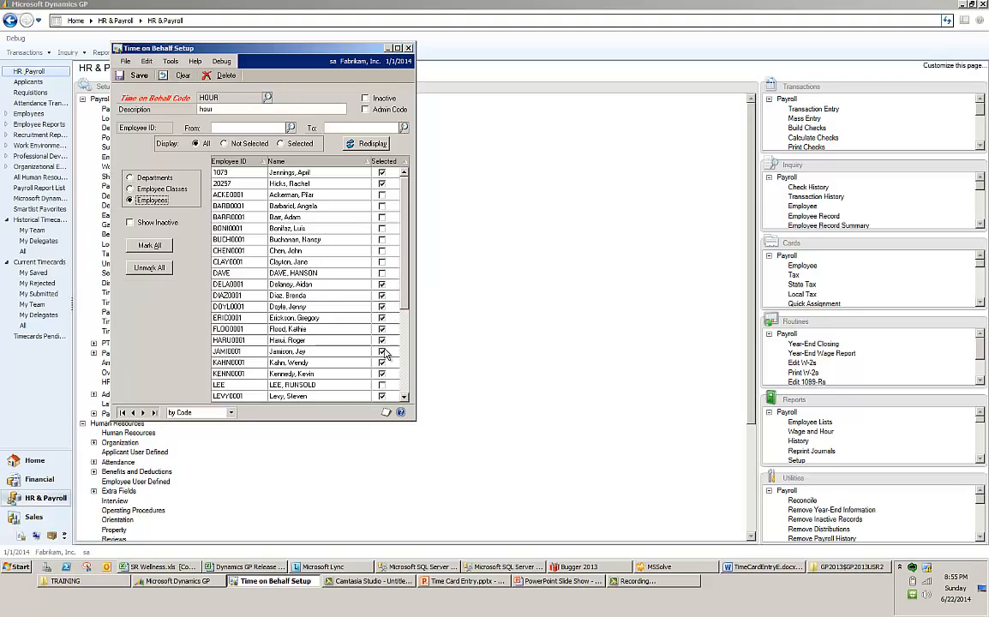
left_click(383, 384)
left_click(134, 75)
left_click(473, 321)
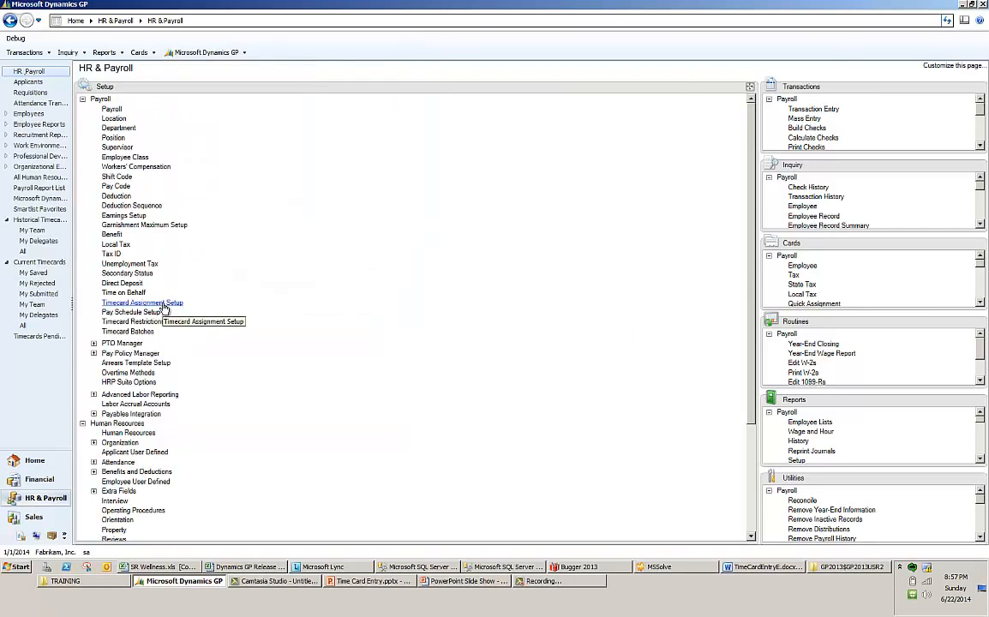
Step: Open the DEFAULT code in Timecard Assignment Setup and review its assigned departments, positions and shift codes
left_click(163, 303)
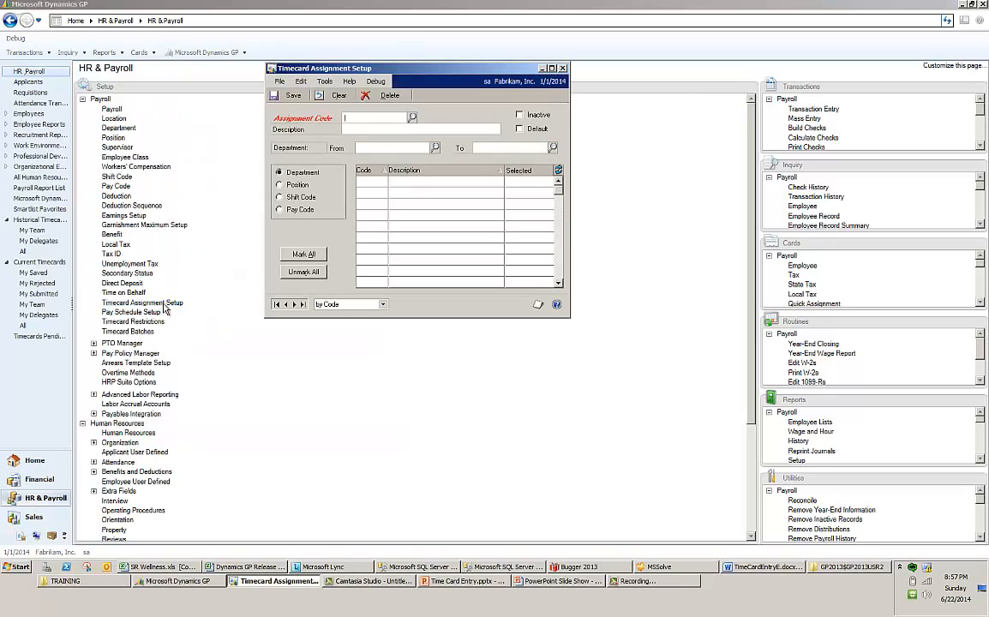
left_click_drag(318, 60, 173, 63)
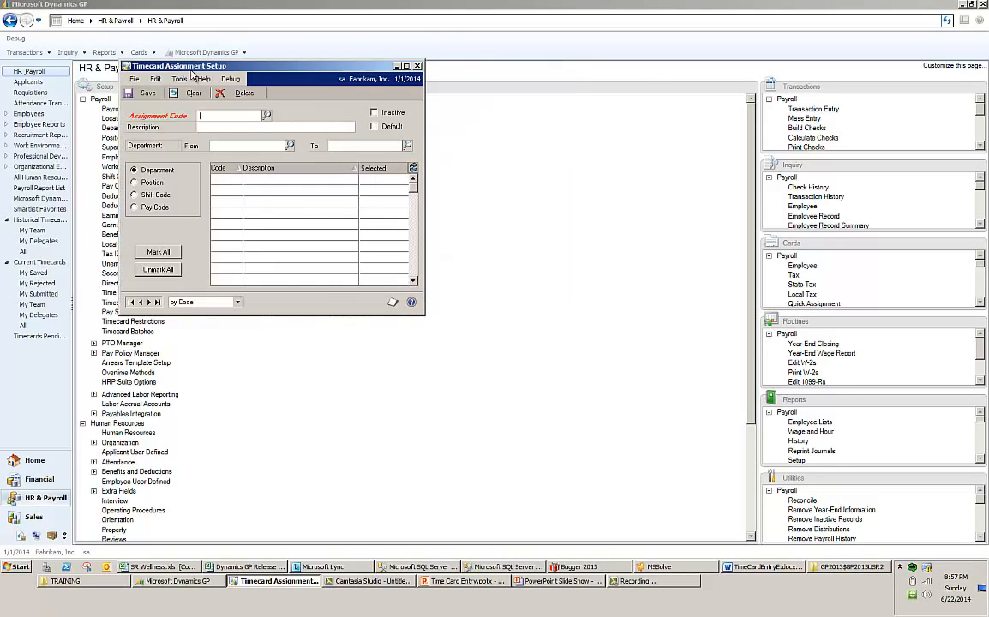
left_click(267, 115)
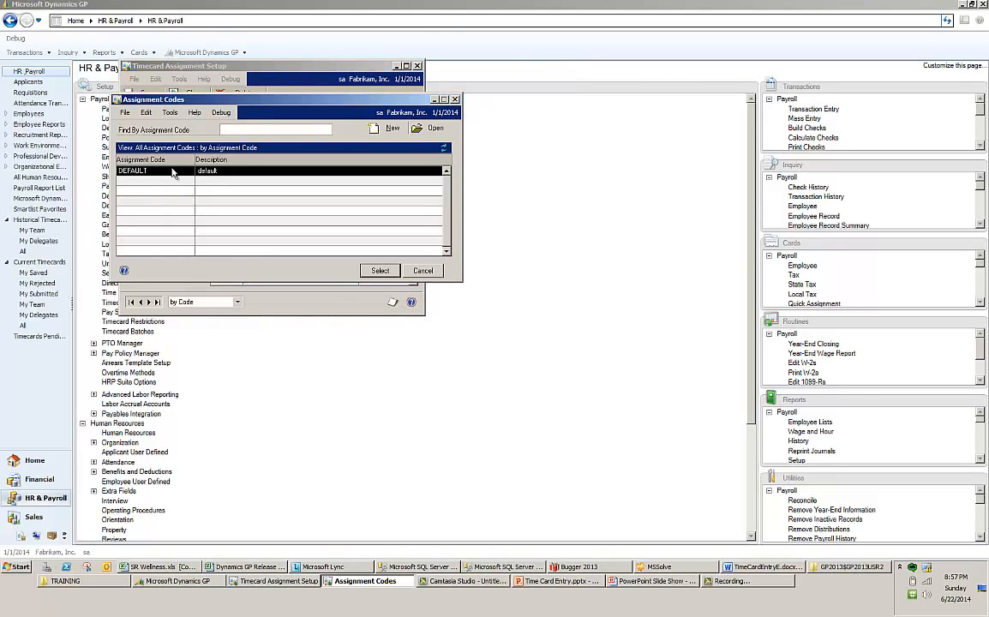
double_click(173, 171)
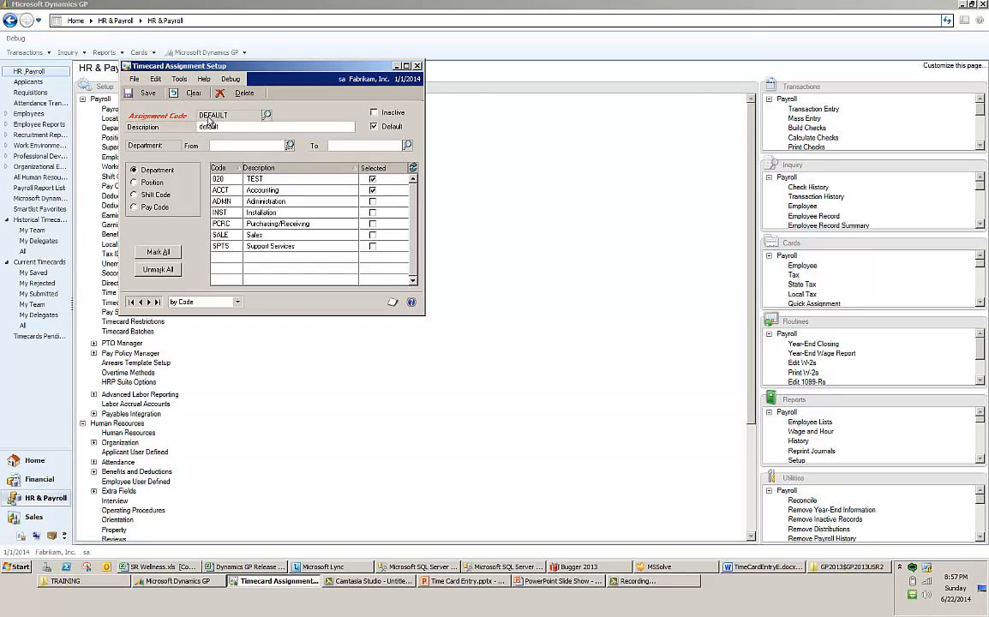
left_click(151, 181)
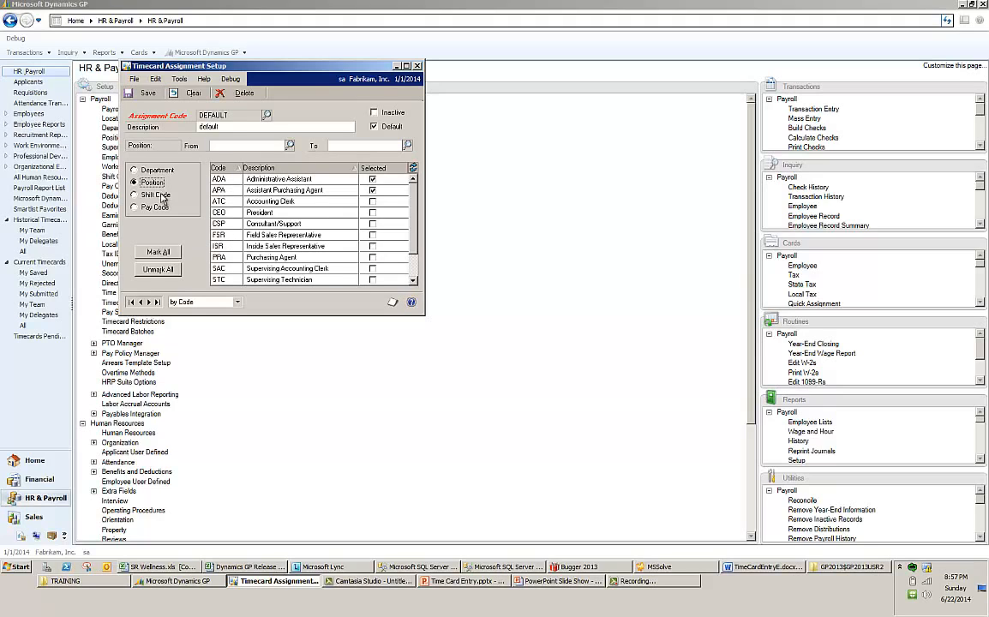
left_click(159, 196)
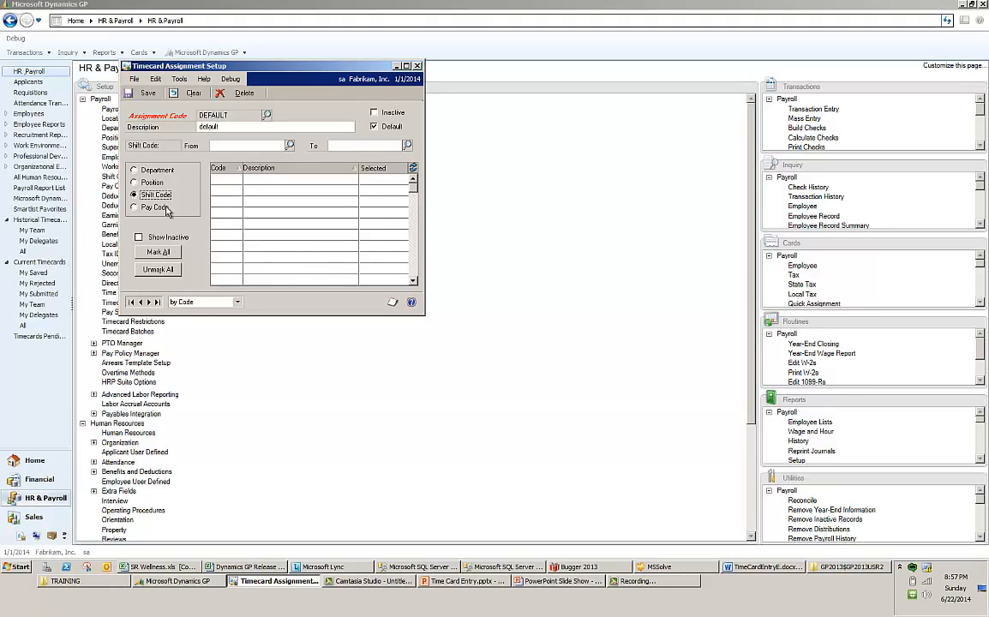
left_click(147, 170)
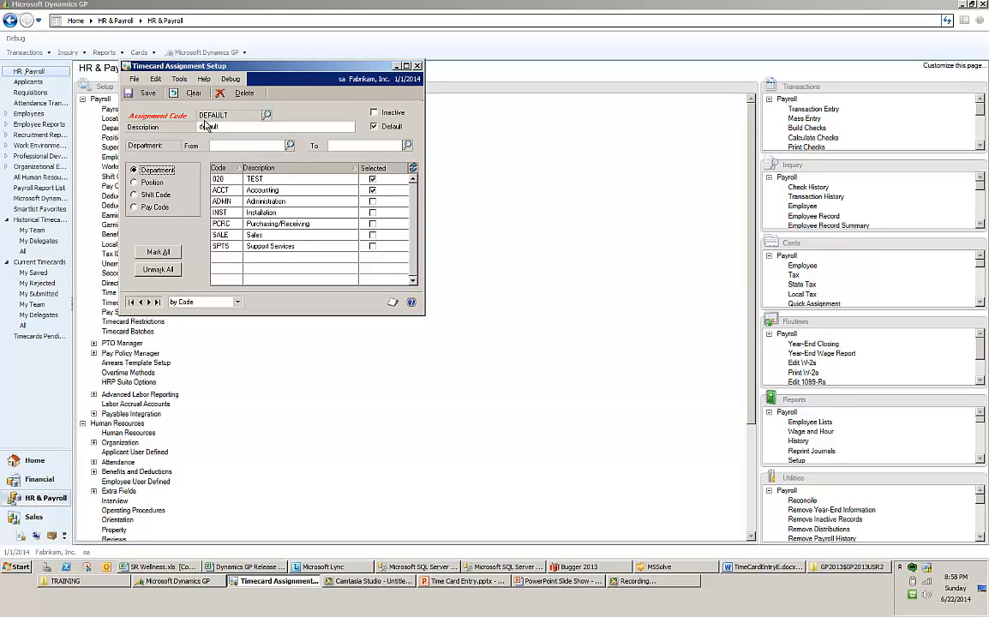
Step: Clear the Accounting department in the DEFAULT assignment code, review its remaining assignment types including pay codes, and save it
left_click(374, 190)
left_click(149, 183)
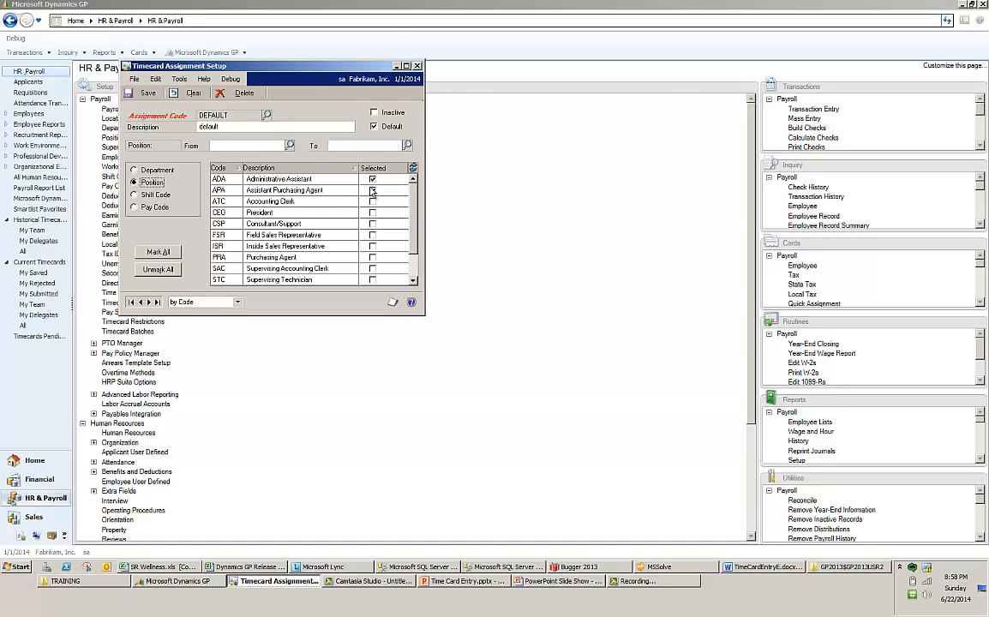
left_click(154, 193)
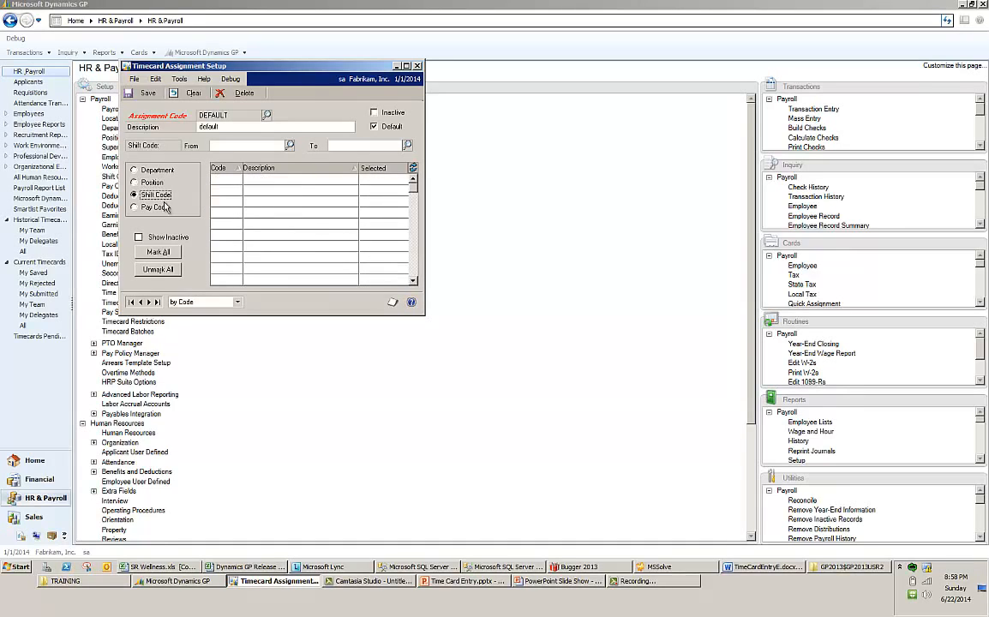
left_click(154, 207)
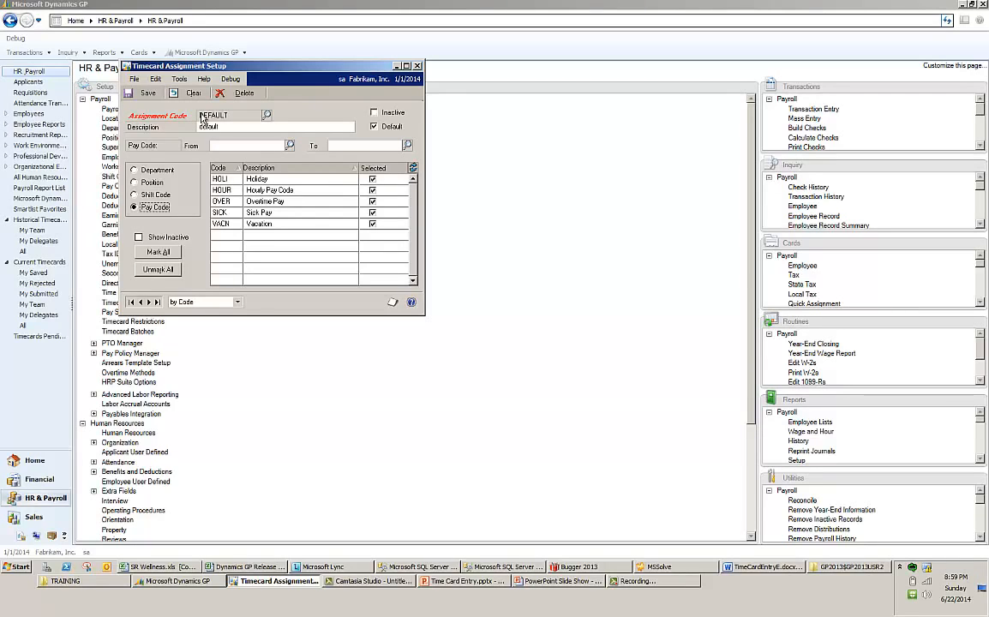
left_click(149, 95)
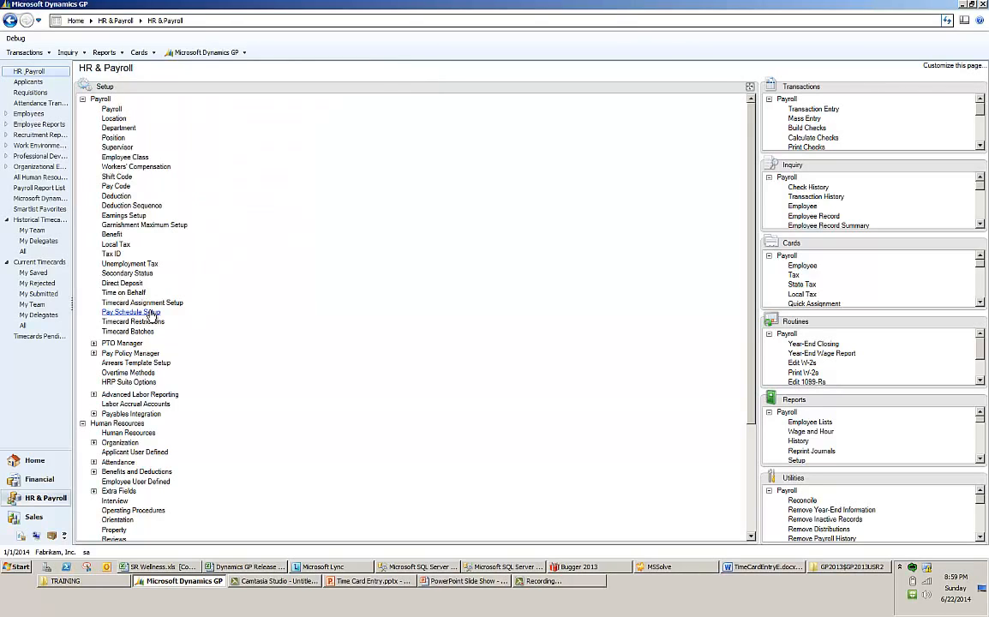
Step: Open the 2014 schedule in Pay Schedule Setup and examine the start dates of its weekly periods
left_click(151, 313)
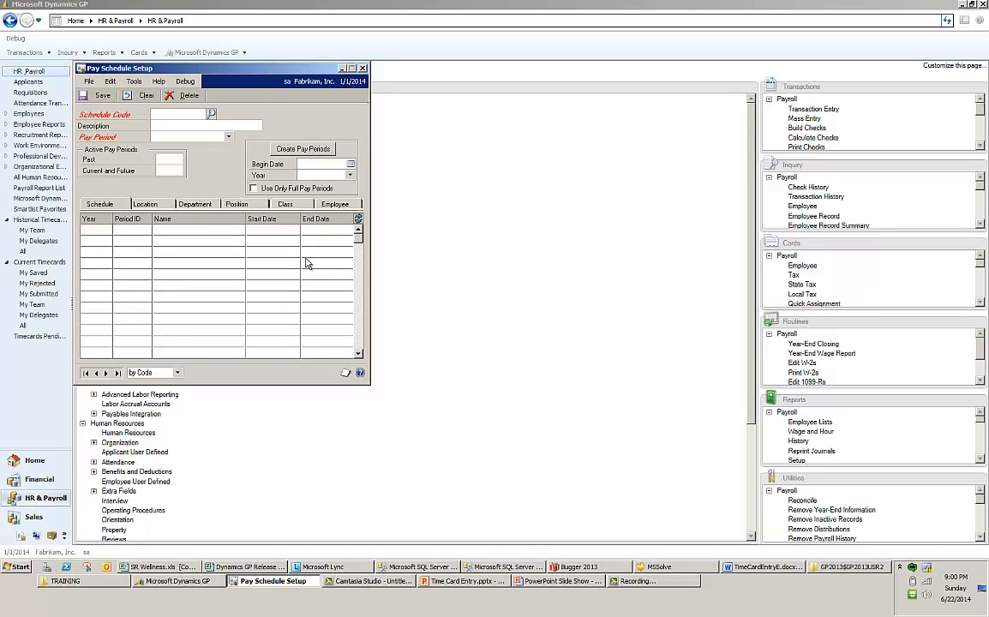
left_click(212, 115)
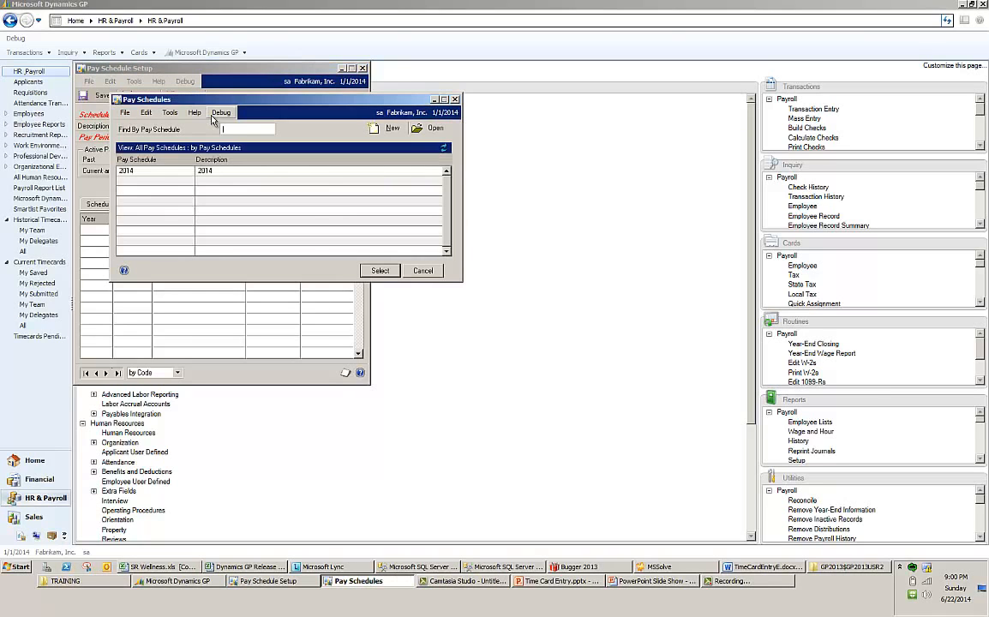
left_click(154, 171)
double_click(154, 173)
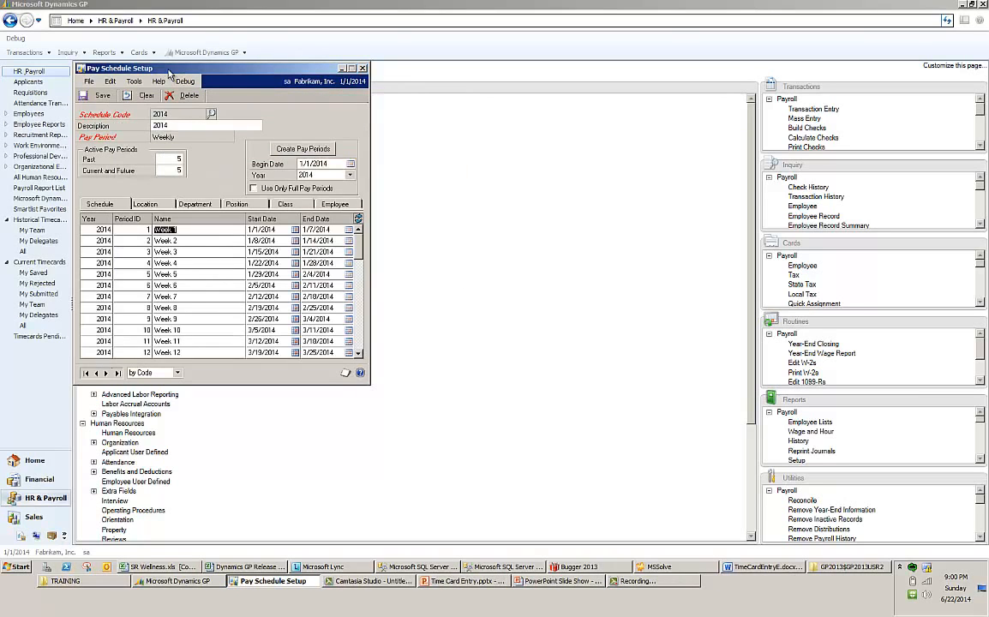
left_click_drag(168, 73, 172, 54)
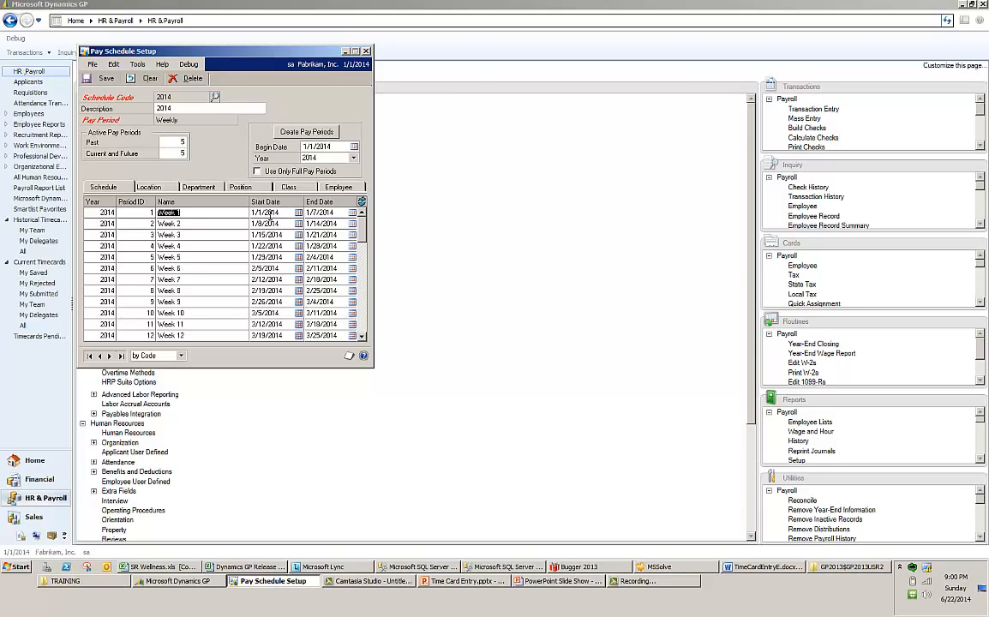
left_click(258, 214)
left_click(273, 246)
left_click(141, 79)
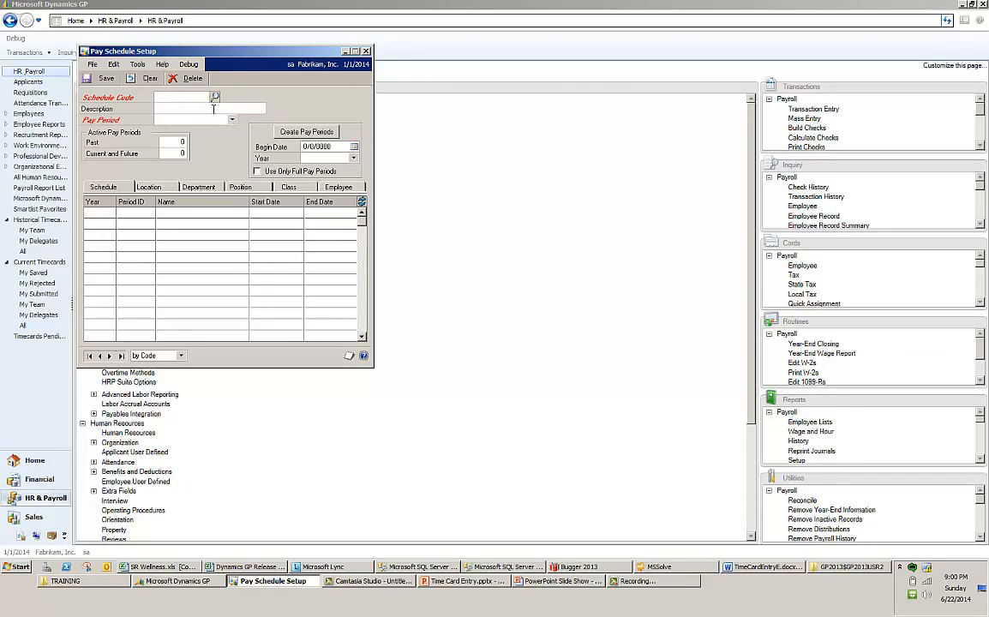
type("2013")
key("BackSpace")
key("BackSpace")
key("BackSpace")
key("BackSpace")
Step: Load the 2014 pay schedule again and examine its past and current and future active pay period settings
left_click(214, 97)
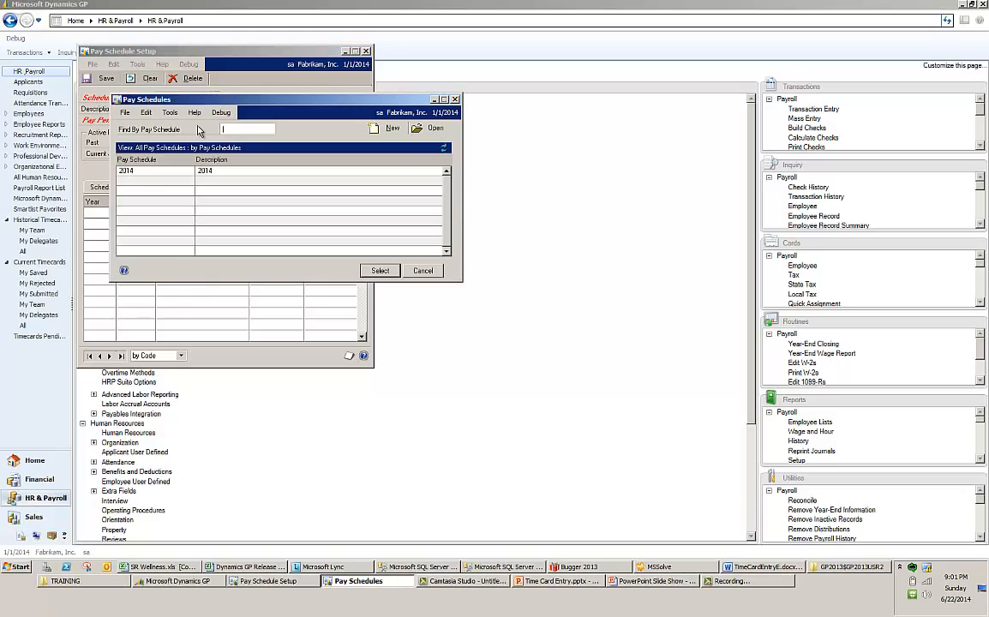
double_click(148, 172)
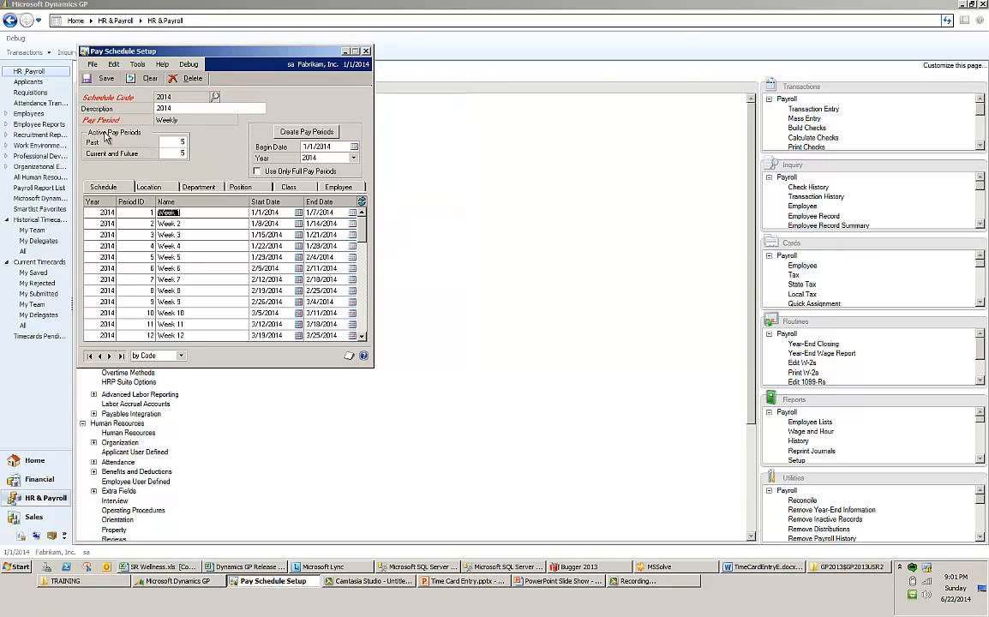
left_click(176, 143)
left_click(178, 153)
left_click_drag(174, 139, 189, 140)
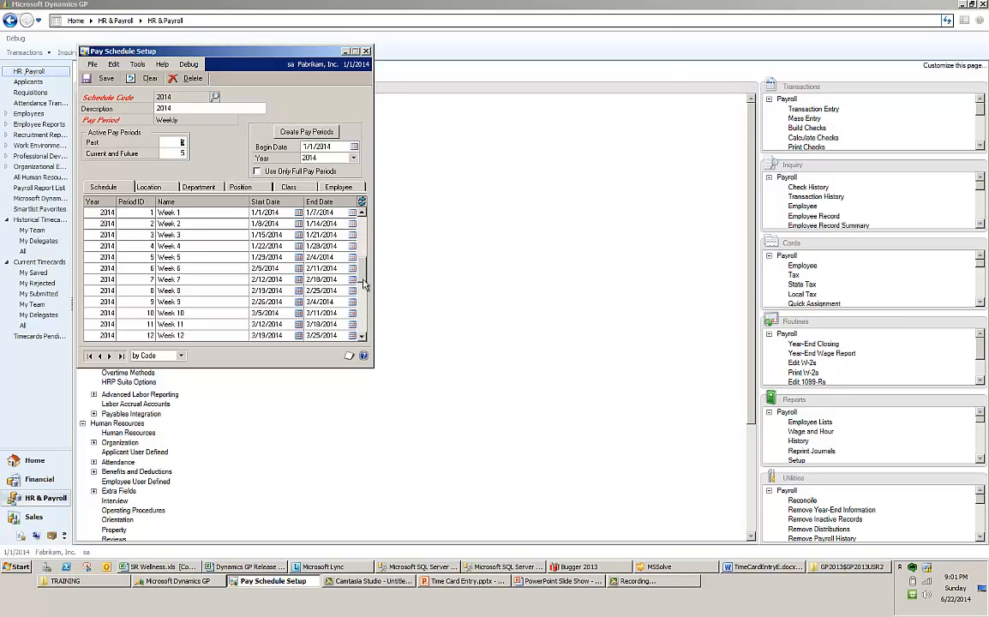
Step: Examine the 2014 pay schedule's weekly periods through year end and its location, department, position, class and employee assignments
scroll(363, 318, "down", 9)
scroll(364, 319, "down", 4)
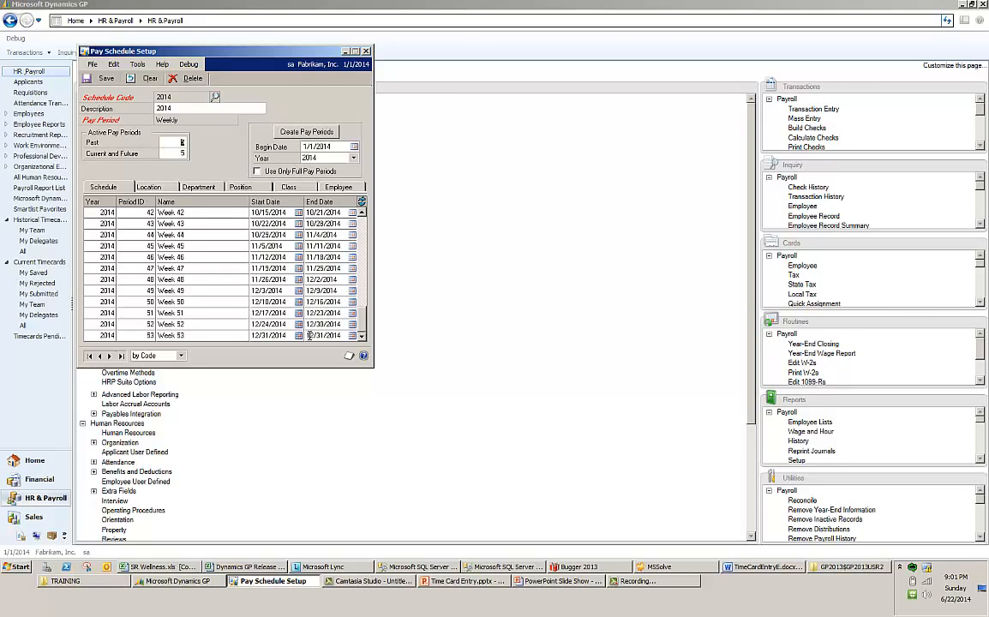
left_click(154, 187)
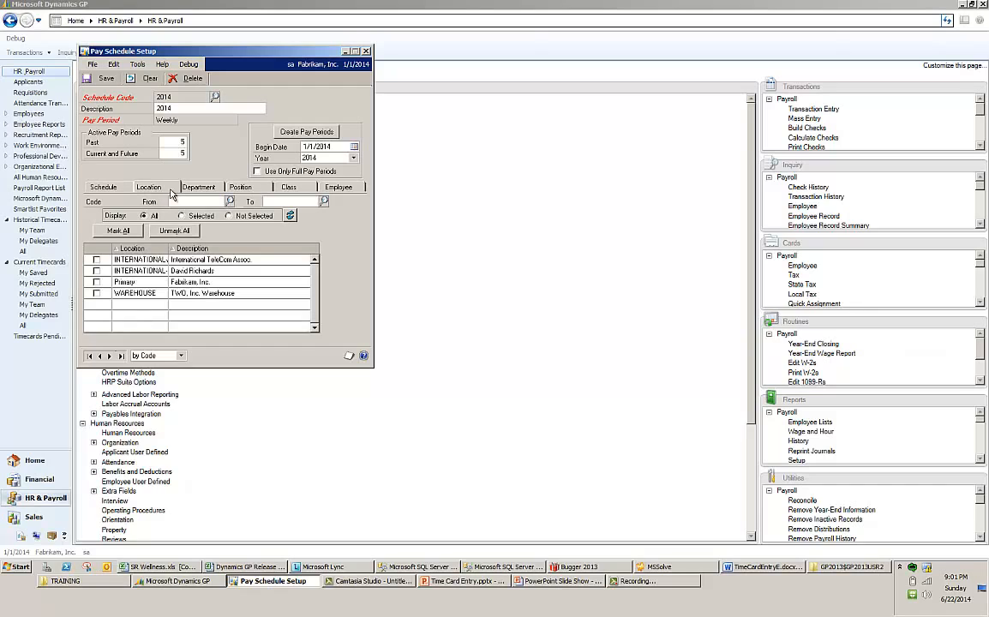
left_click(203, 188)
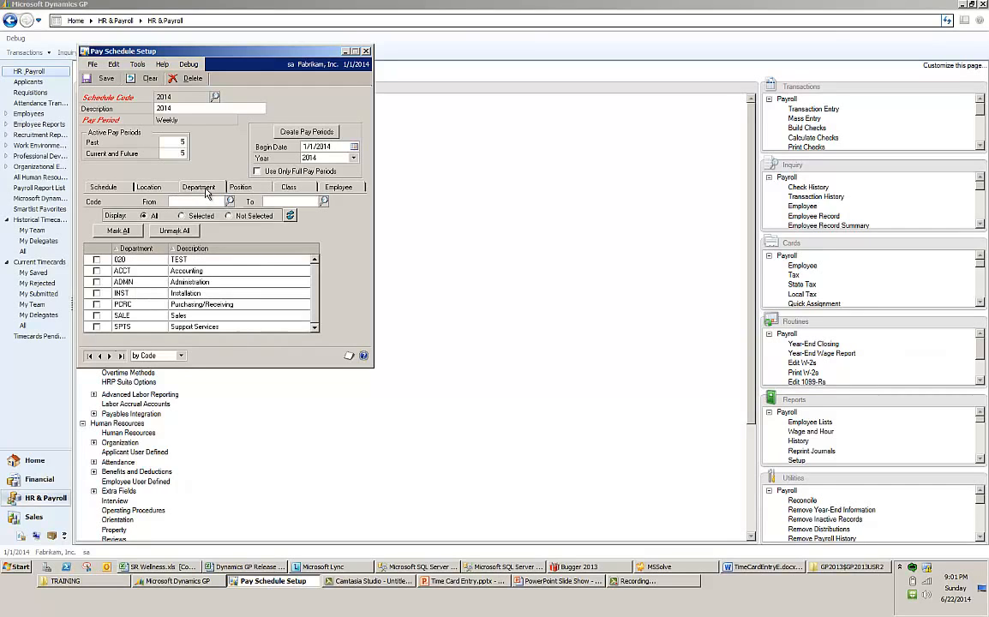
left_click(249, 190)
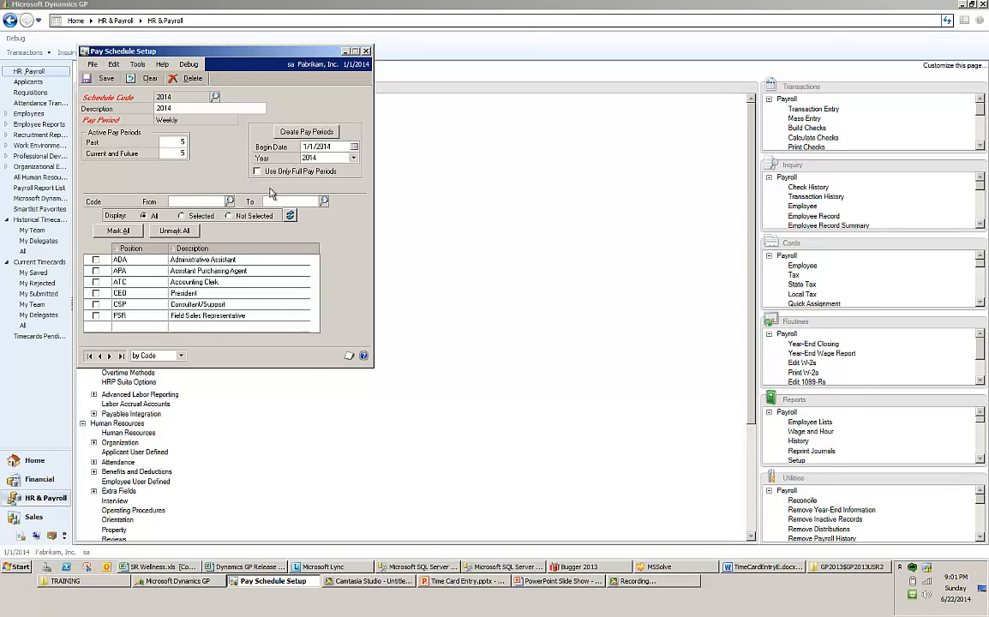
left_click(295, 192)
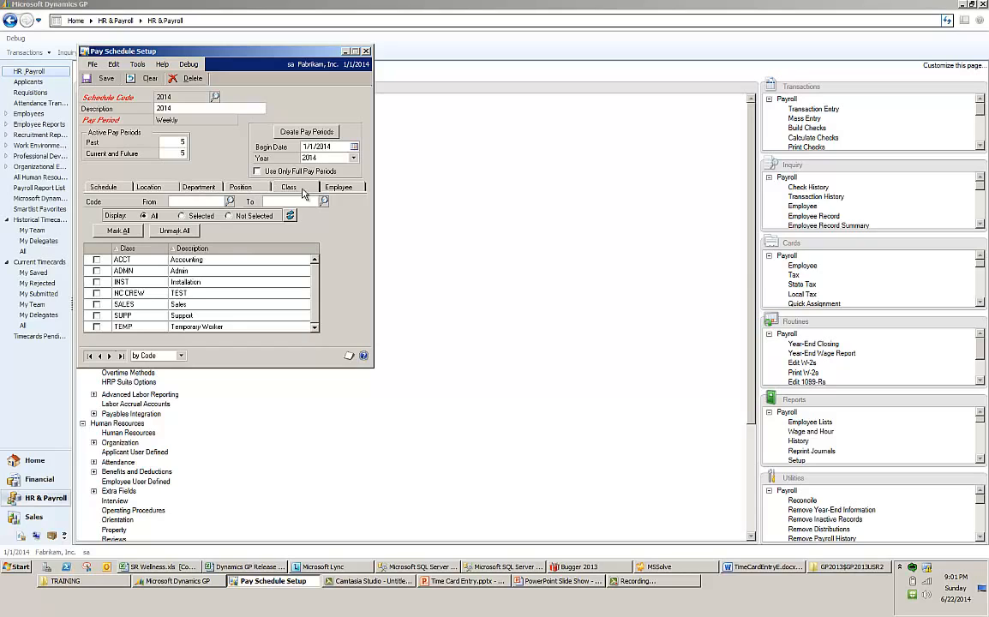
left_click(336, 194)
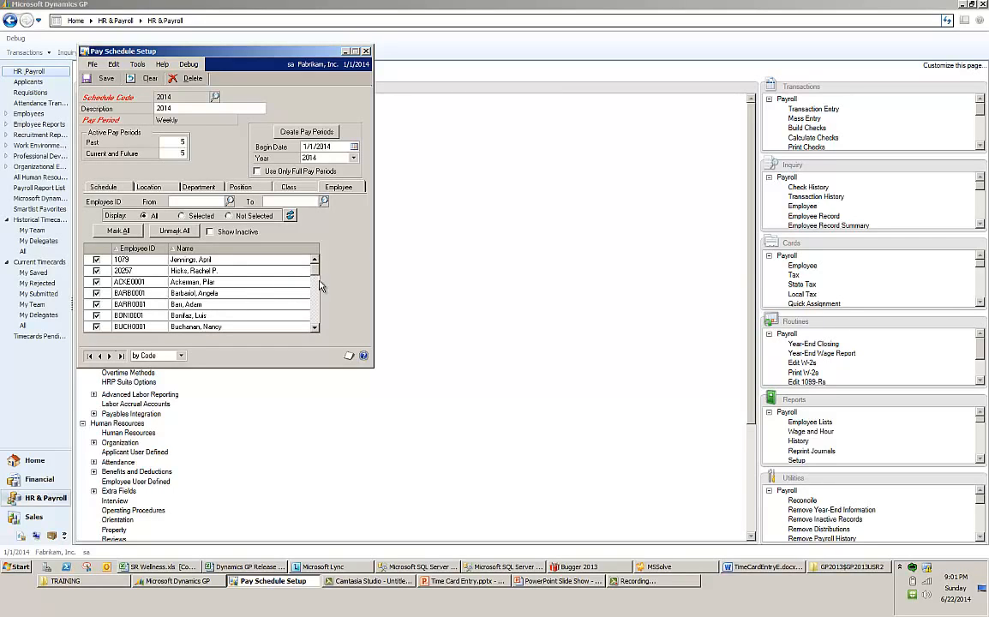
left_click(316, 328)
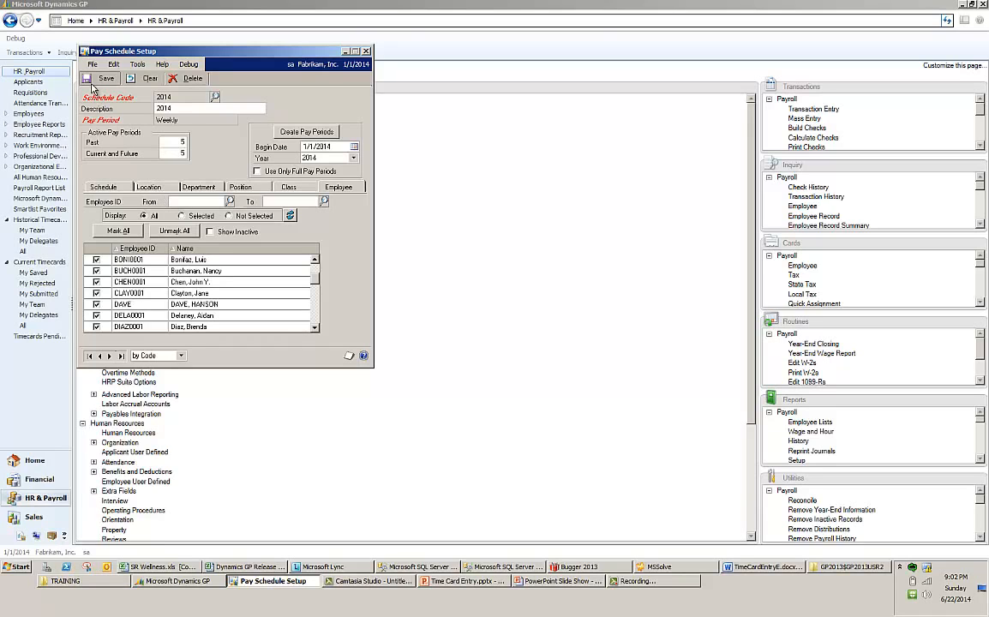
Step: Save the 2014 pay schedule, acknowledge the message and close Pay Schedule Setup
left_click(93, 83)
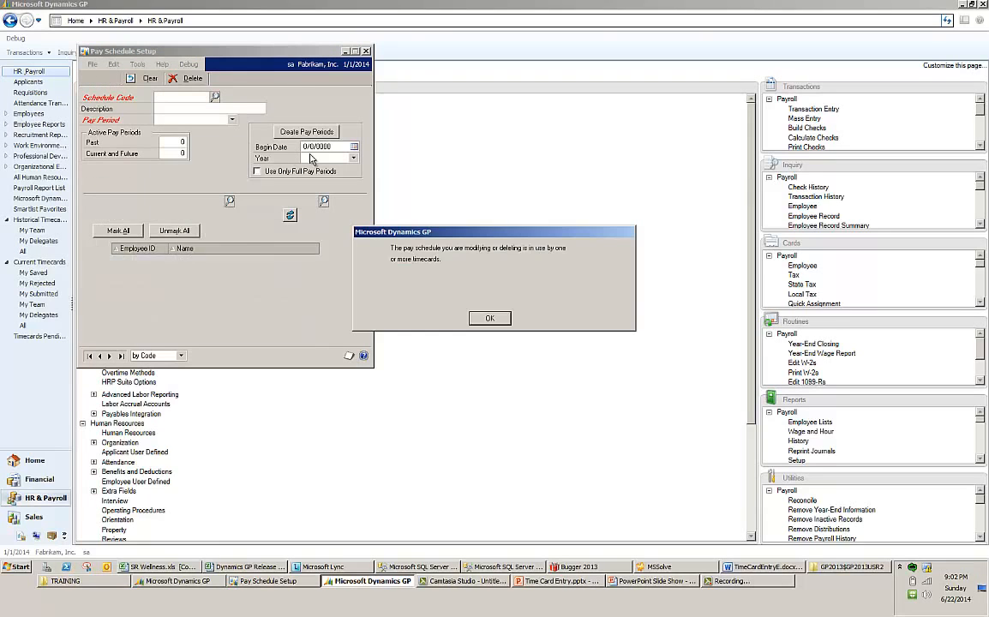
left_click(494, 319)
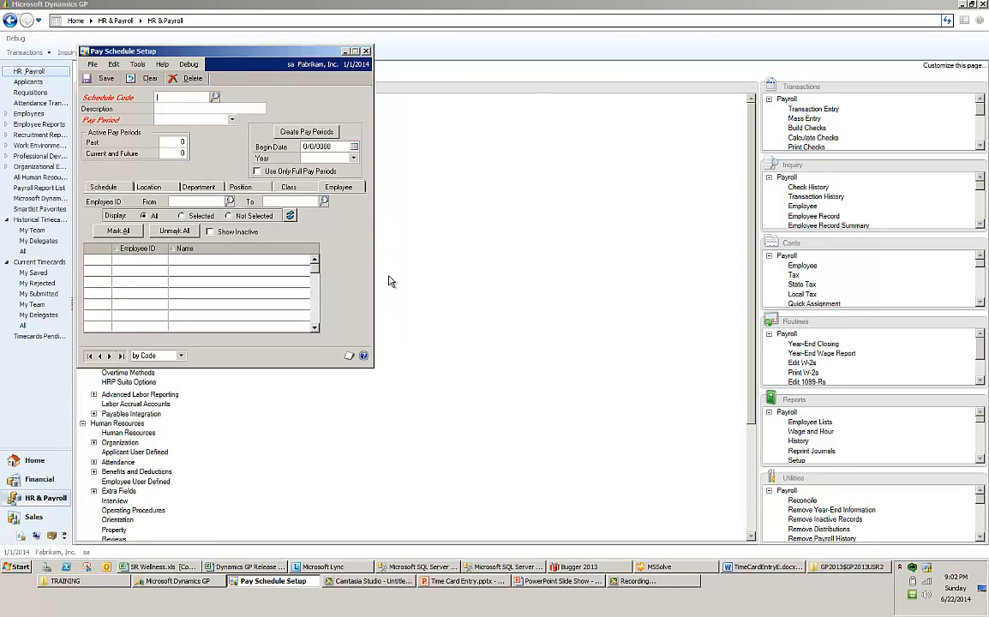
left_click(366, 50)
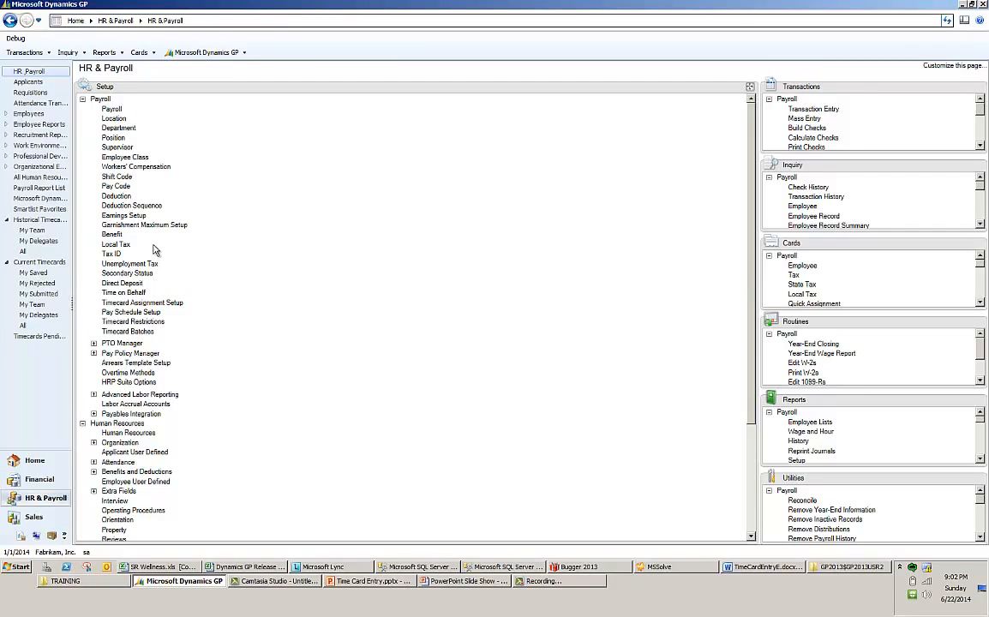
Step: Open the HOURLY code in Timecard Restriction Setup, review its hour limits and editable fields, and save it
left_click(154, 324)
left_click(210, 115)
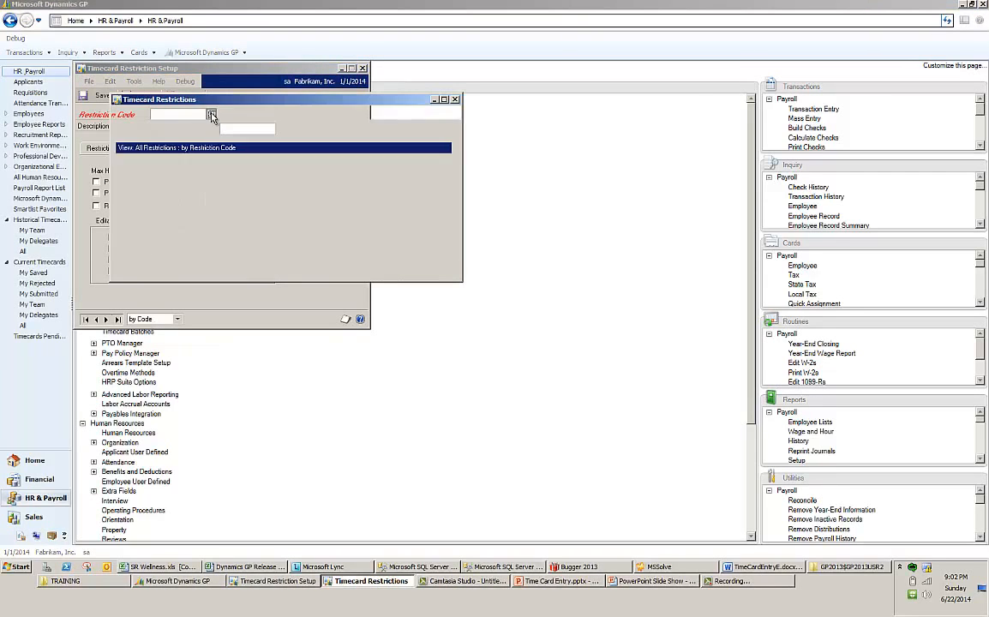
double_click(161, 173)
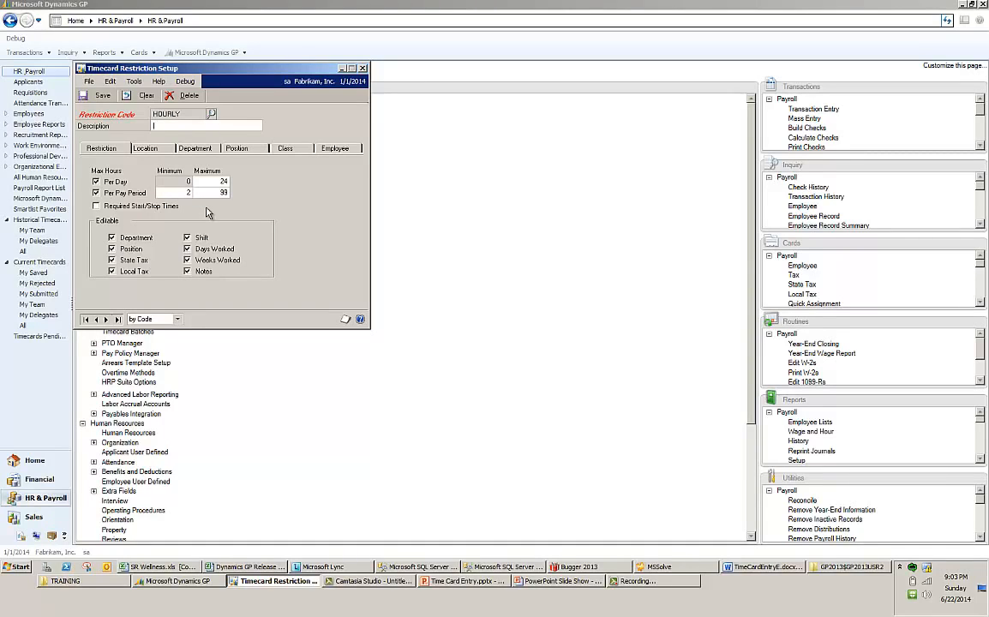
left_click(96, 95)
left_click(362, 69)
Step: Open the HOURLY prefix in Batch Prefix Setup, review its location, department, position, class and employee assignments, and save it
left_click(146, 333)
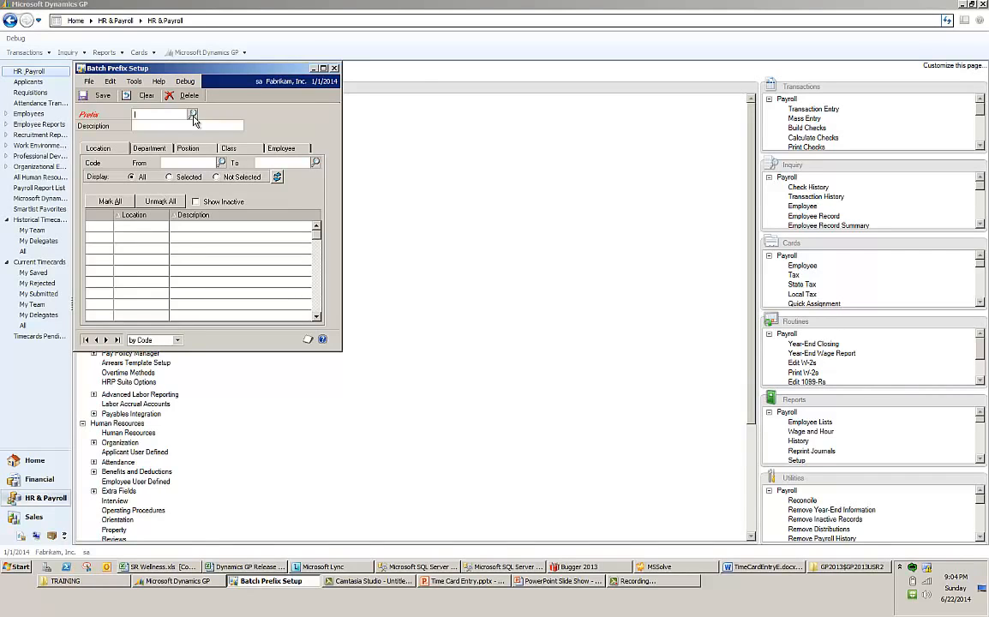
left_click(193, 117)
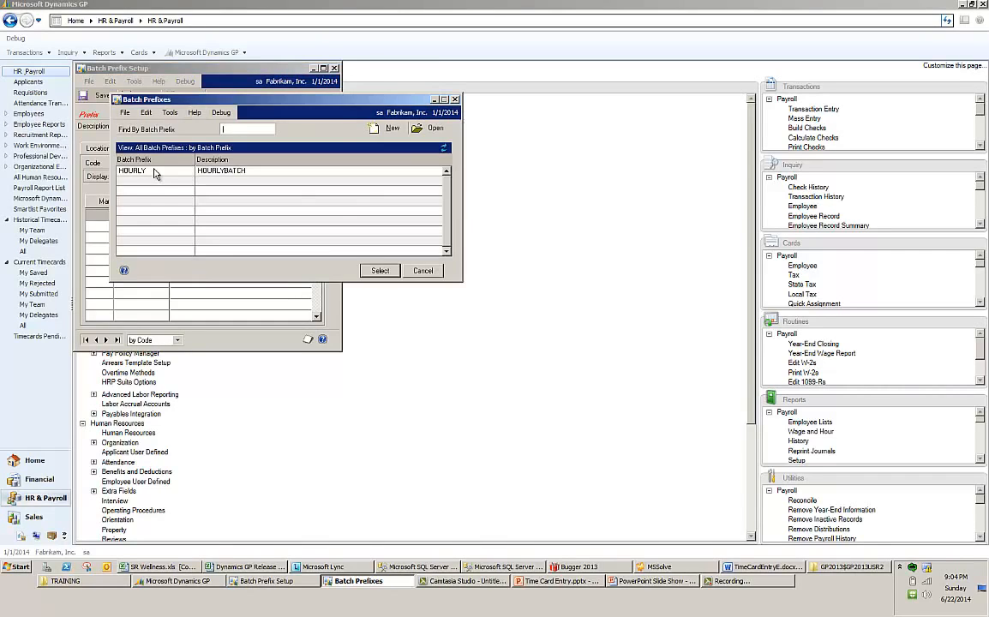
double_click(142, 154)
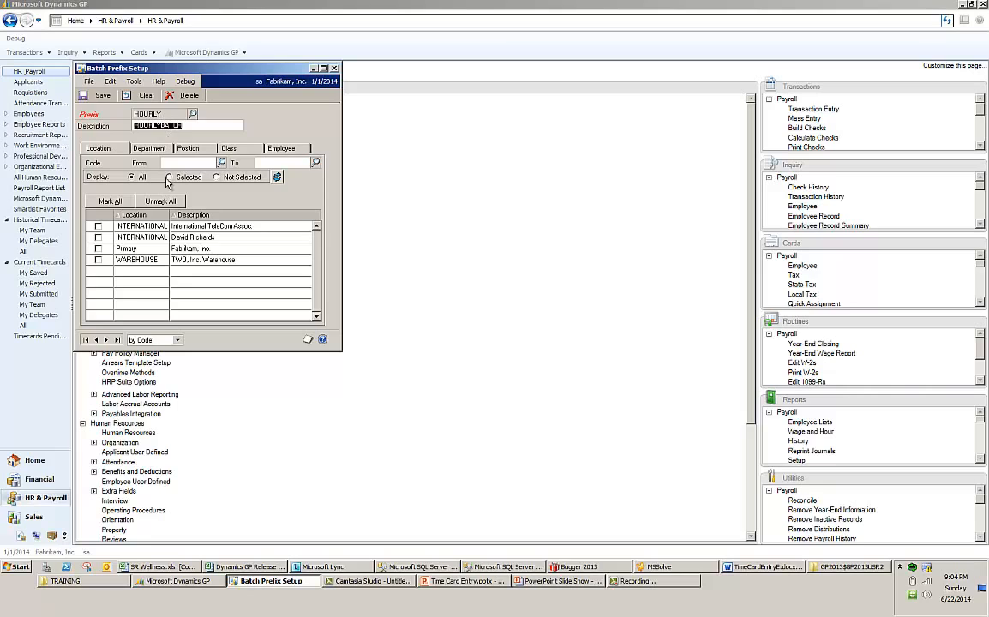
left_click(148, 152)
left_click(182, 148)
left_click(229, 149)
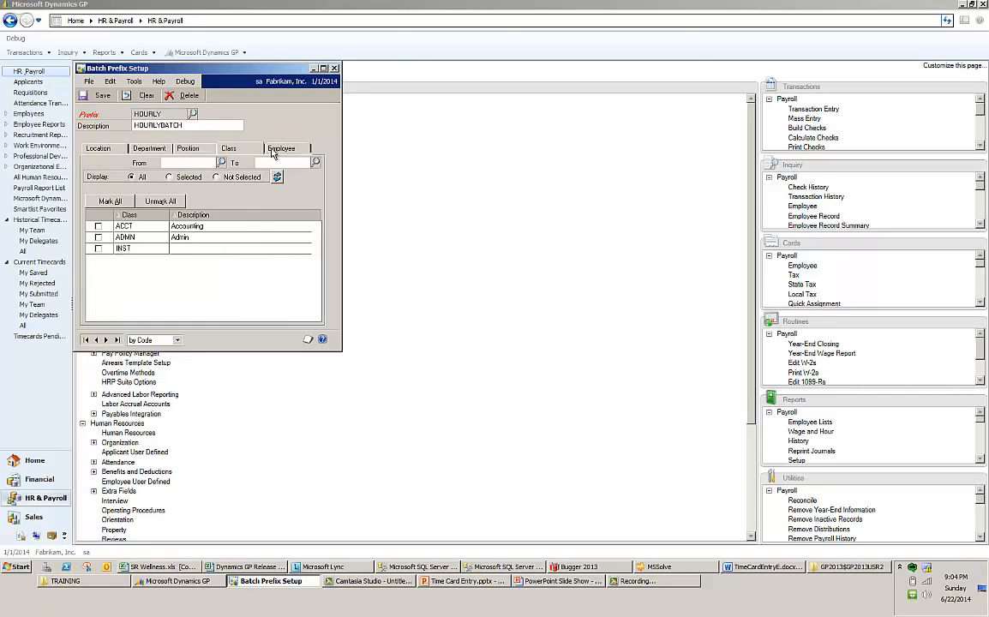
left_click(281, 148)
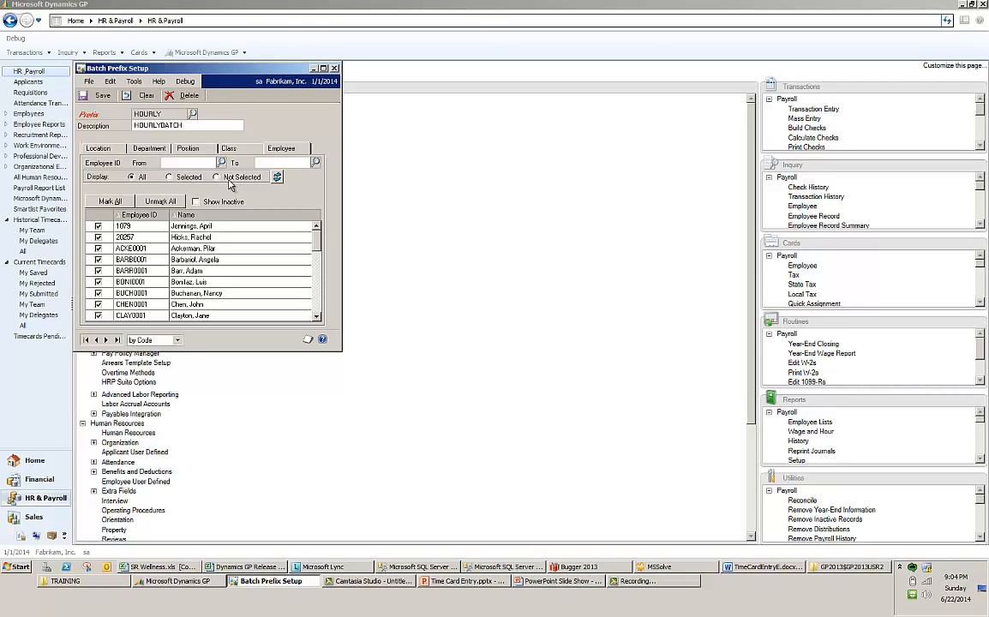
left_click(100, 96)
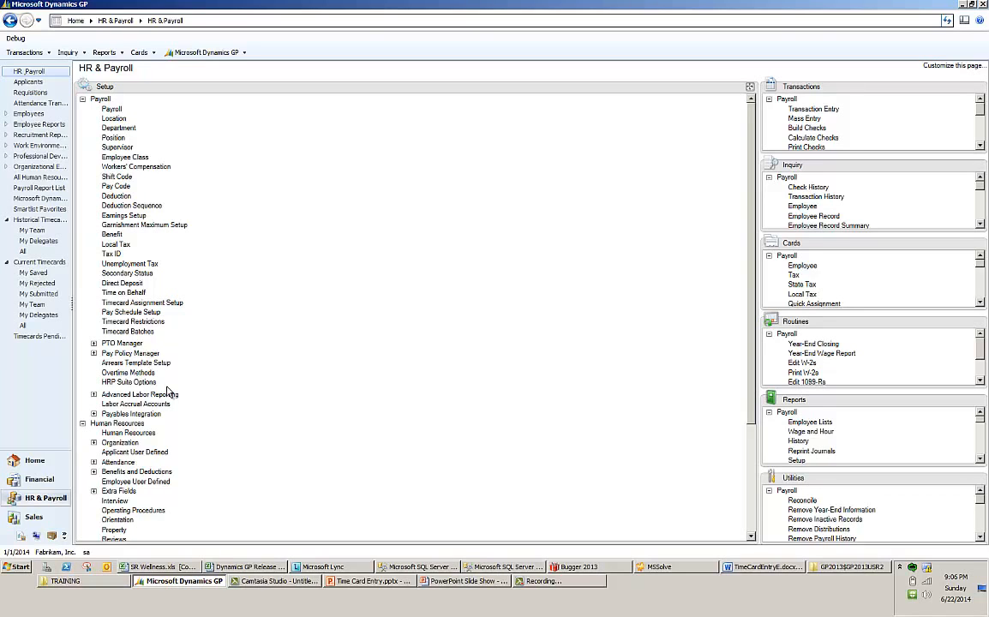
Step: View the timecard summary on the home page and the available Cards categories
left_click(33, 461)
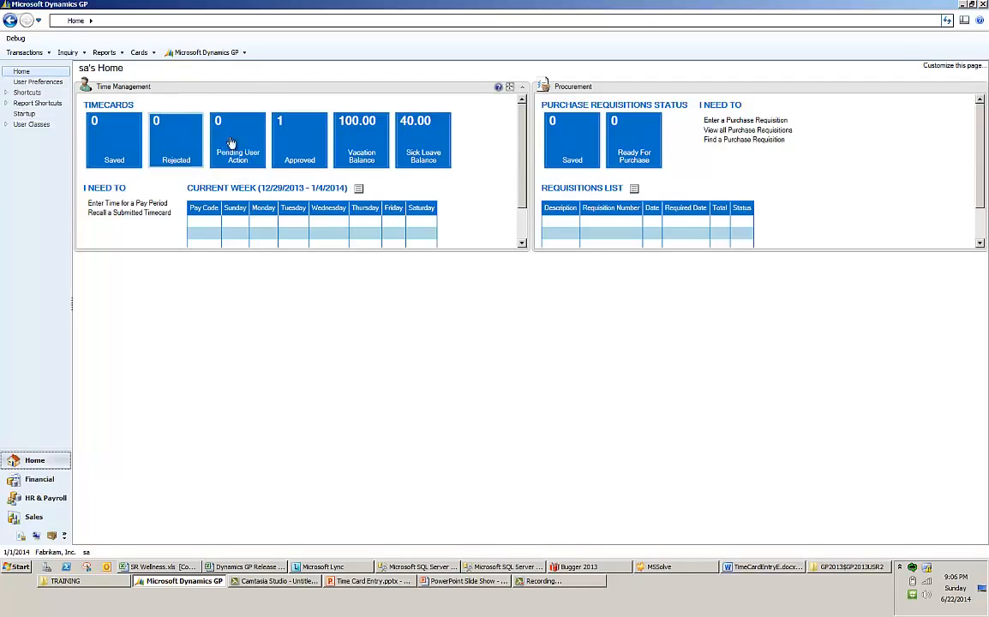
left_click(138, 54)
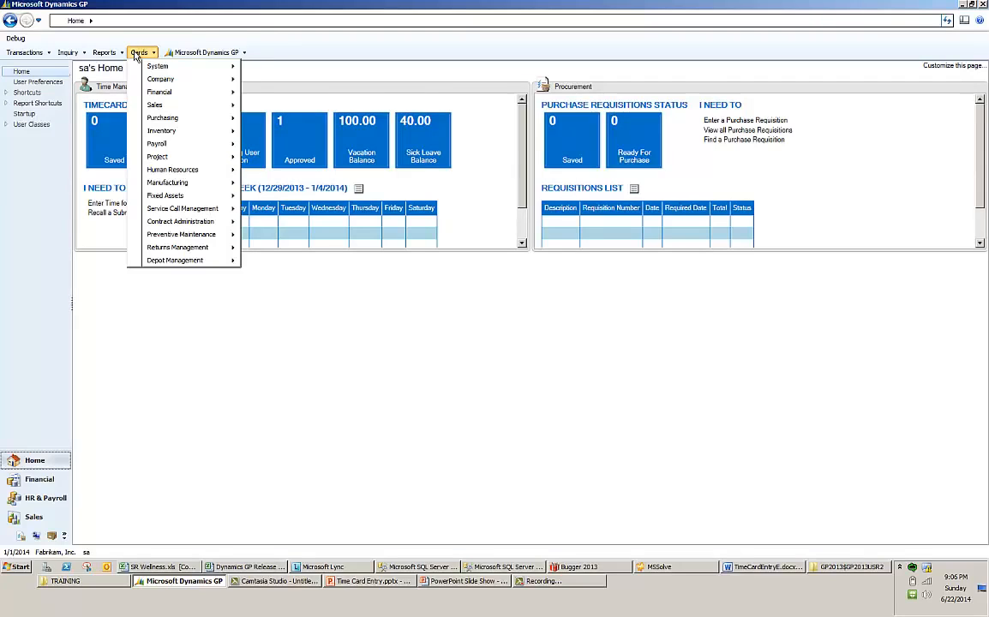
left_click(290, 44)
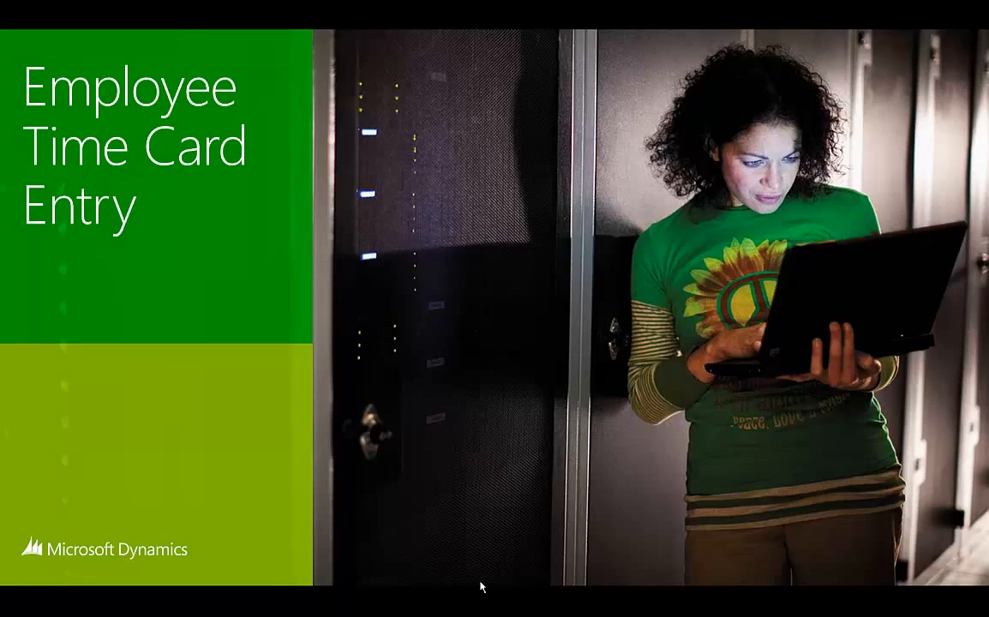
Step: Switch to Microsoft Dynamics GP and expand the Cards list in the HR & Payroll area
key("super")
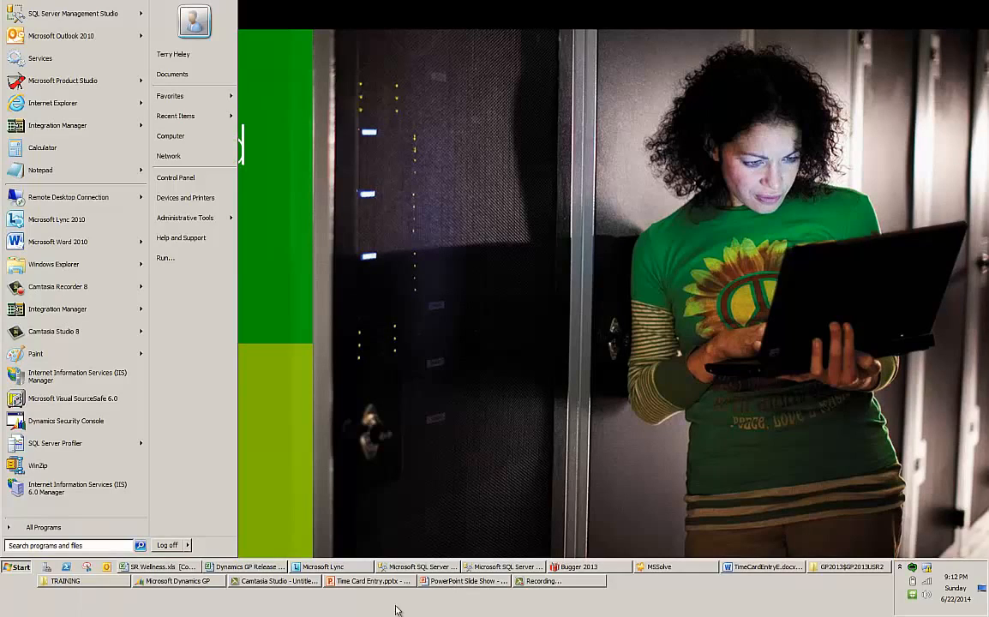
left_click(181, 581)
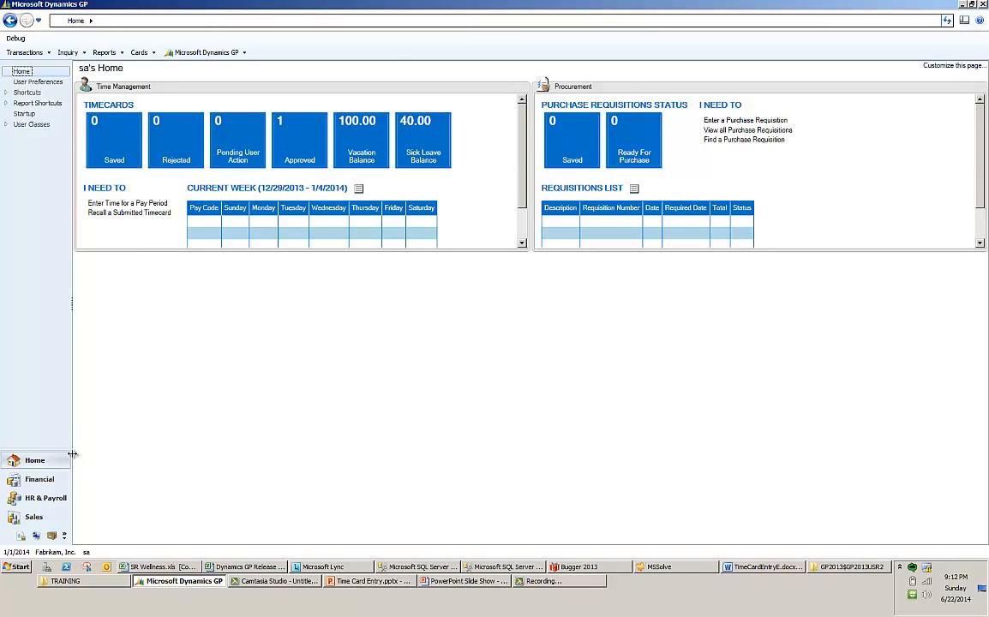
left_click(36, 505)
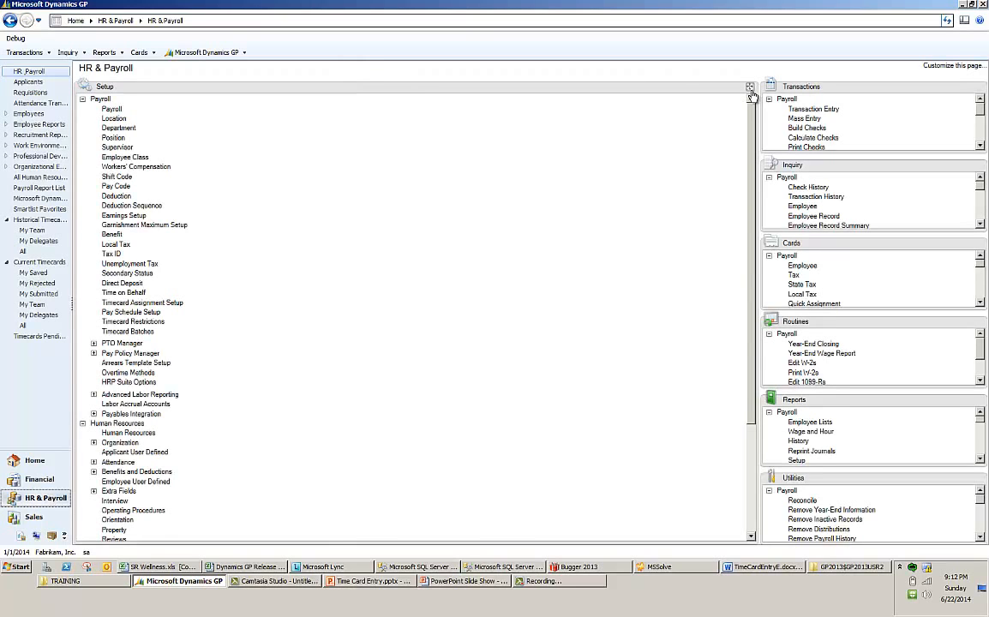
left_click(751, 89)
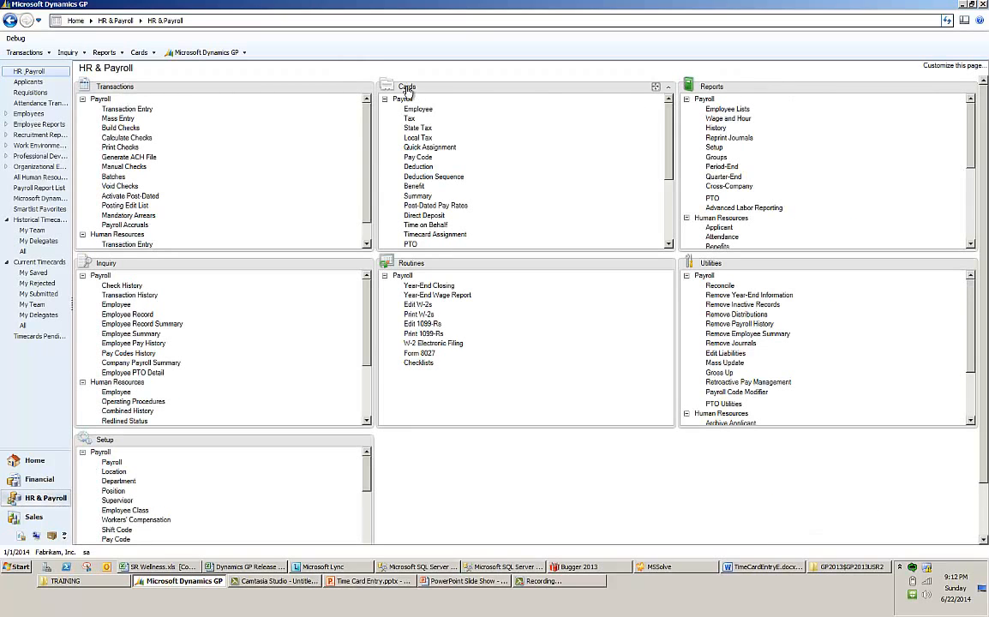
left_click(655, 87)
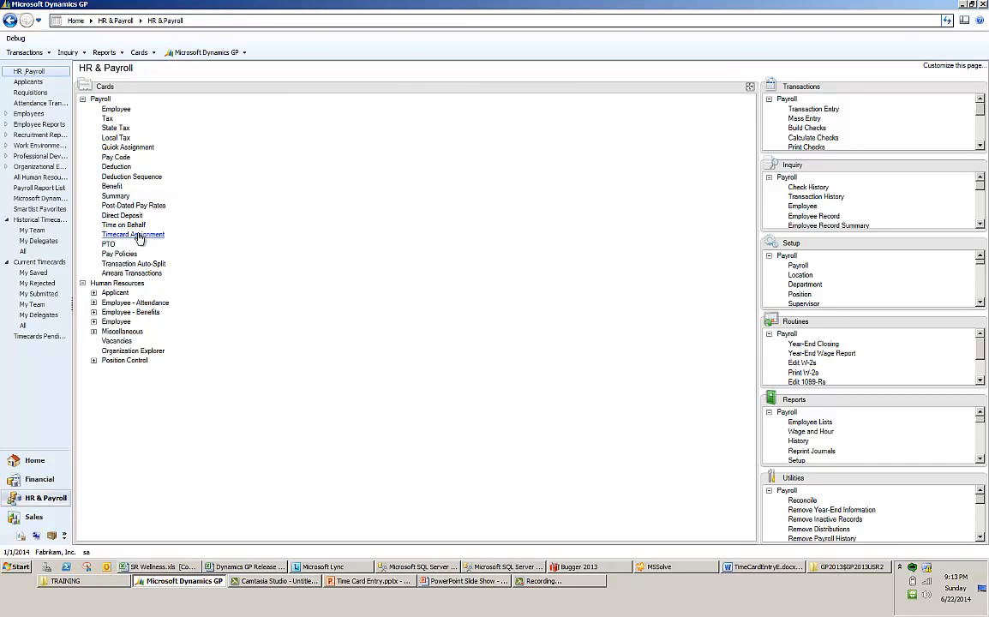
Step: Open Employee Time on Behalf and load the employee's record with the HOUR time on behalf code
left_click(135, 225)
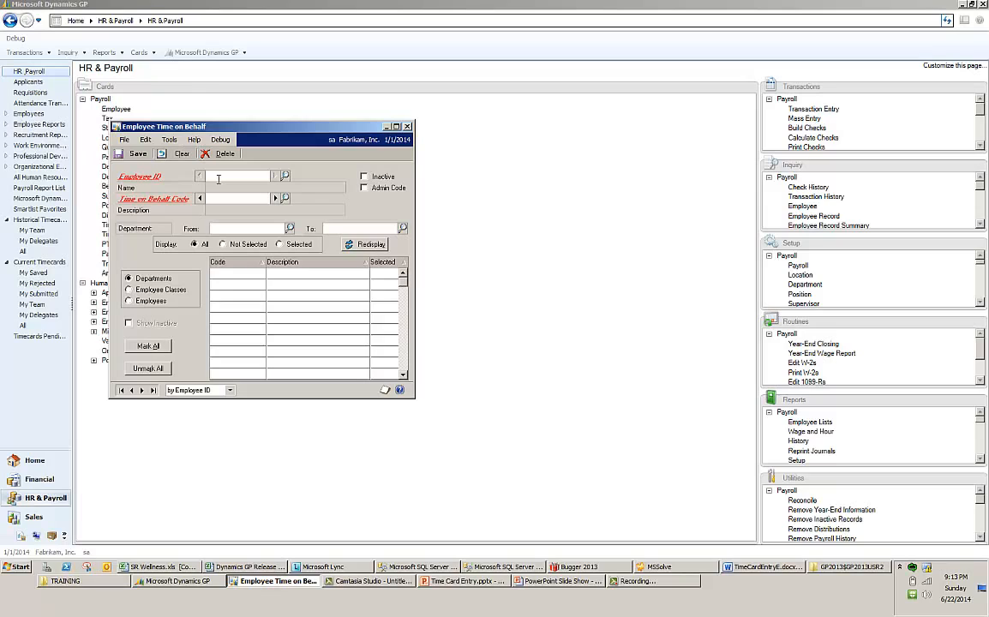
type("TERRY")
key("Tab")
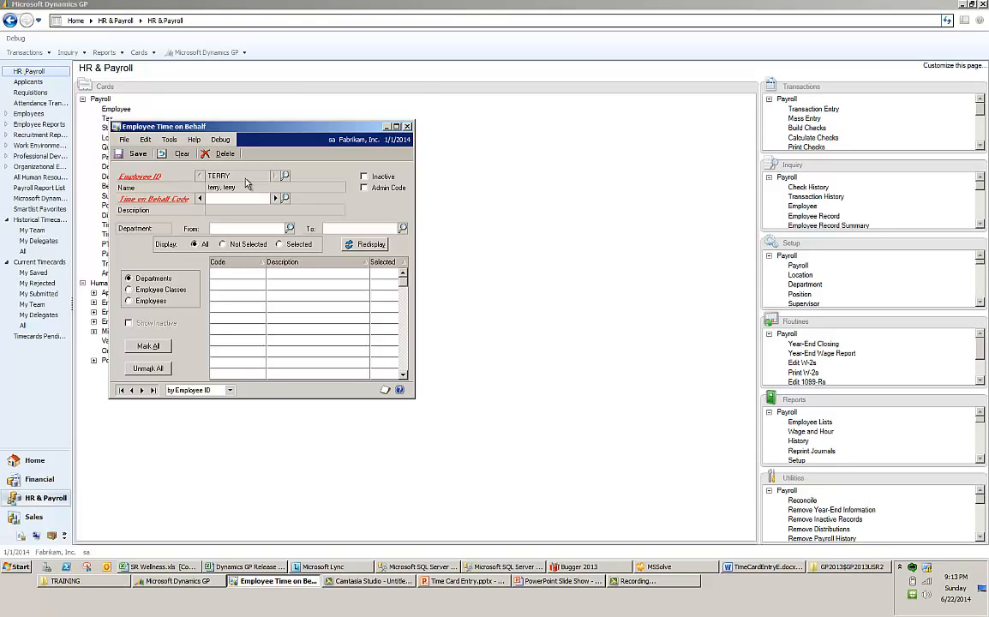
type("HOUR")
key("Tab")
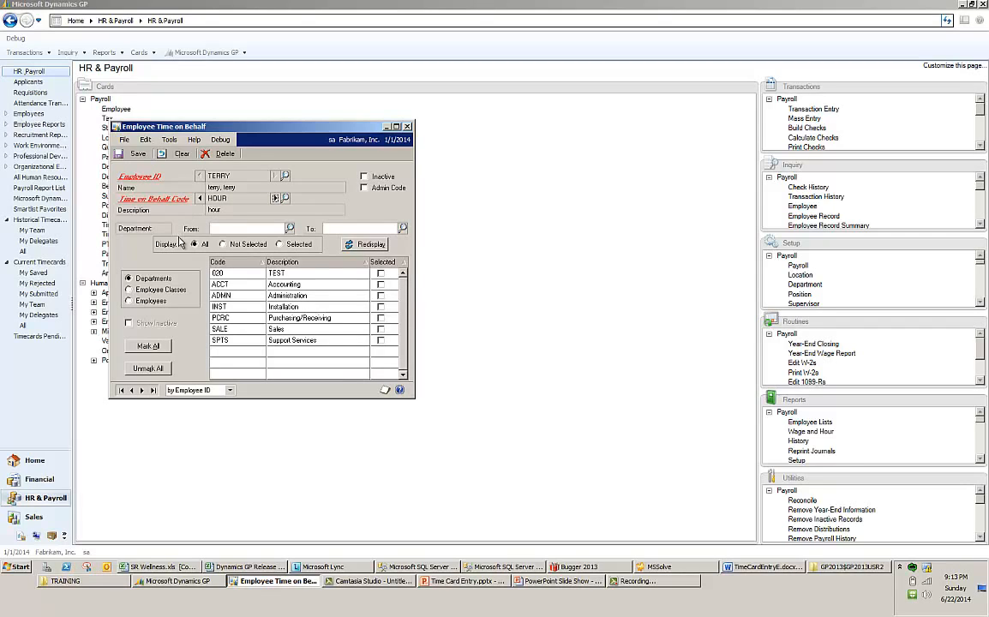
Step: Examine which individual employees are selected under the HOUR time on behalf code, then close the window
left_click(129, 301)
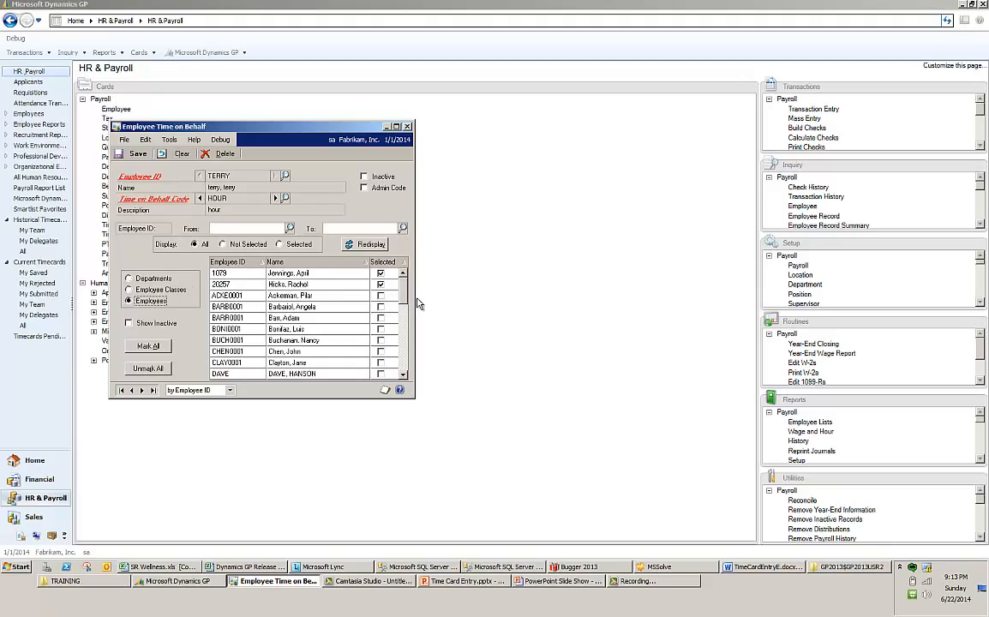
left_click(382, 286)
left_click(382, 285)
scroll(409, 353, "down", 5)
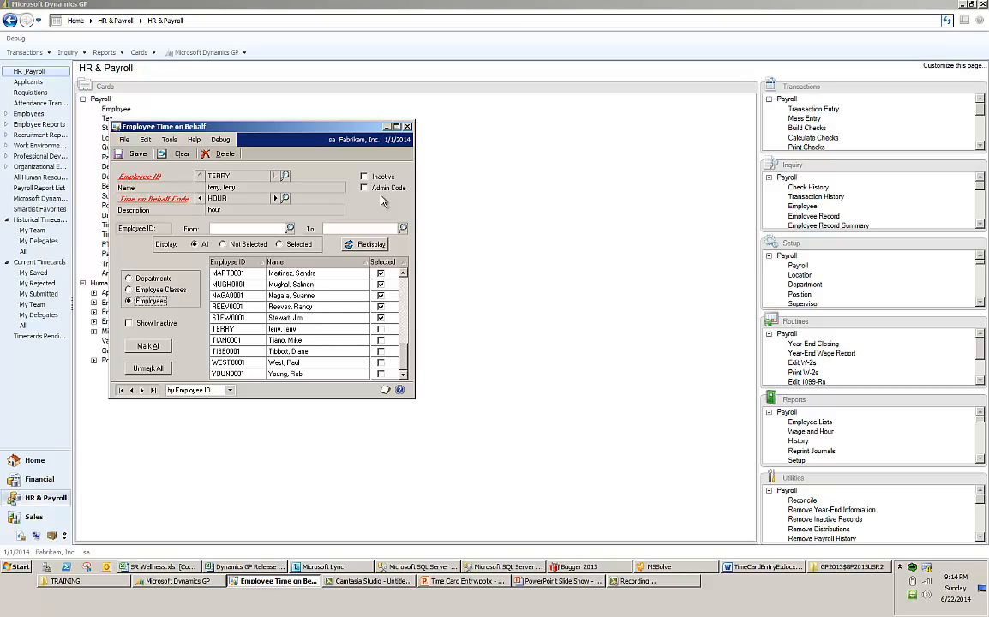
left_click(407, 127)
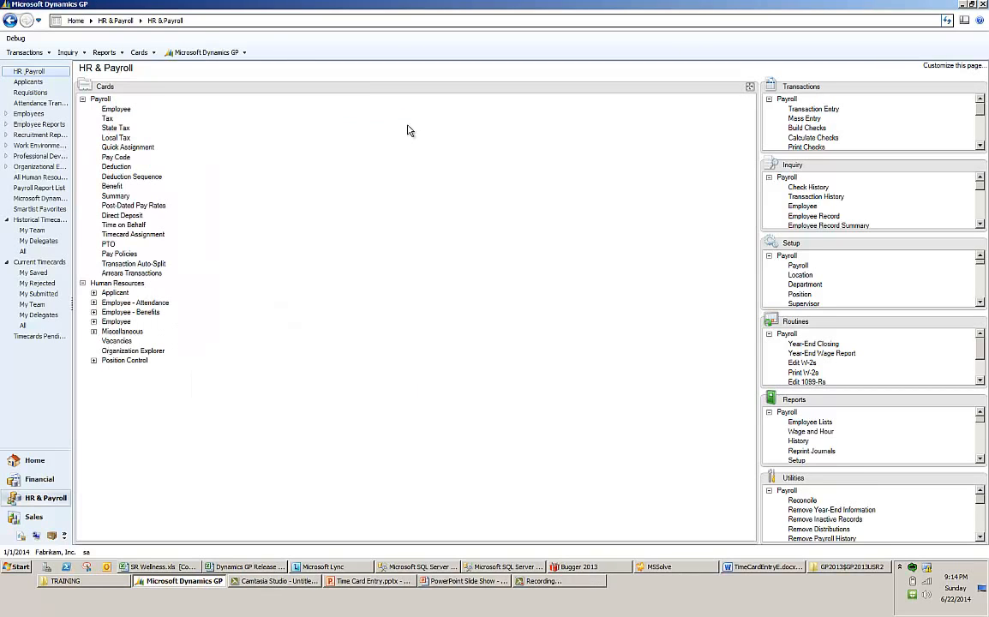
Step: Open Employee Timecard Assignment and load the employee's record with the DEFAULT assignment code
left_click(135, 235)
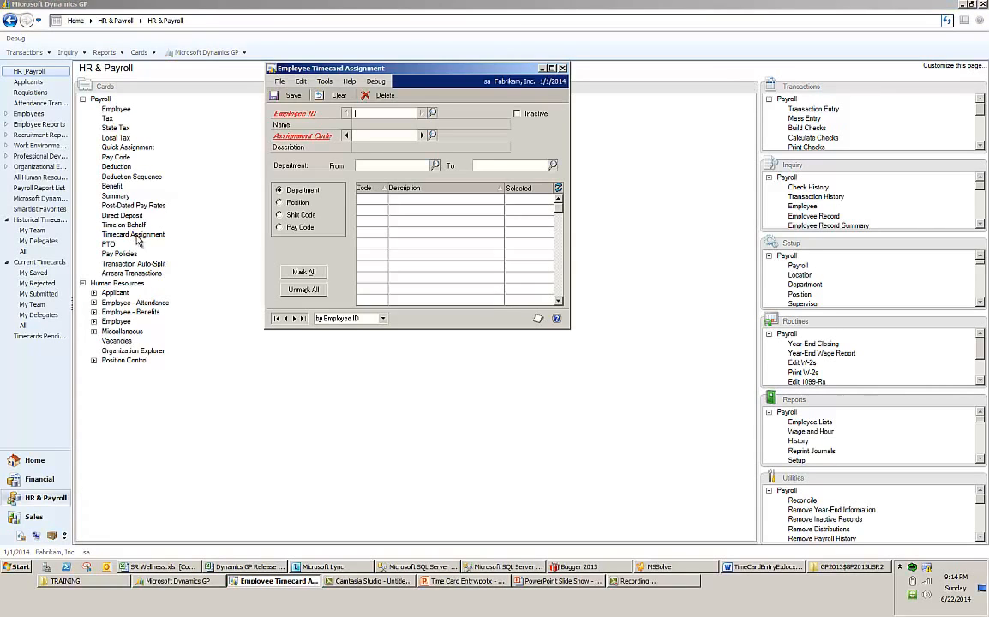
left_click_drag(360, 69, 229, 103)
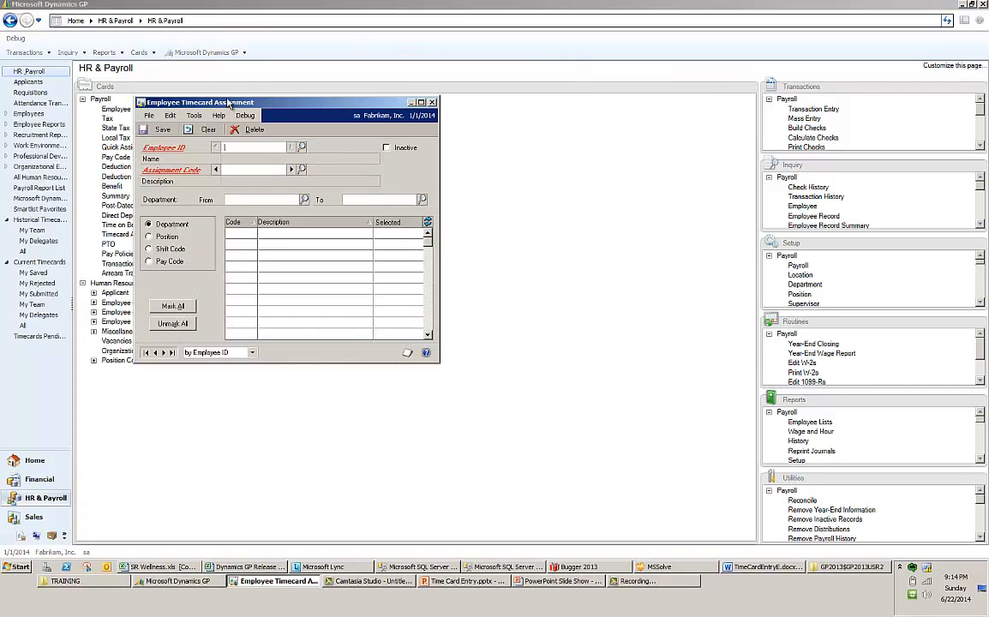
type("TERRY")
key("Tab")
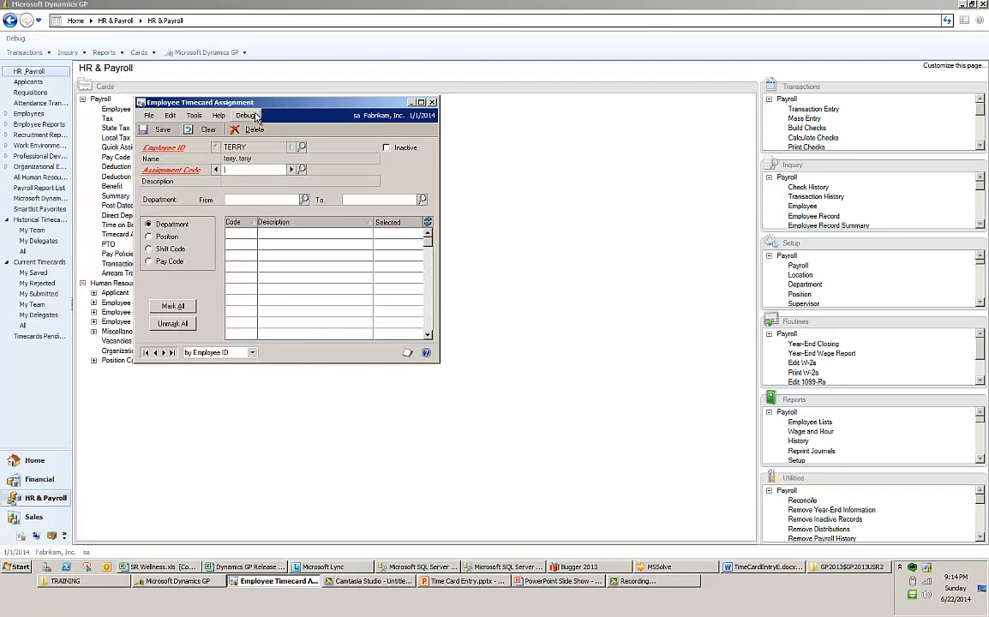
left_click(290, 171)
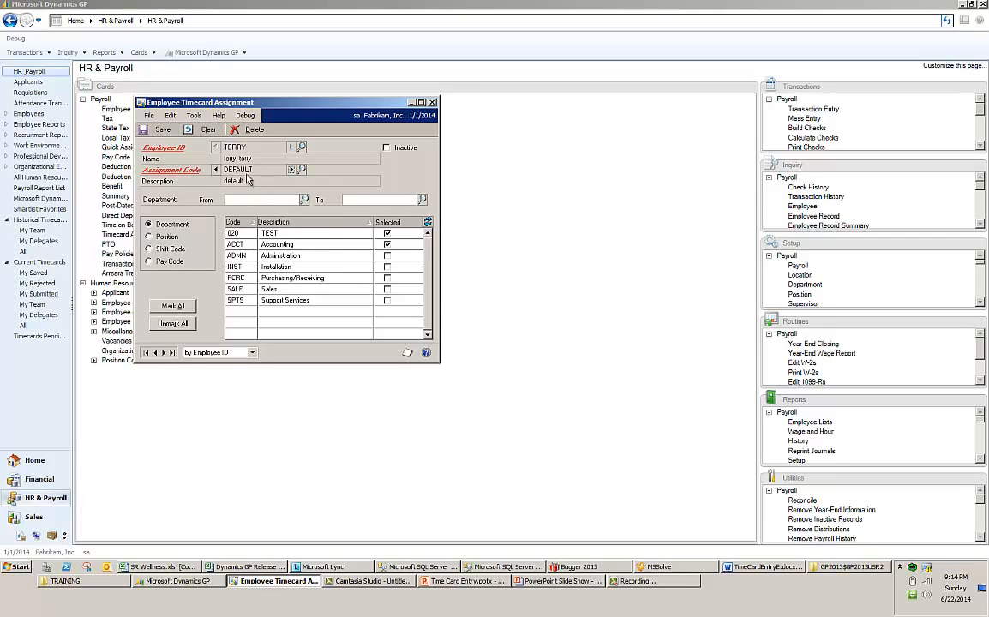
Step: Mark the Administration, Installation, Purchasing/Receiving, Sales and Support Services departments as selected in the DEFAULT assignment
left_click(386, 255)
left_click(386, 266)
left_click(387, 278)
left_click(386, 289)
left_click(386, 300)
Step: Show the positions for the DEFAULT assignment and mark Accounting Clerk and President as selected
left_click(149, 236)
left_click(386, 256)
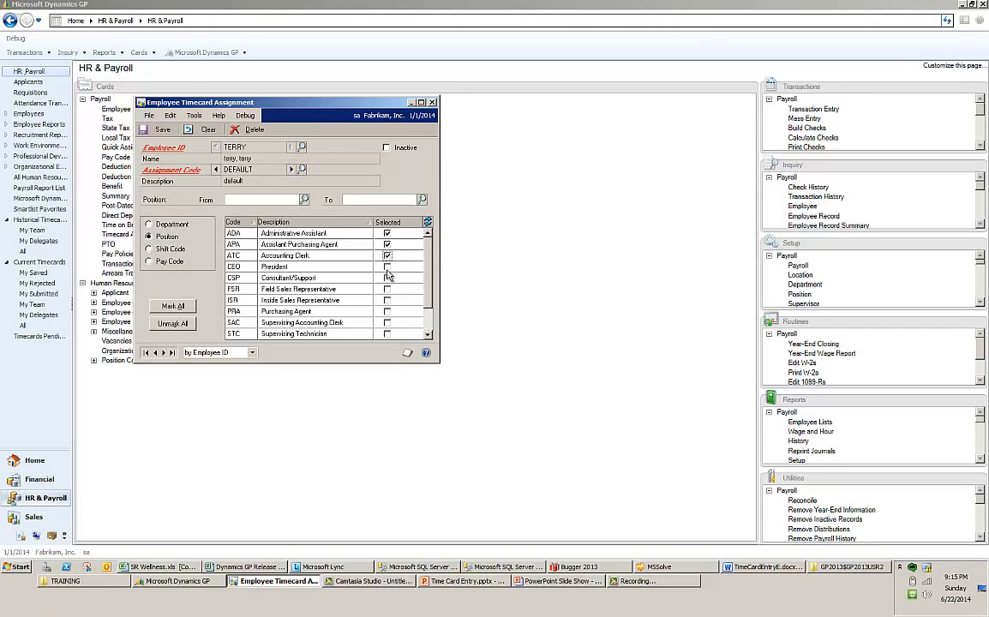
left_click(387, 267)
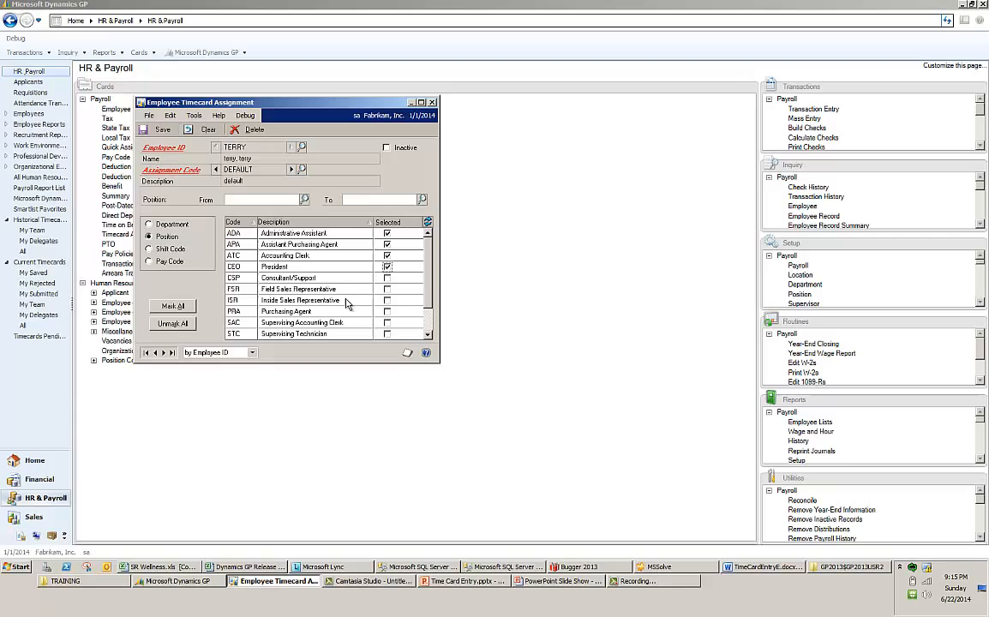
Step: Show the assignment's pay codes, toggle the Sick Pay selection, then clear the entry without saving and close the window
left_click(149, 249)
left_click(149, 261)
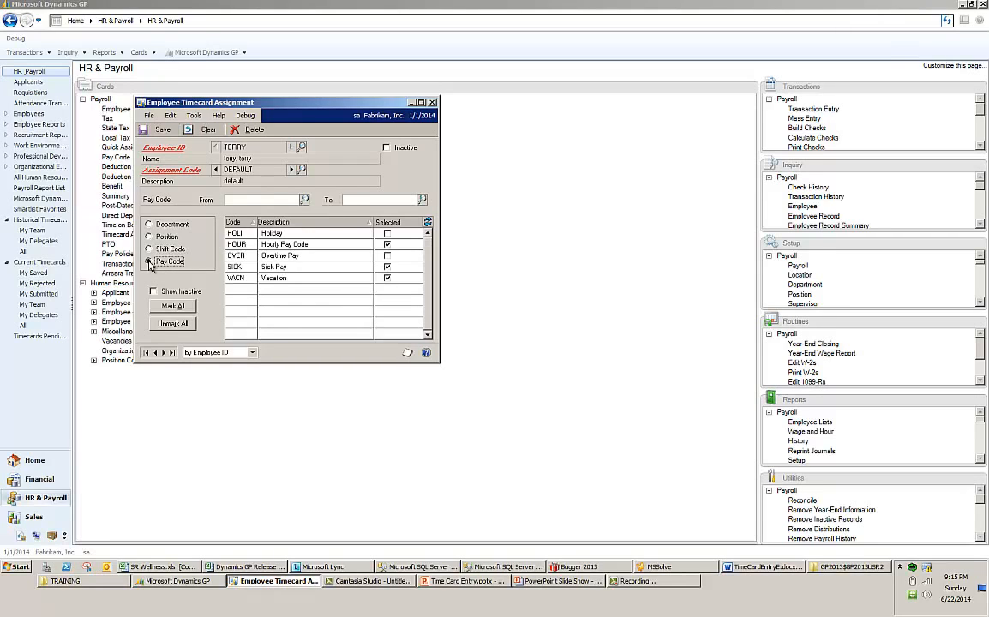
left_click(386, 266)
left_click(200, 133)
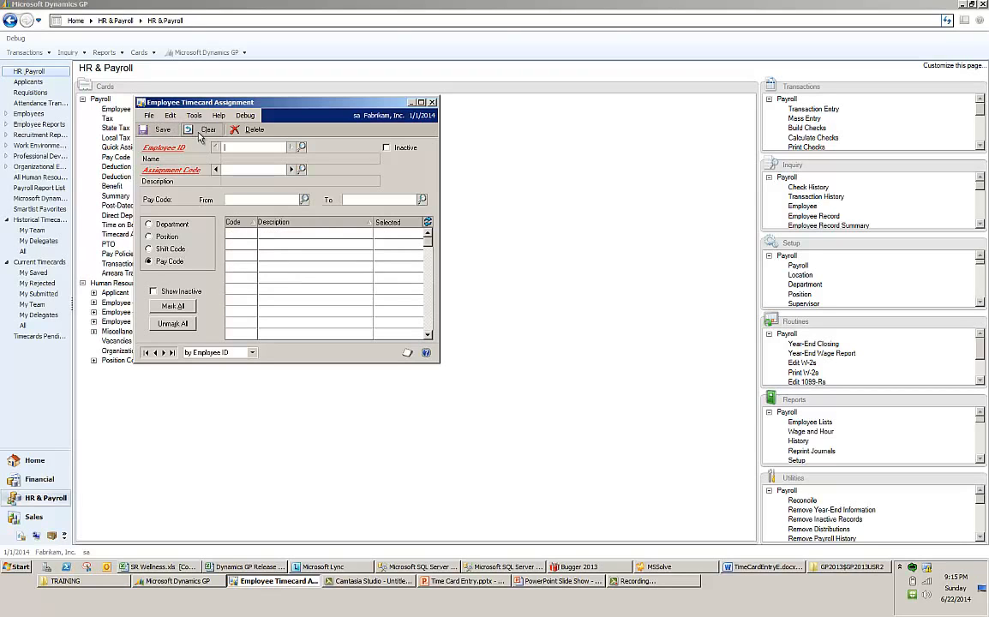
left_click(432, 103)
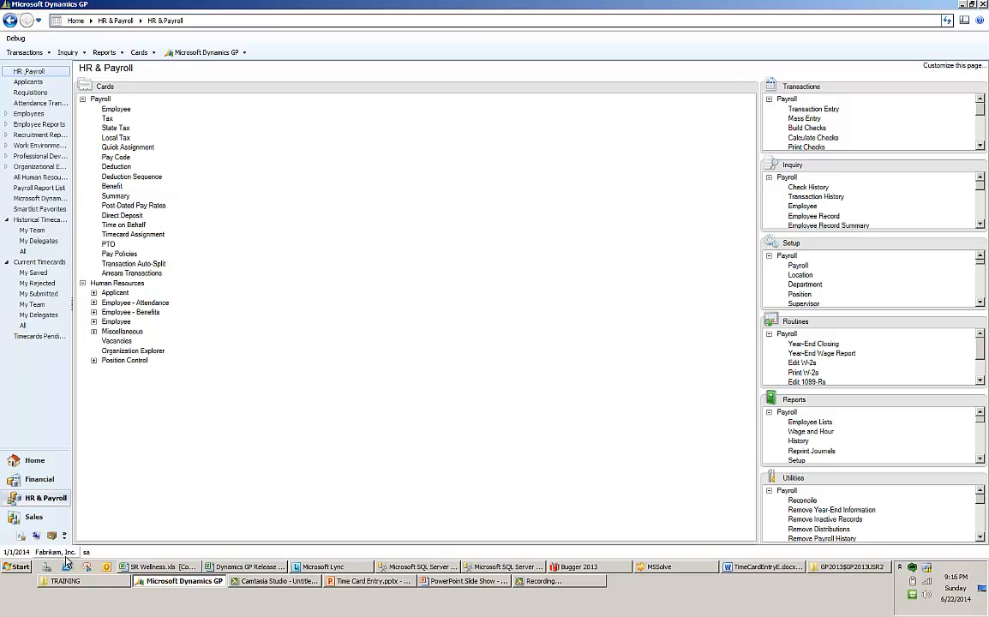
Step: Open Employee Maintenance, load the employee's record and reposition the window for viewing
left_click(121, 110)
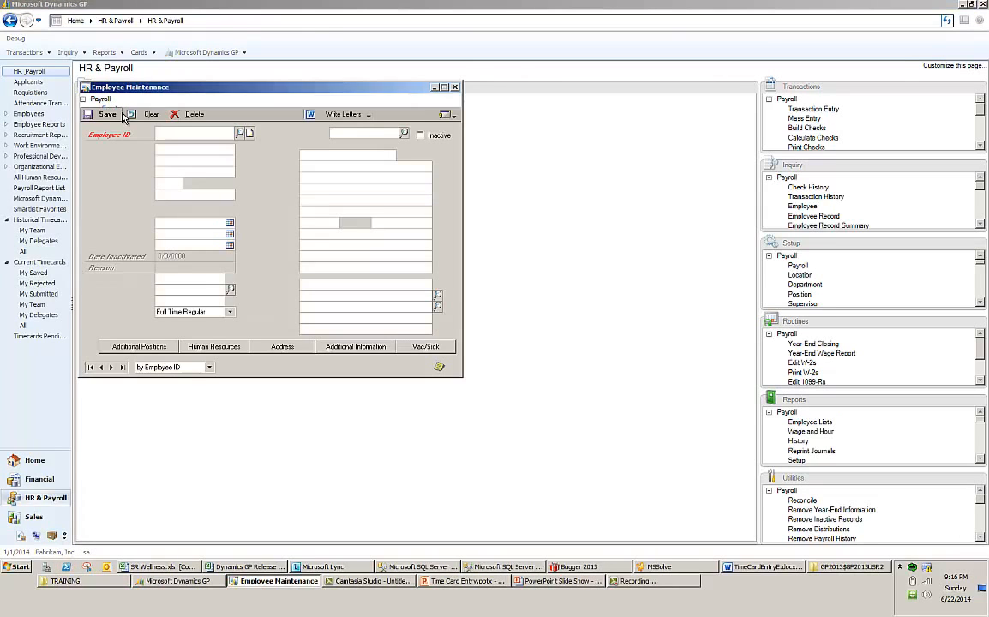
type("TI")
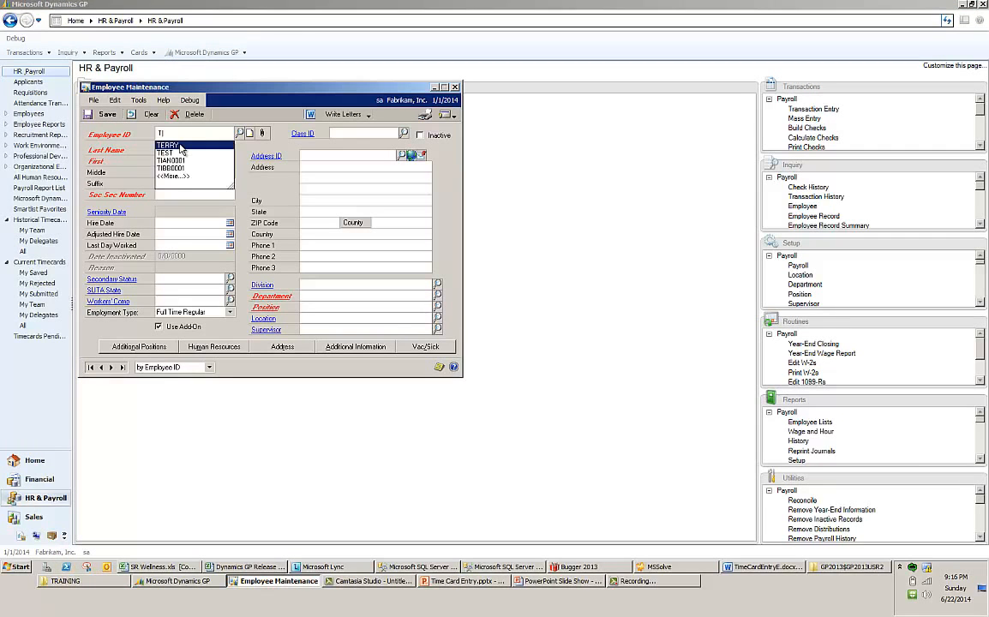
type("RRY")
key("Tab")
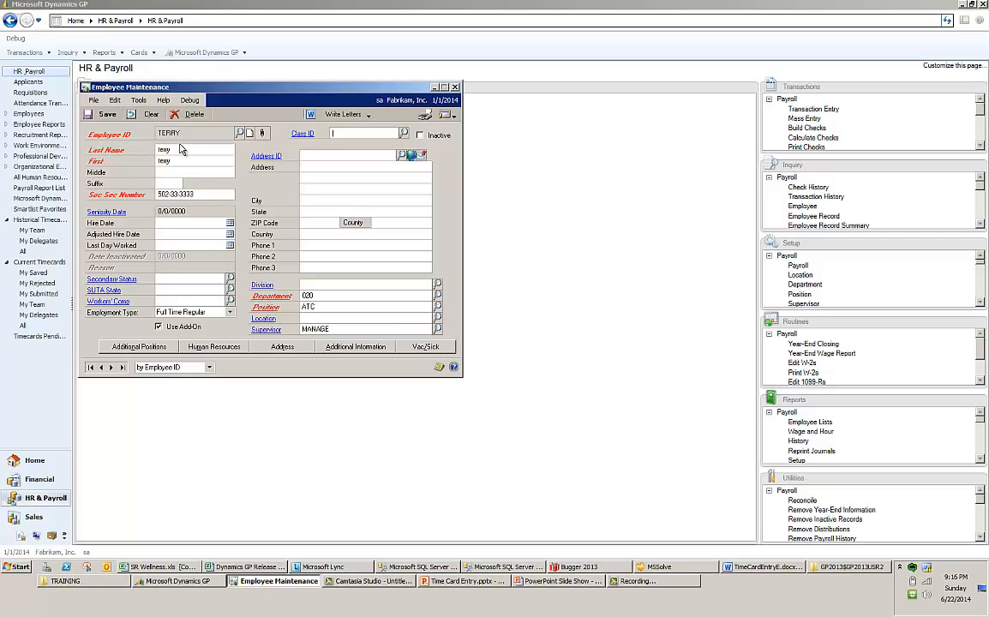
left_click_drag(214, 88, 203, 49)
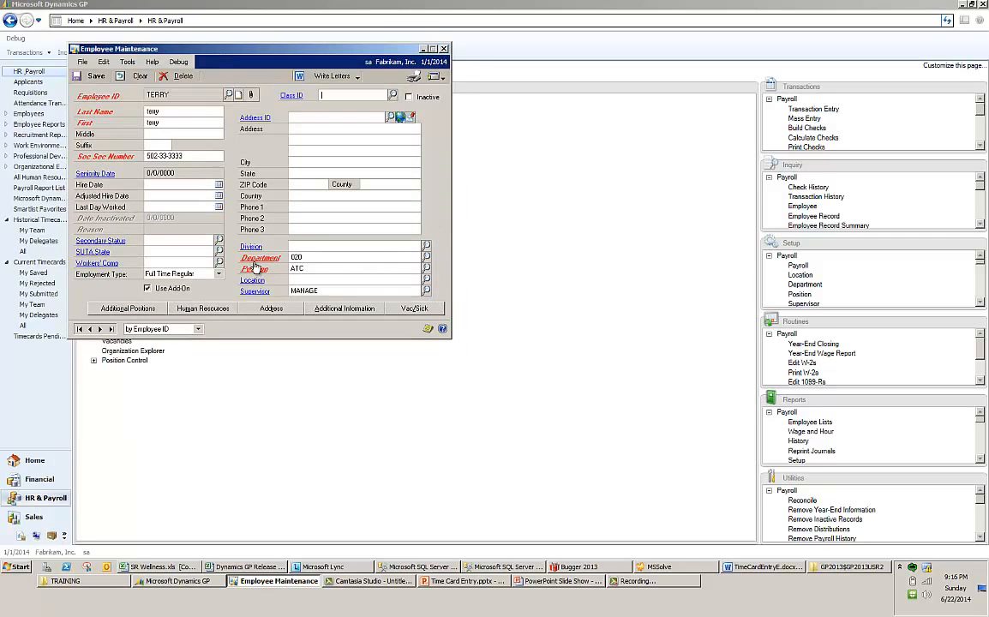
Step: Check the GP User ID linked to the employee in the additional information, then return to the employee record
left_click(344, 309)
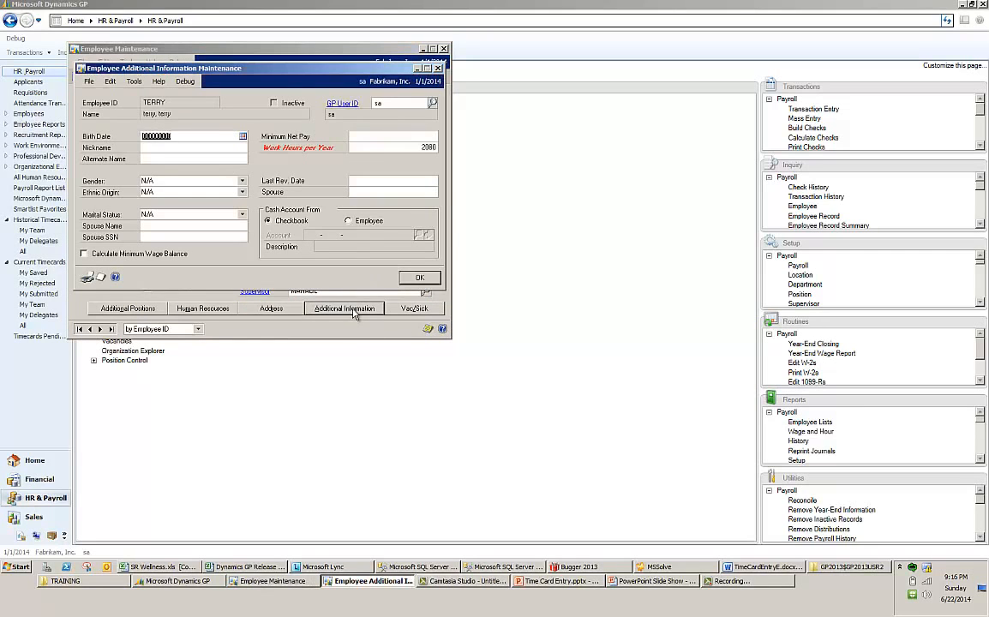
left_click(388, 104)
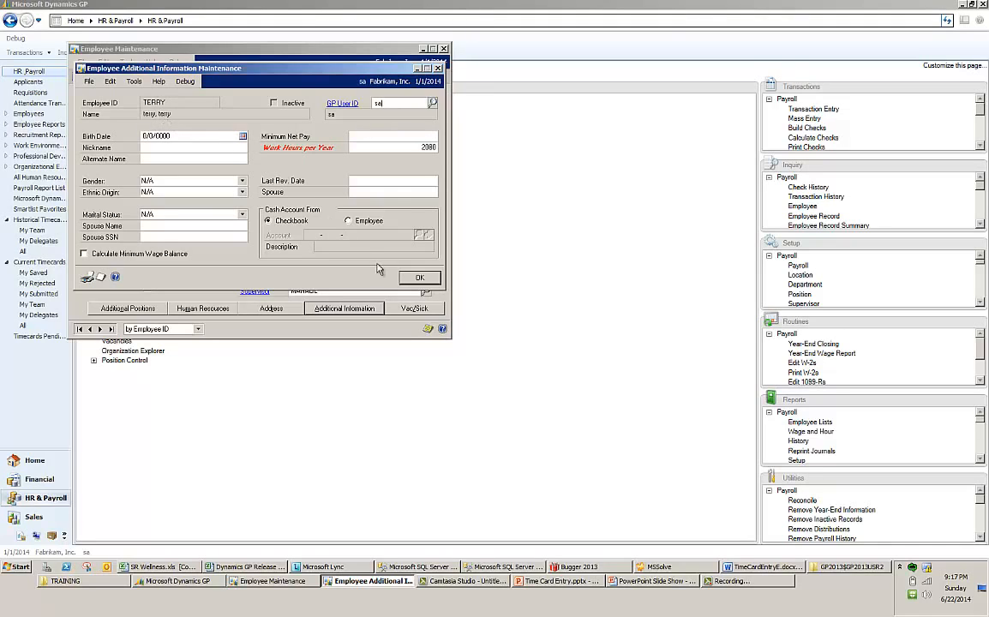
left_click(427, 281)
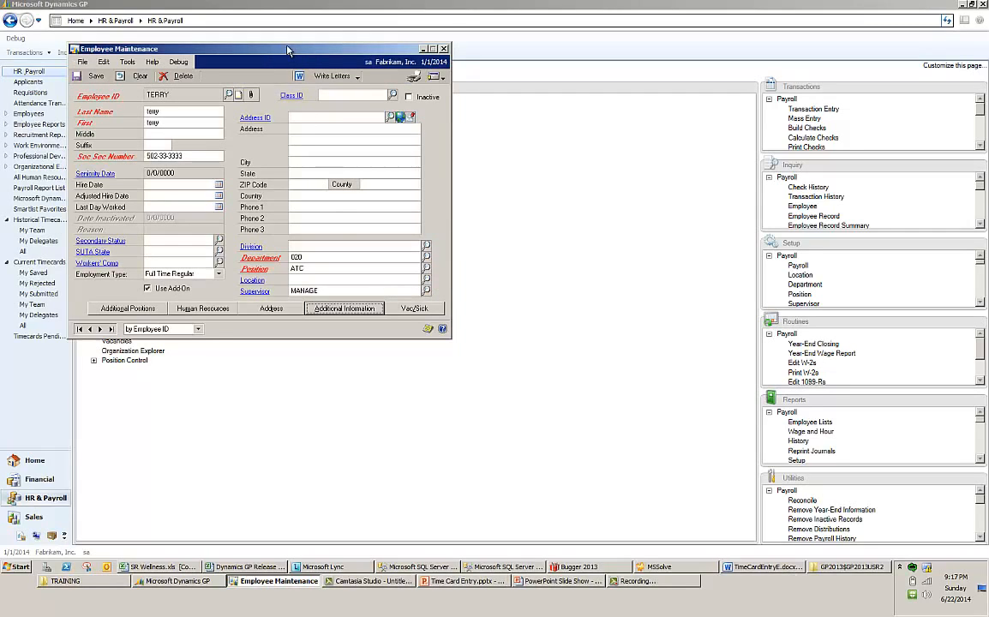
Step: Review which employee ID is assigned to the MANAGE supervisor code, then close Supervisor Setup and Employee Maintenance
left_click_drag(262, 48, 287, 28)
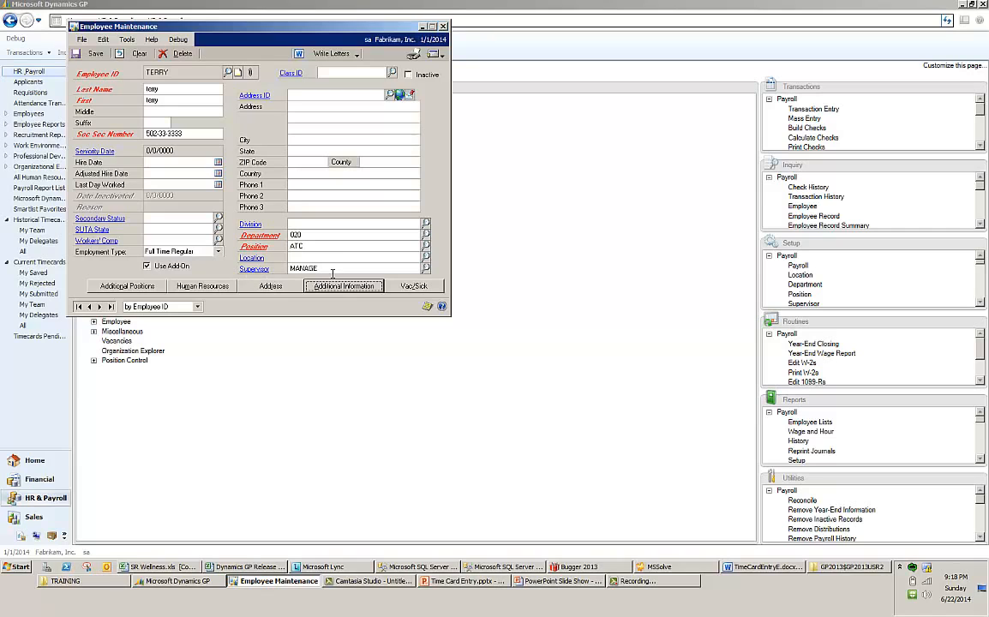
left_click(257, 273)
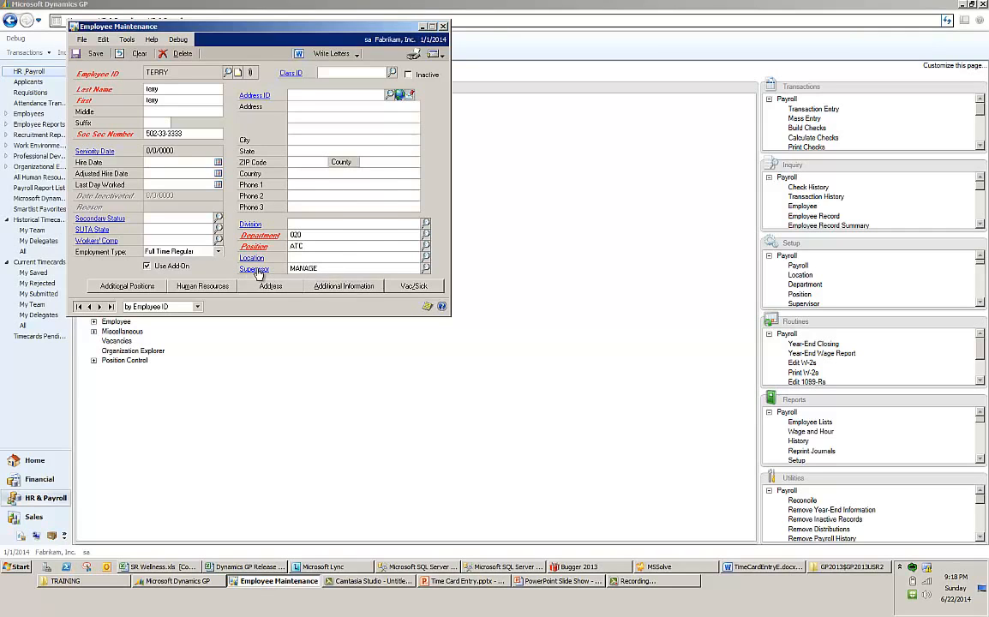
left_click(226, 189)
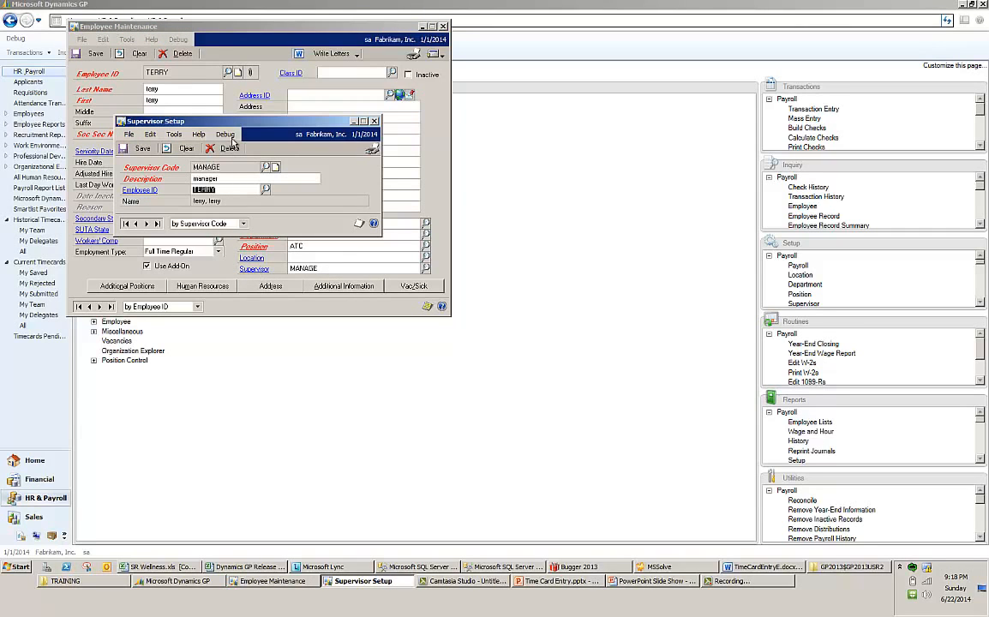
left_click(374, 122)
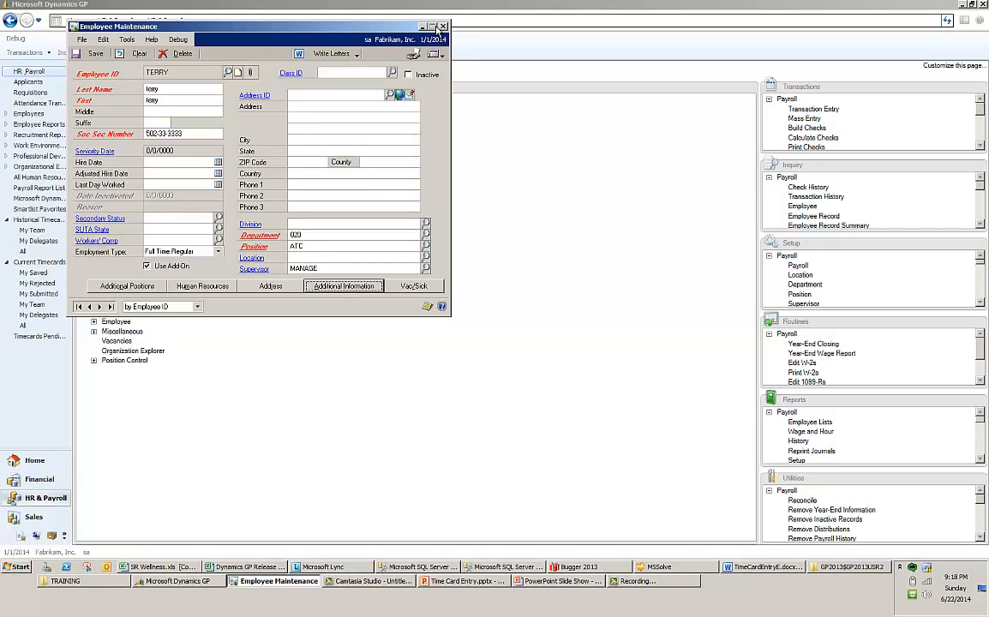
left_click_drag(419, 27, 444, 26)
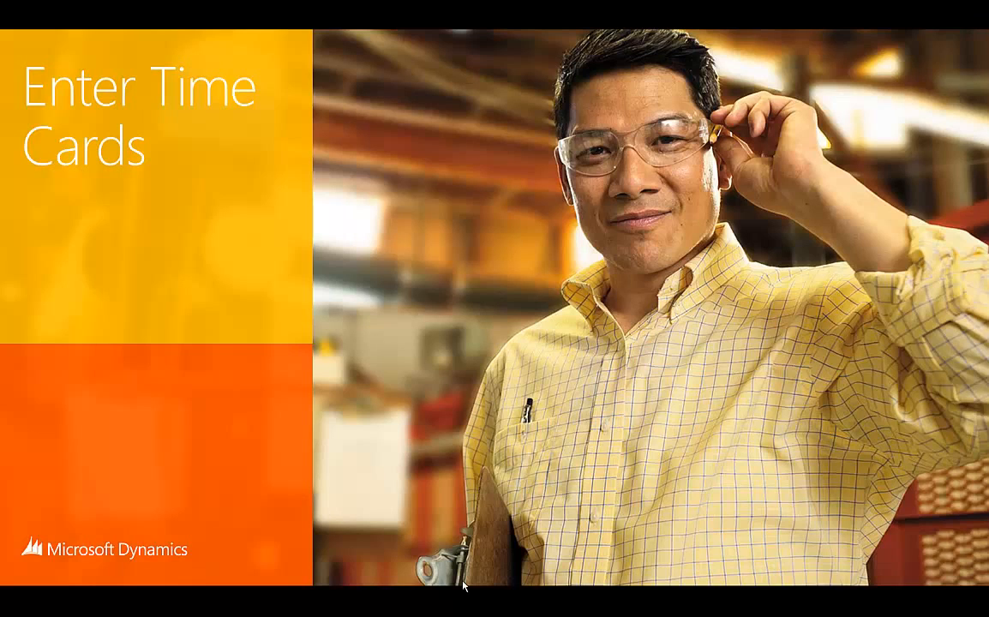
Step: Switch from the slide show to Microsoft Dynamics GP and change the home page role to Self Service for the Education industry
key("super")
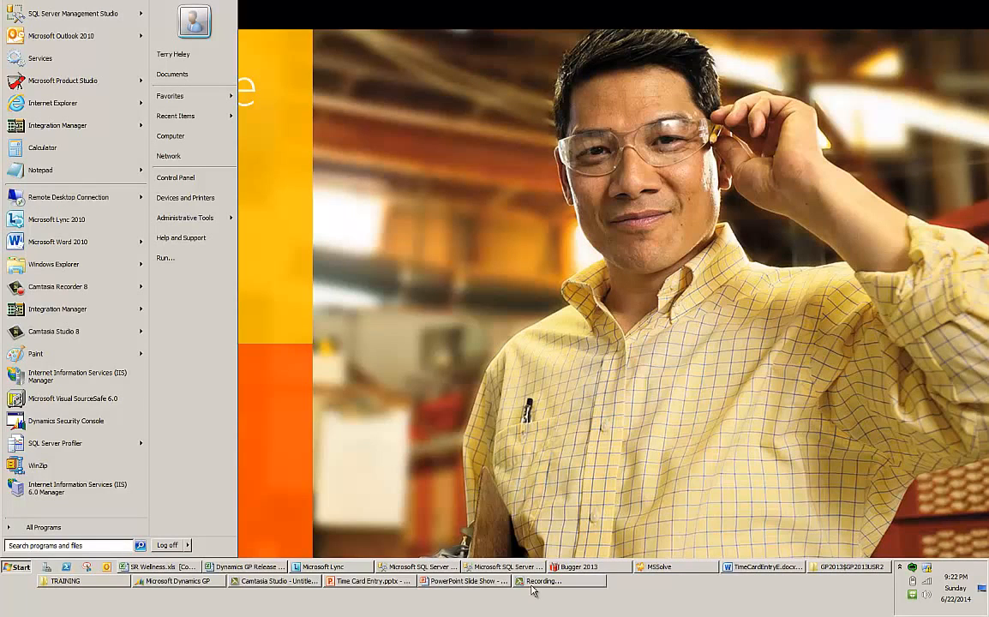
left_click(165, 582)
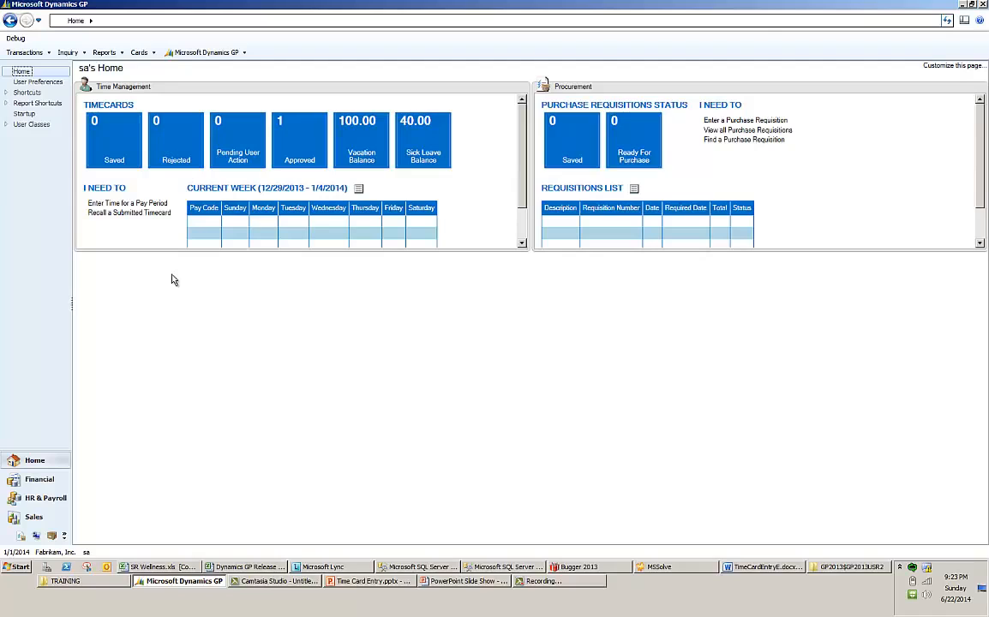
left_click(937, 68)
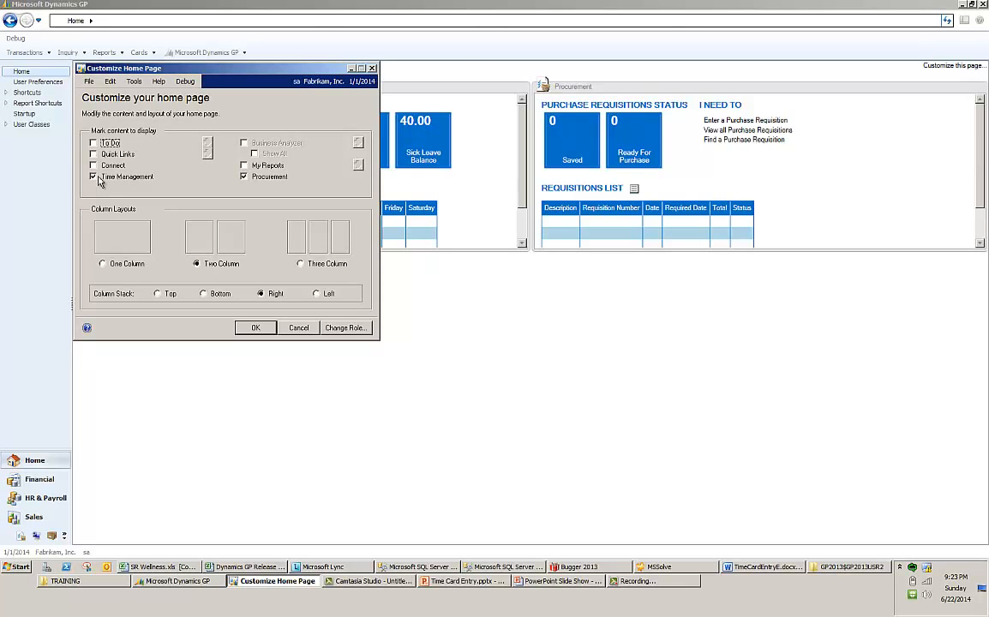
left_click(343, 328)
left_click(497, 318)
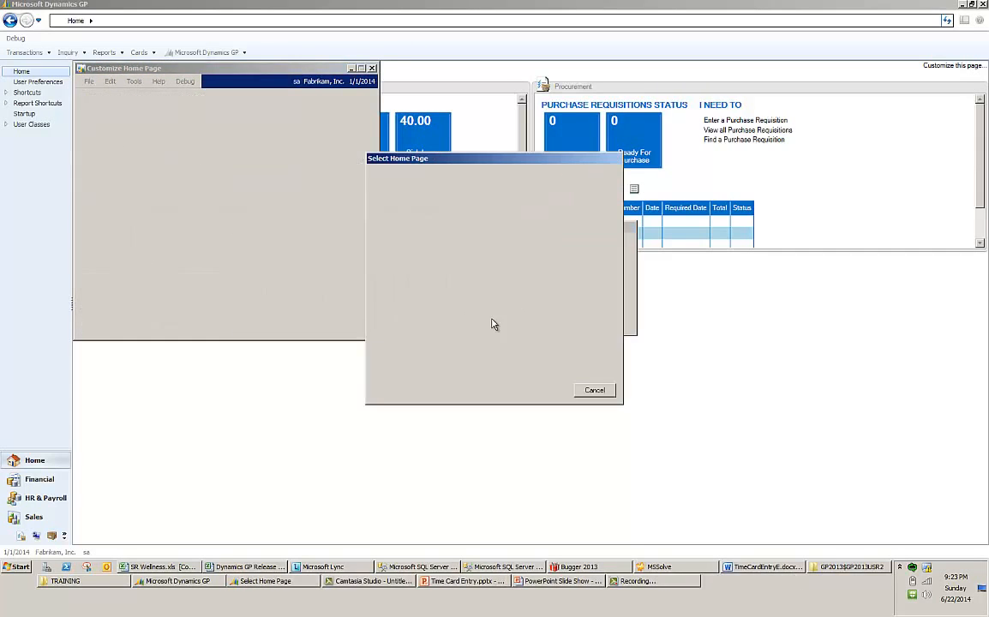
scroll(478, 299, "down", 1)
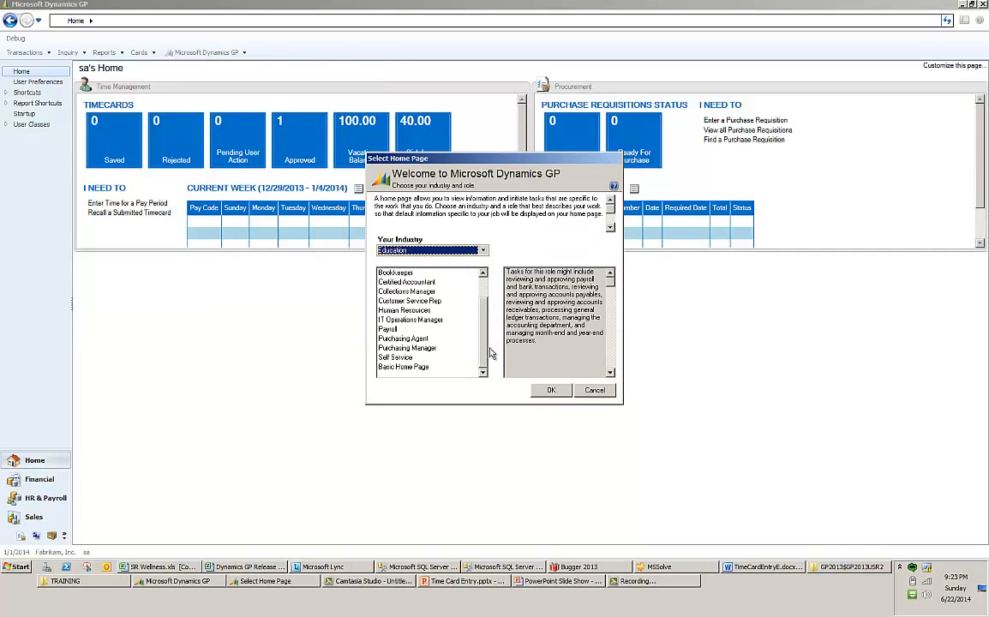
left_click(398, 361)
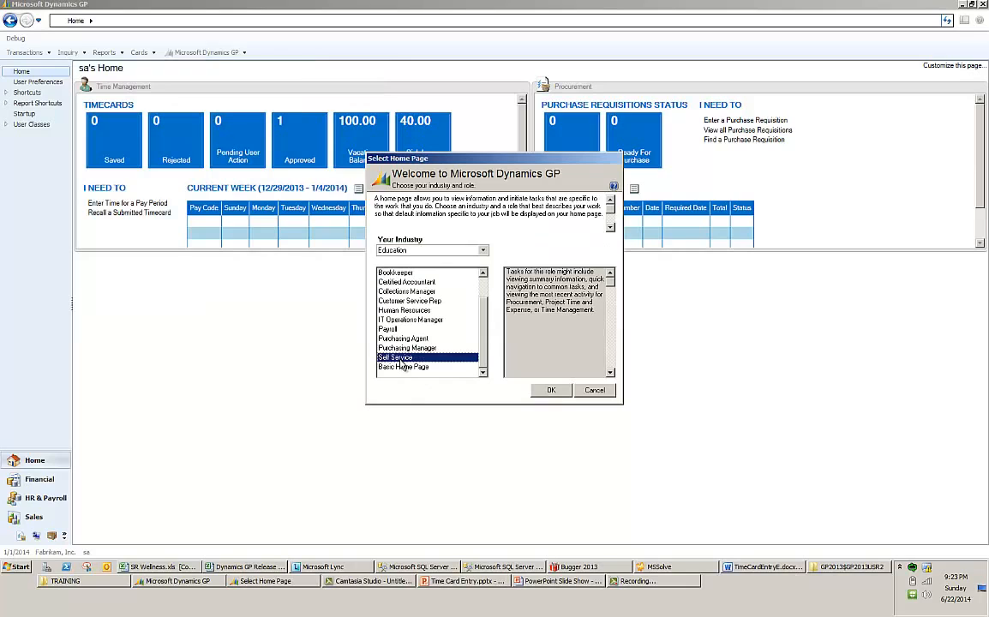
left_click(550, 393)
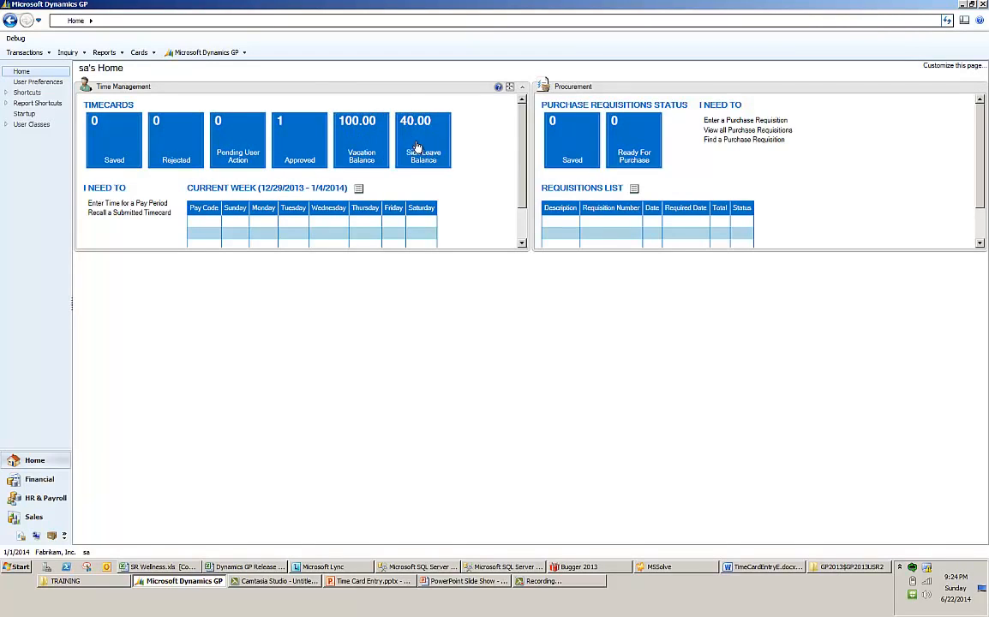
Step: Open the payroll Employee Maintenance card from the home page and load the employee's record
left_click(142, 53)
mouse_move(171, 144)
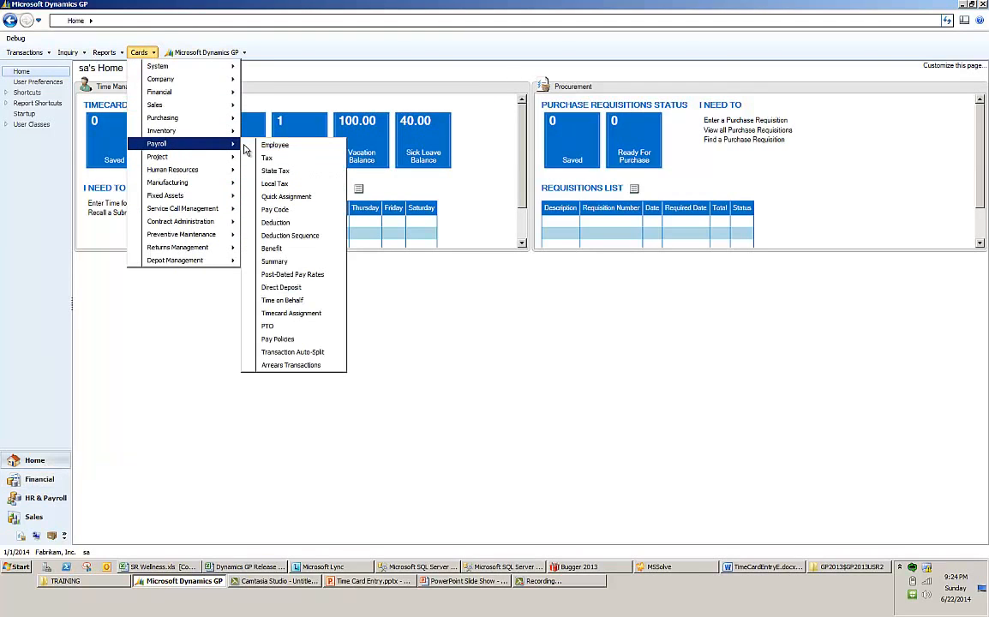
left_click(273, 145)
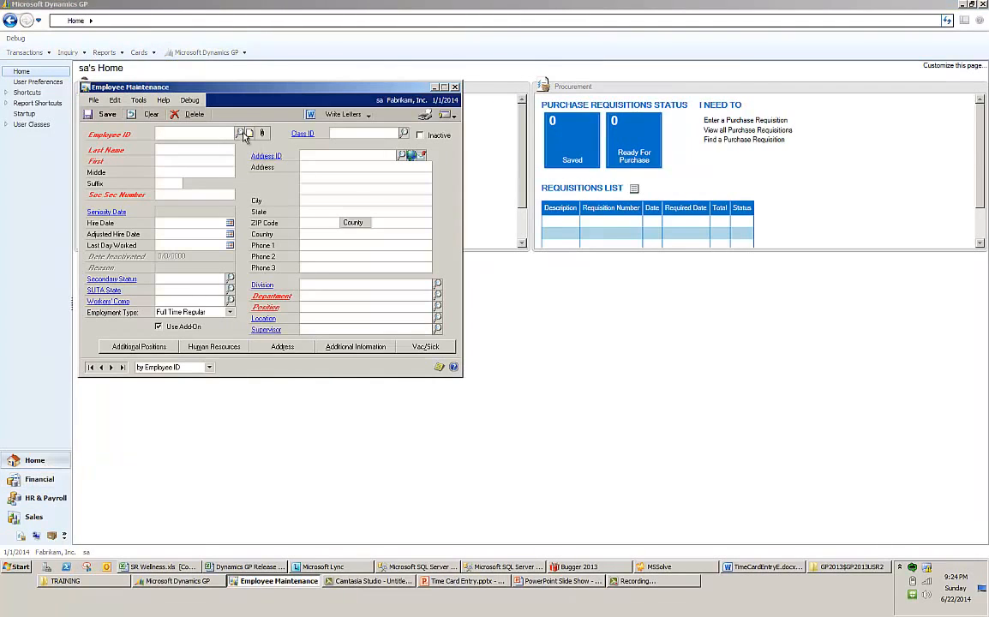
left_click(241, 134)
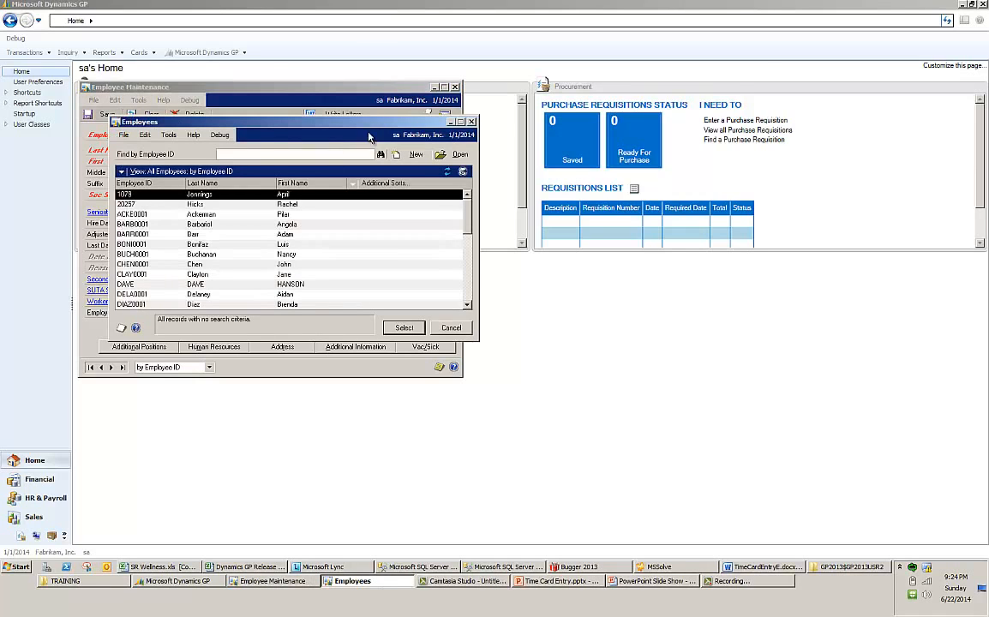
left_click(471, 123)
type("TE")
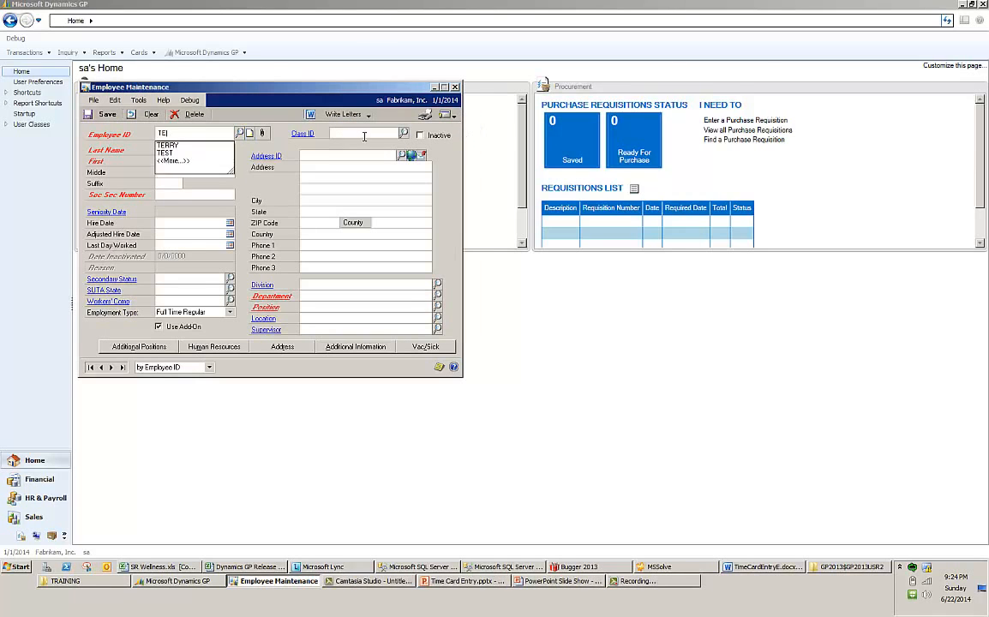
type("R")
left_click(206, 147)
Step: Review the employee's vacation and sick time accrual settings and available hours, then close the employee record
left_click(426, 349)
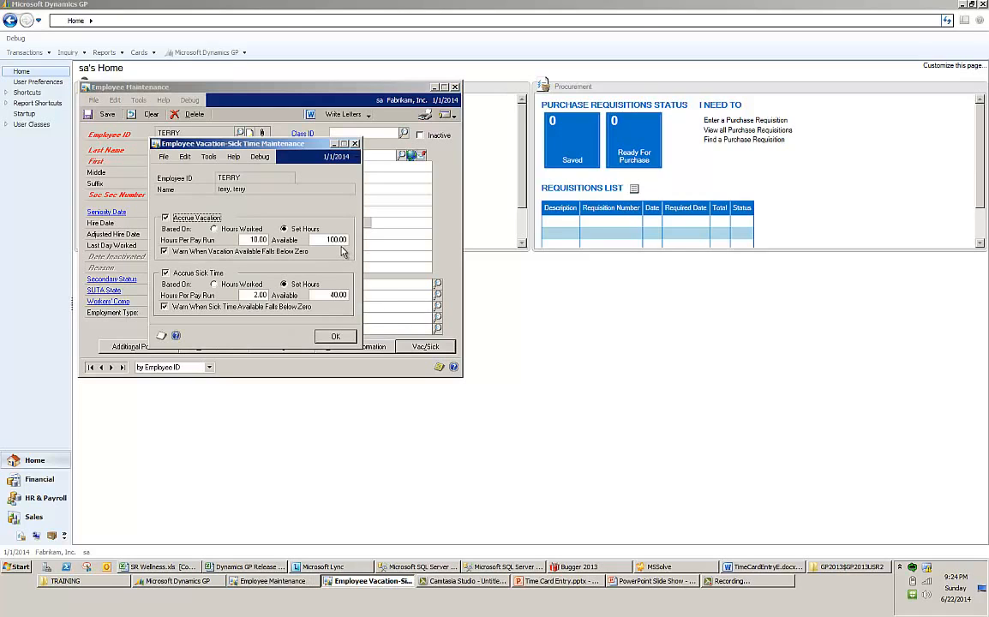
left_click(343, 340)
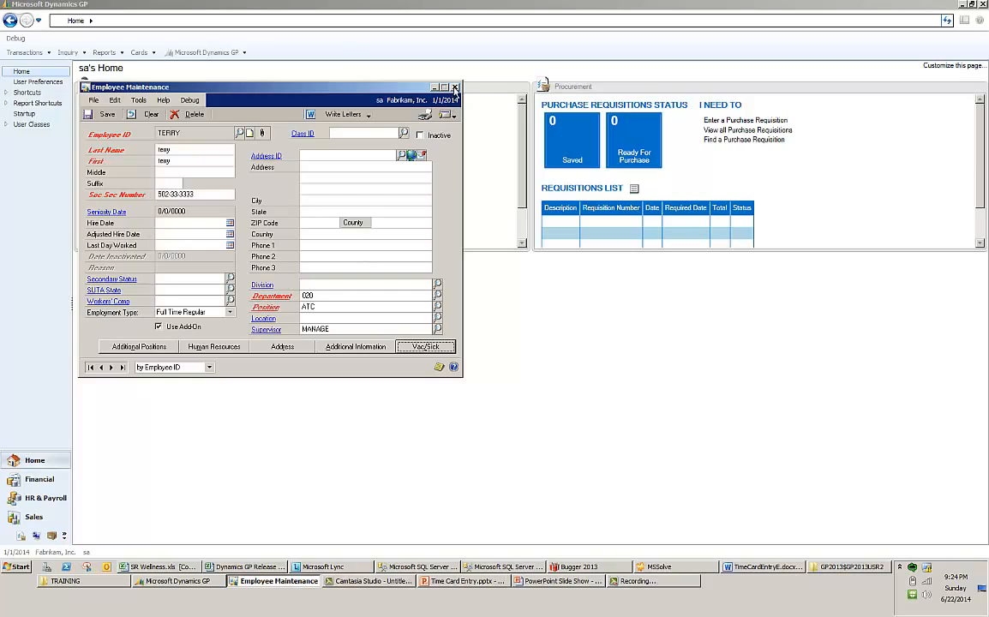
left_click(455, 87)
Step: Review the accrue type in the Human Resources Attendance Setup, leaving Payroll selected, and close the setup with OK
left_click(206, 52)
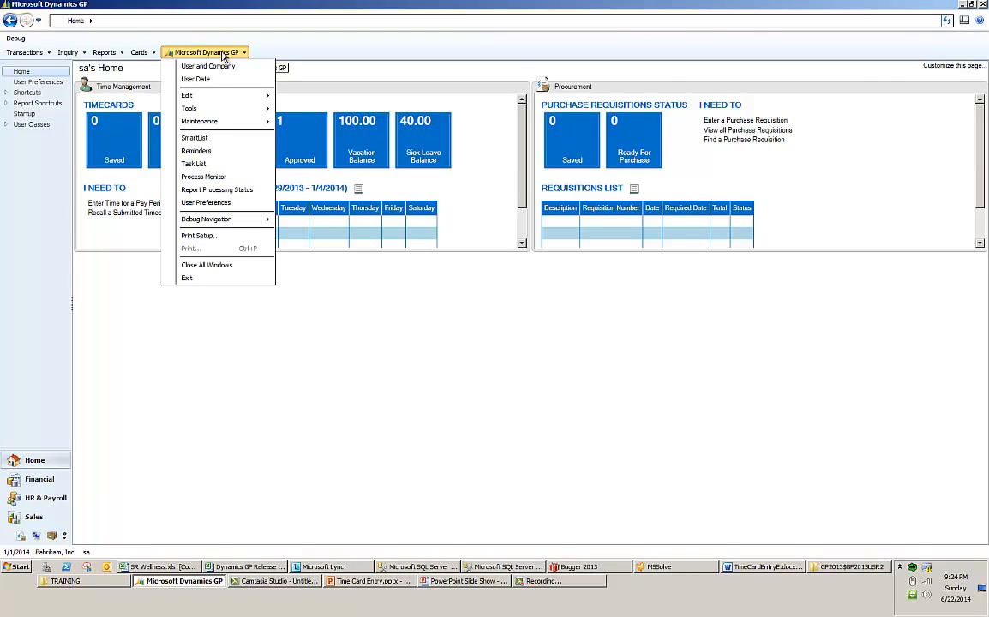
mouse_move(218, 110)
mouse_move(304, 110)
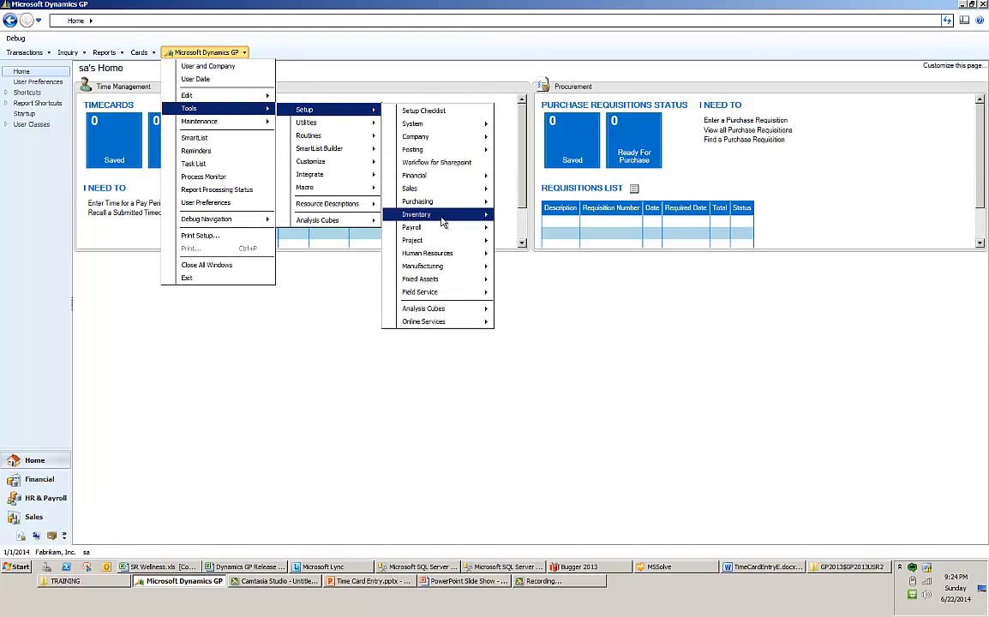
mouse_move(435, 252)
mouse_move(549, 252)
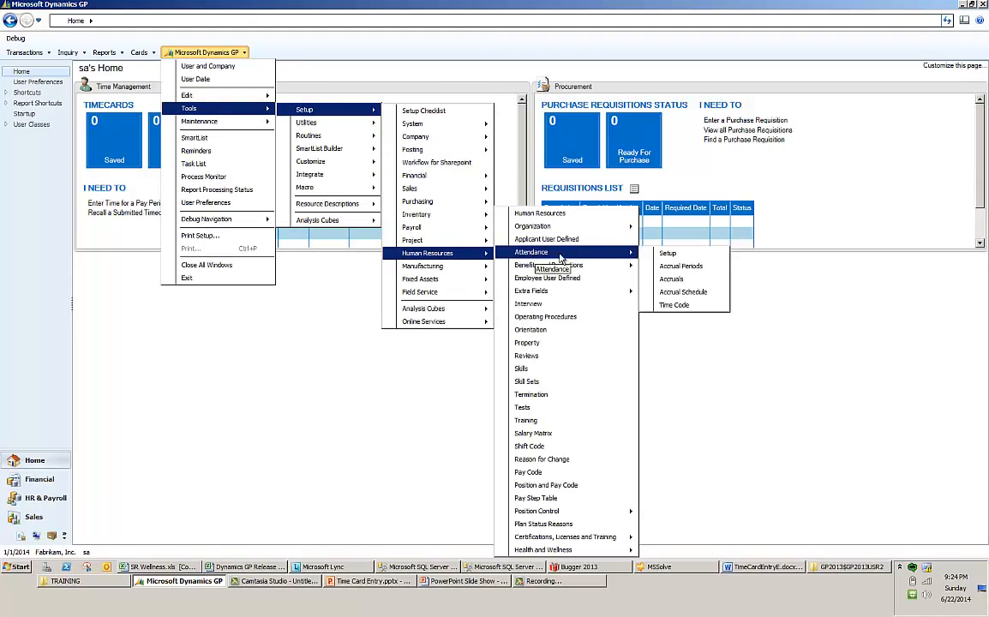
left_click(665, 254)
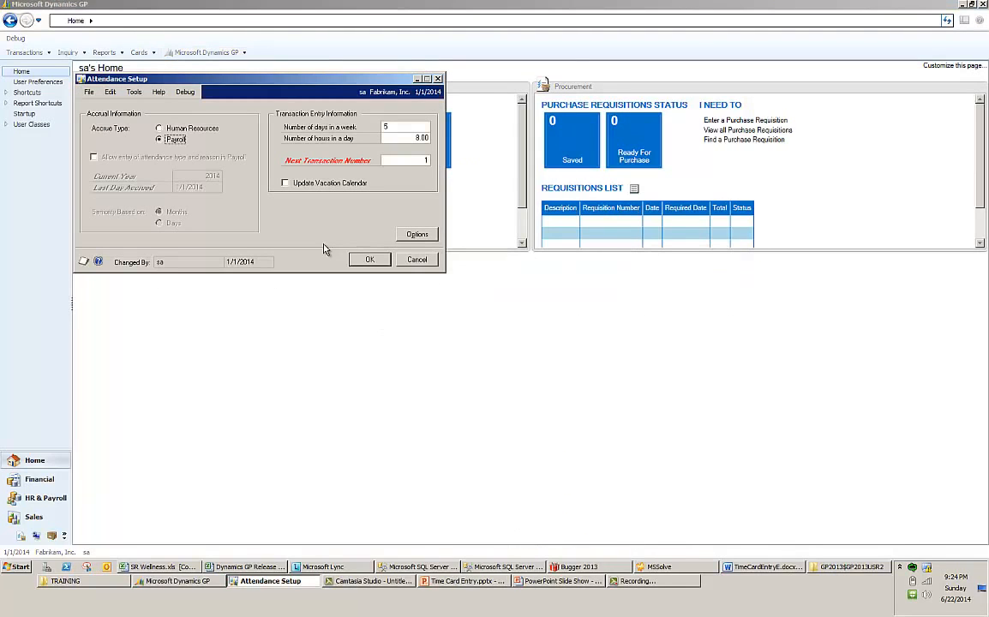
left_click(163, 139)
left_click_drag(190, 77, 205, 242)
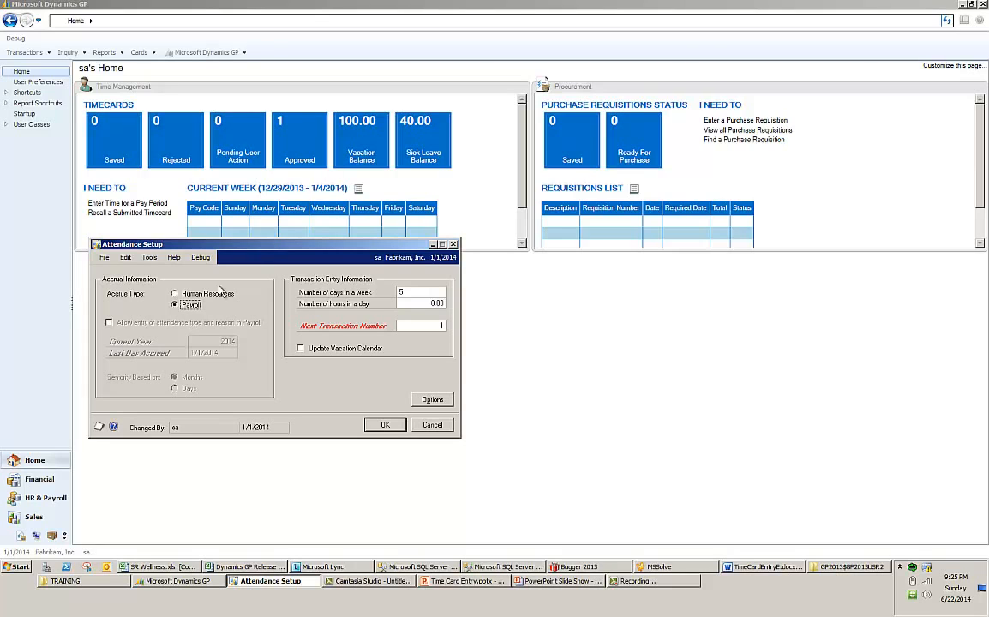
left_click(385, 426)
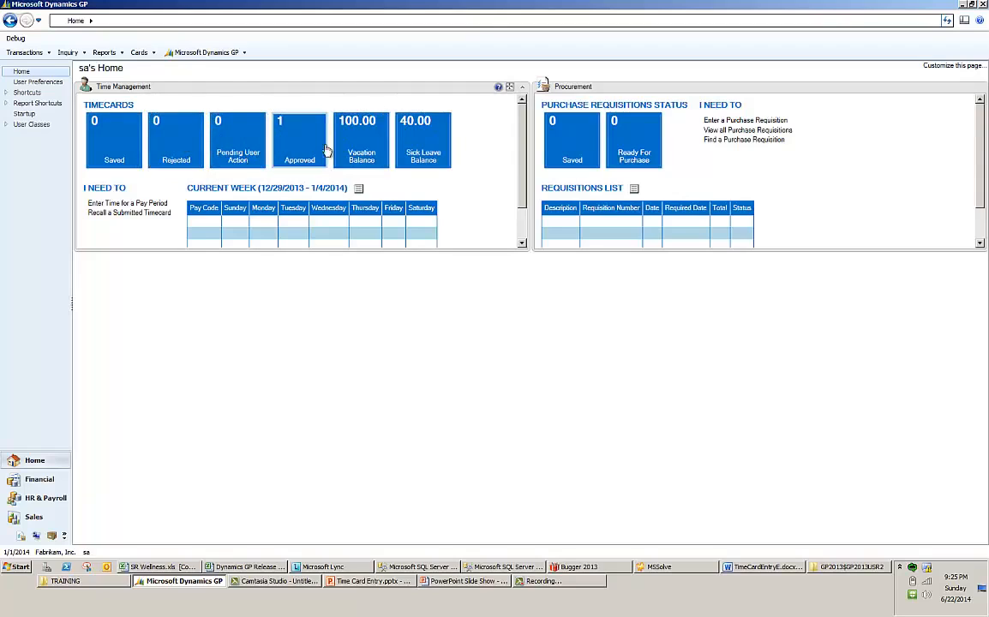
Step: Expand the Time Management section of the home page
left_click(510, 86)
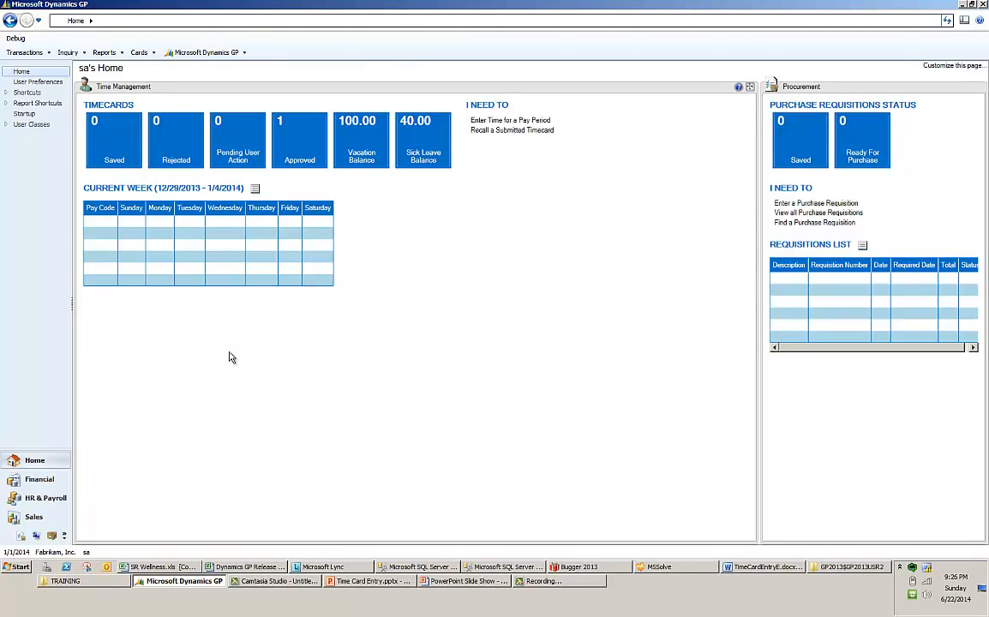
Step: Load the employee's payroll card, review the linked GP User ID in the additional information, then close the card
left_click(47, 499)
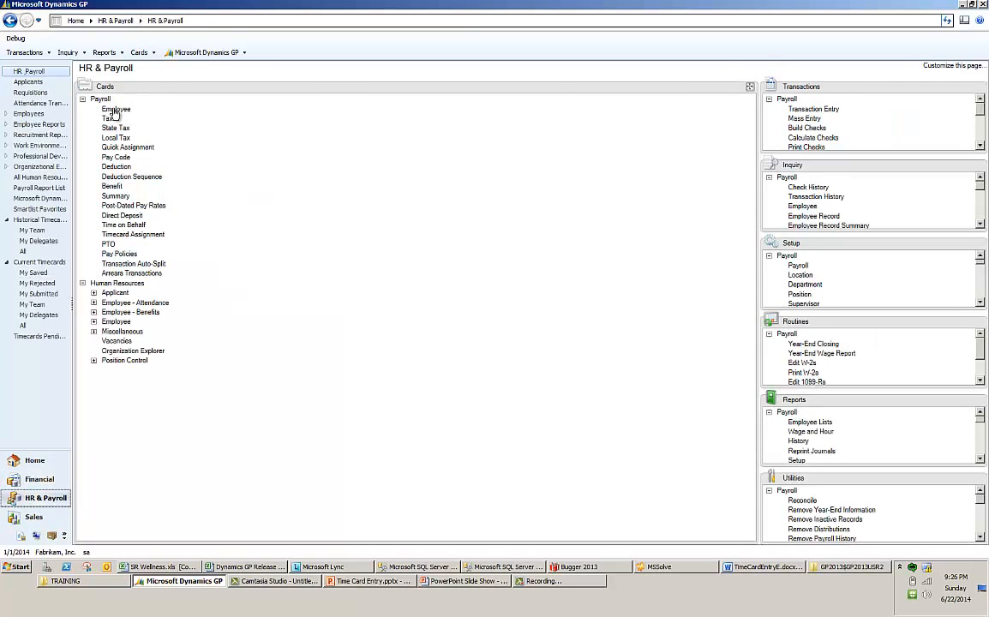
left_click(112, 171)
type("TERRY")
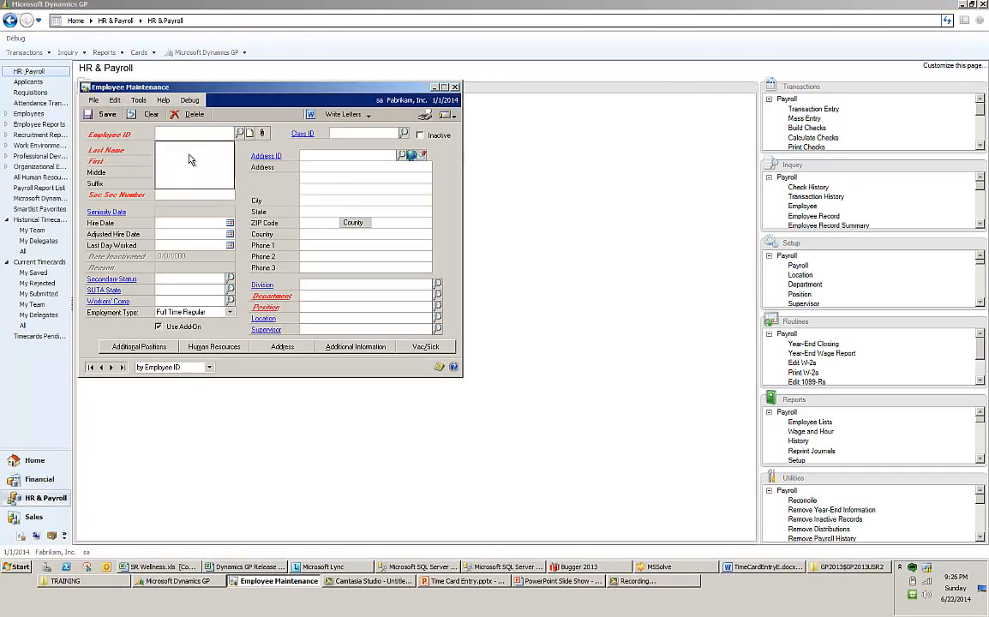
key("Tab")
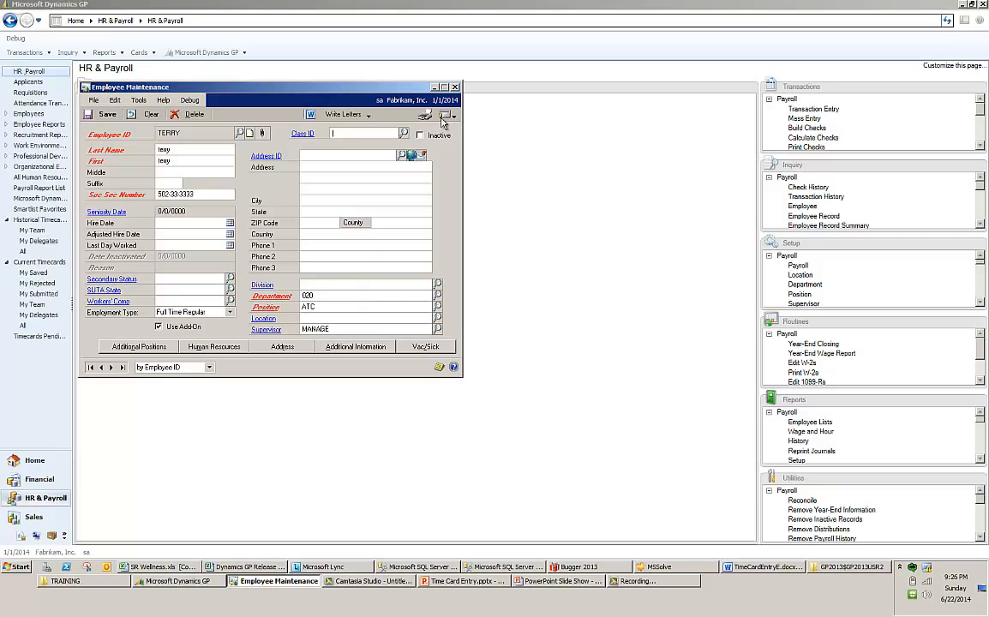
left_click(356, 346)
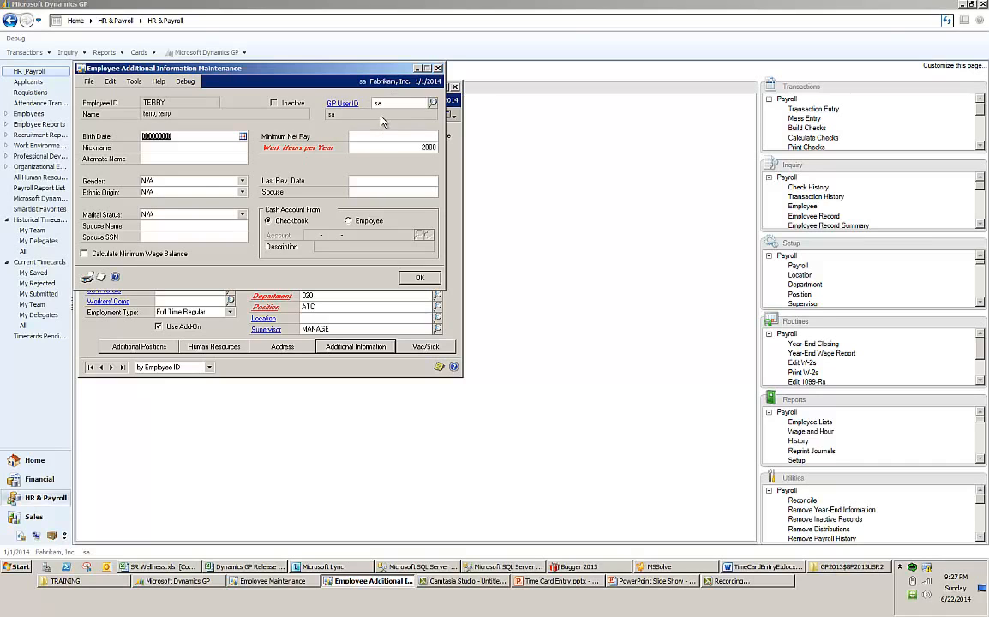
left_click(420, 278)
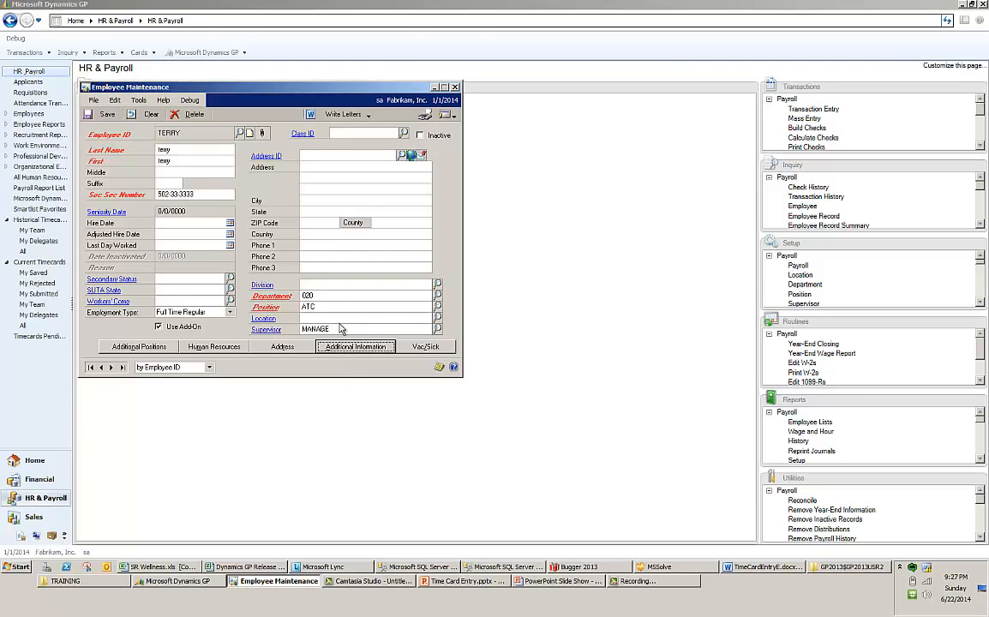
left_click(96, 113)
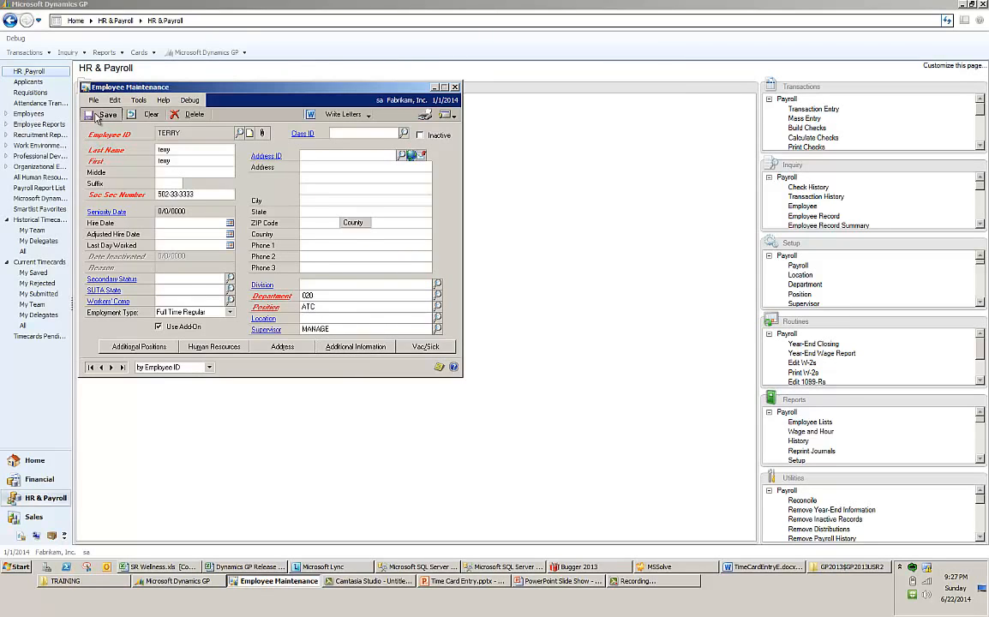
left_click(455, 87)
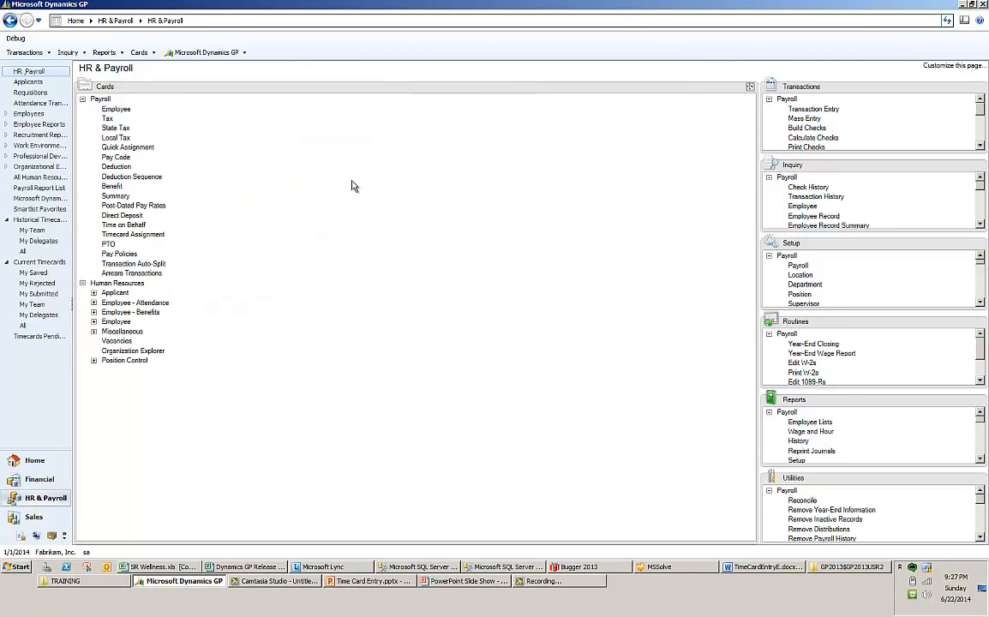
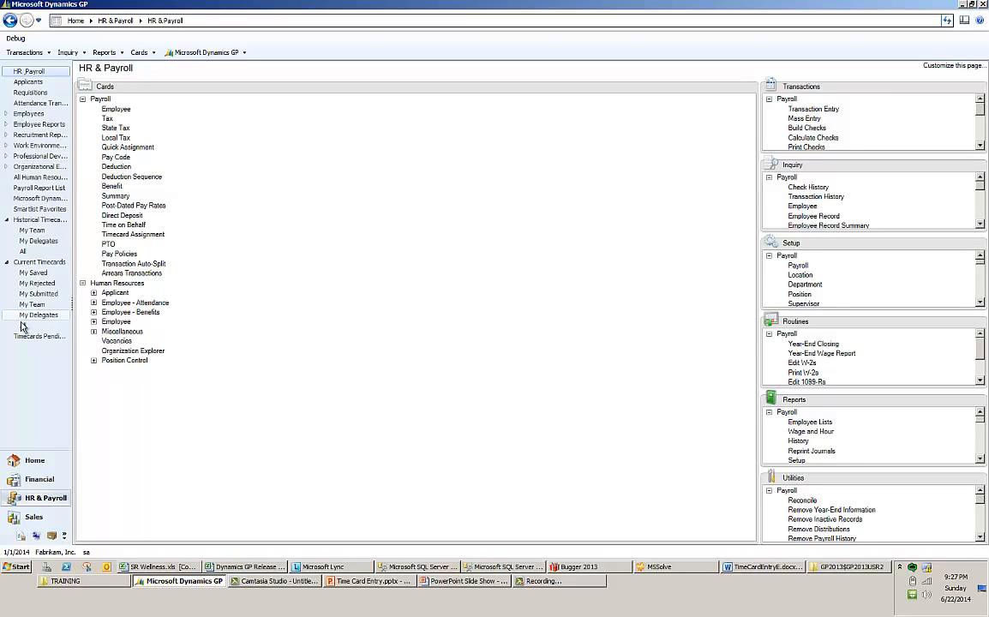
Step: Review the Pending User Action tile on the home page, then the current timecard lists for My Team and My Delegates
left_click(45, 463)
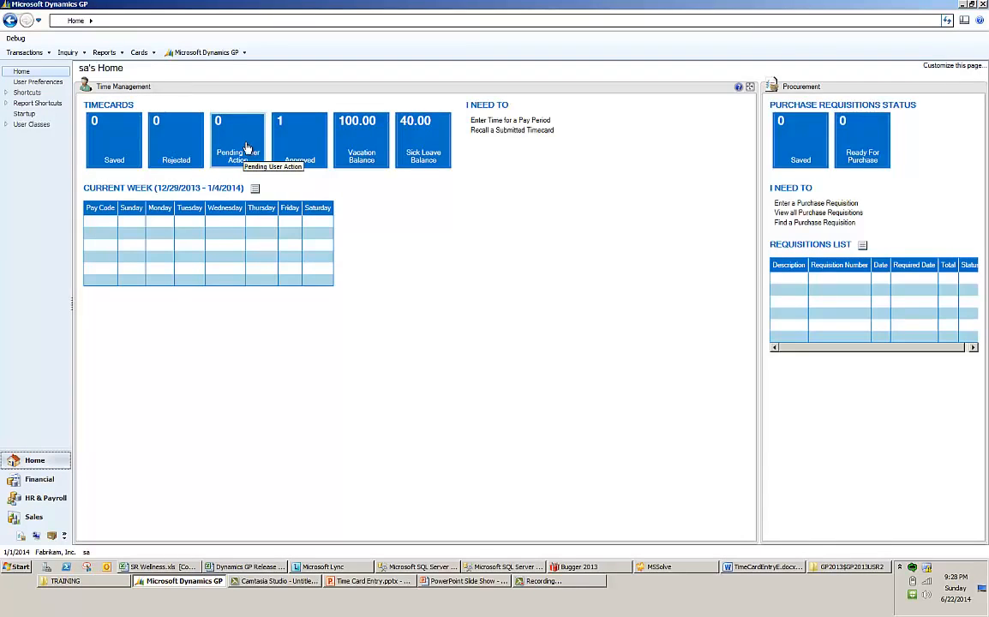
left_click(19, 498)
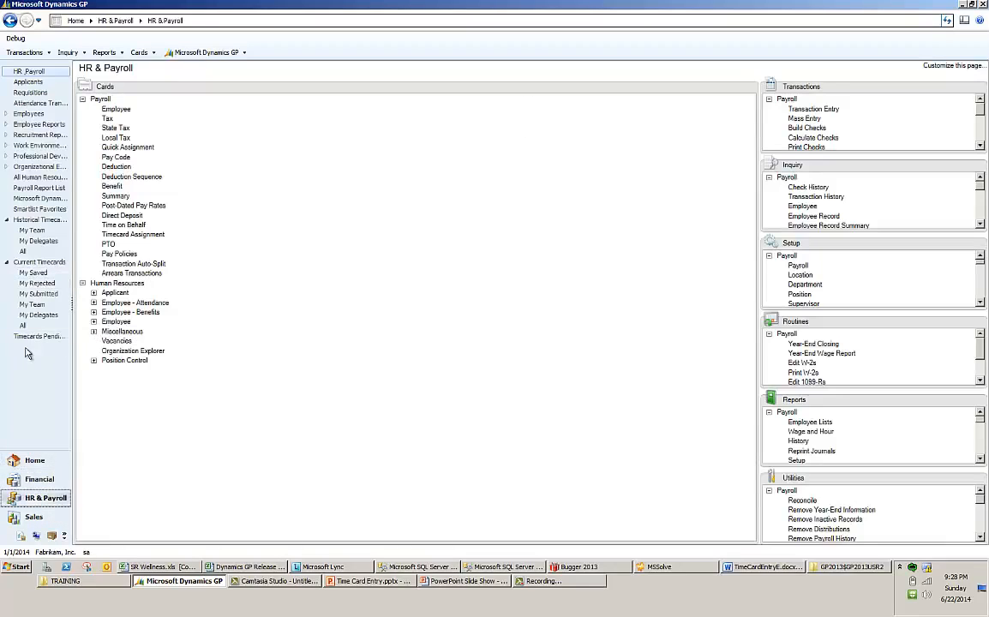
left_click(33, 305)
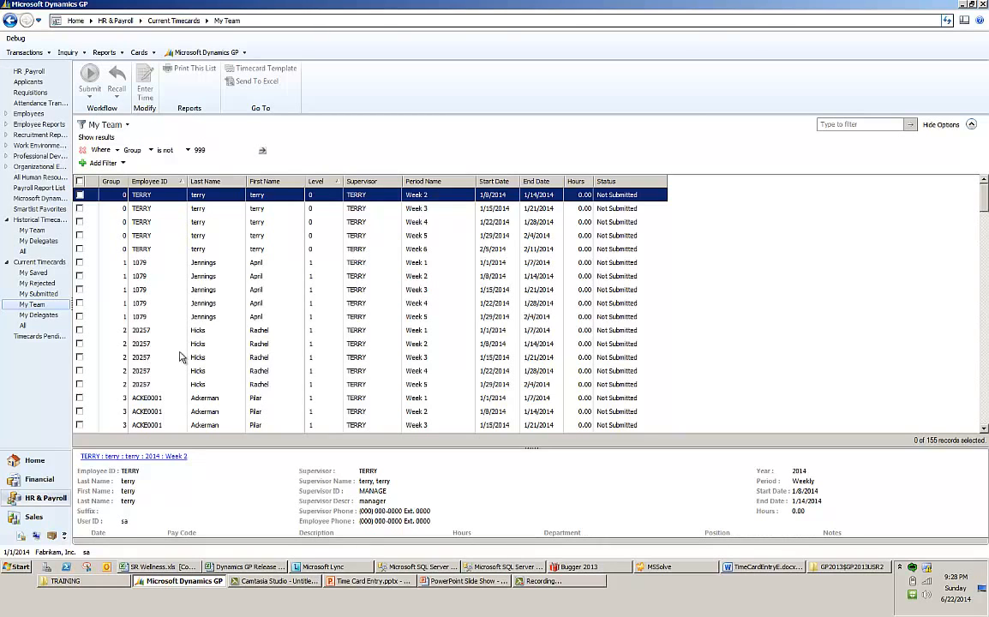
left_click(236, 357)
scroll(239, 360, "down", 3)
scroll(240, 360, "down", 8)
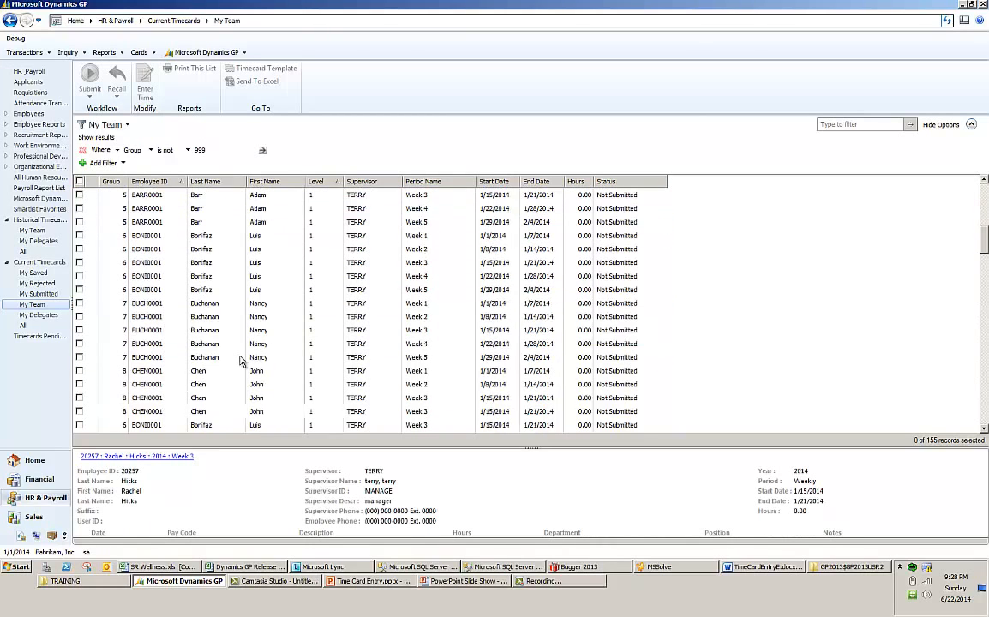
left_click(34, 316)
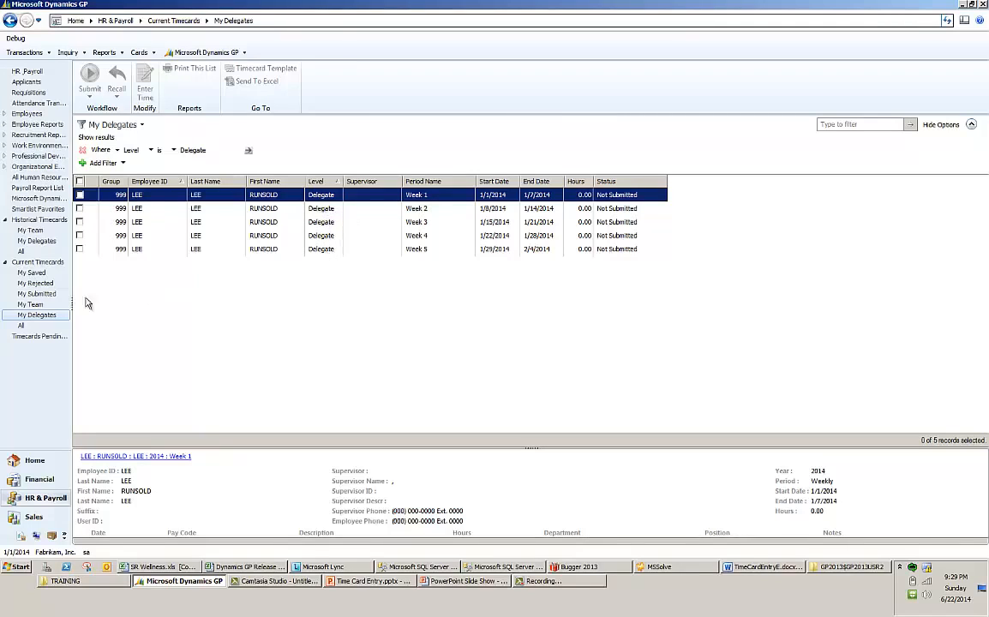
Step: Open the manager's own 1/29/2014 - 2/4/2014 timecard from My Team and enter 8 HOUR hours for Wed 29 through Fri 31
left_click(31, 305)
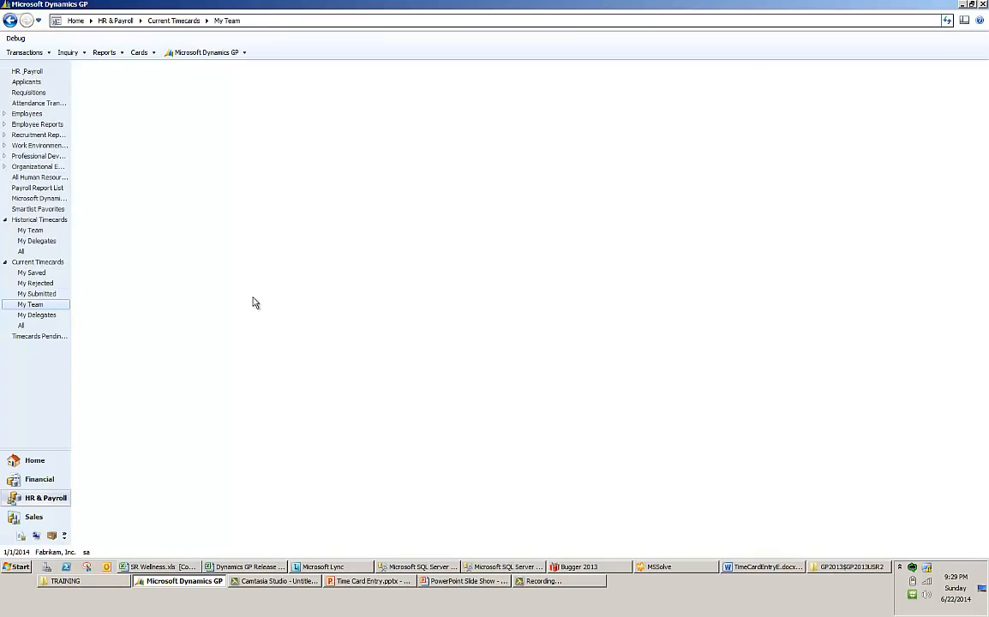
double_click(235, 237)
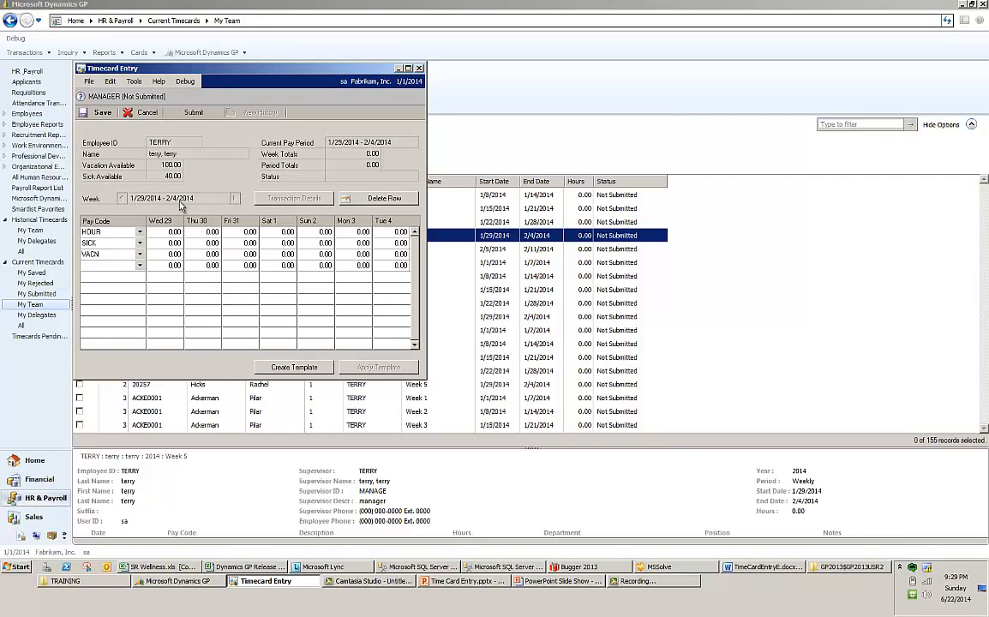
left_click(164, 233)
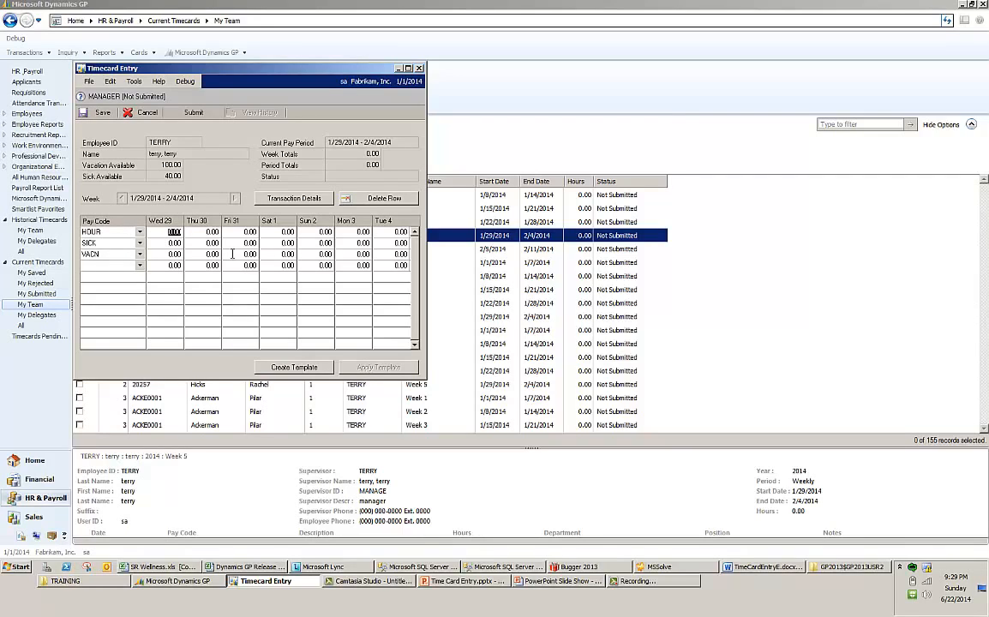
type("8")
key("Tab")
type("8")
key("Tab")
type("8")
Step: Add a second HOUR pay code row to the timecard with 4 hours on Wed 29
left_click(86, 268)
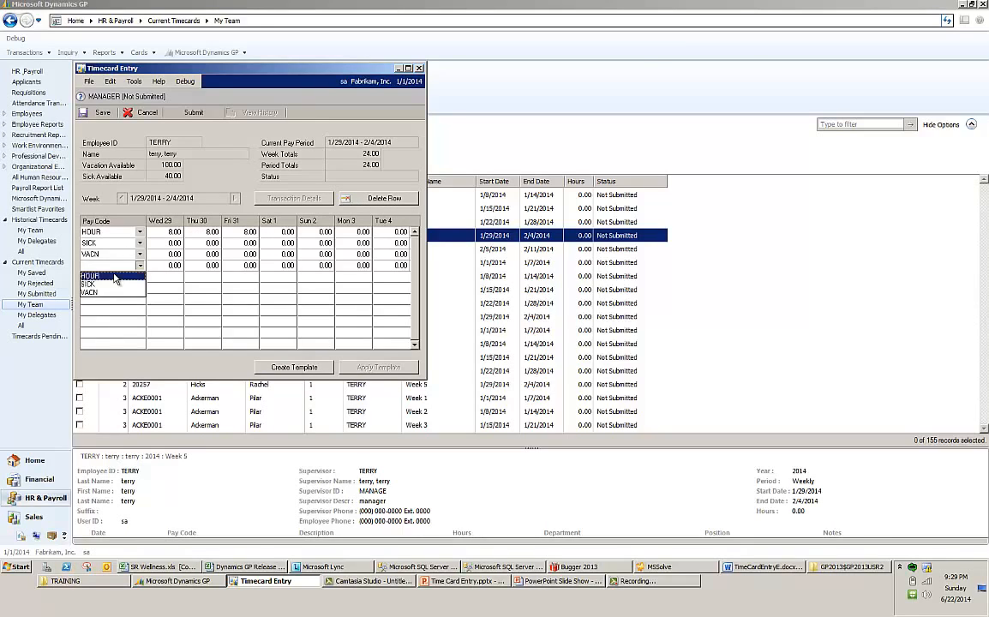
left_click(103, 274)
key("Tab")
type("4")
key("Tab")
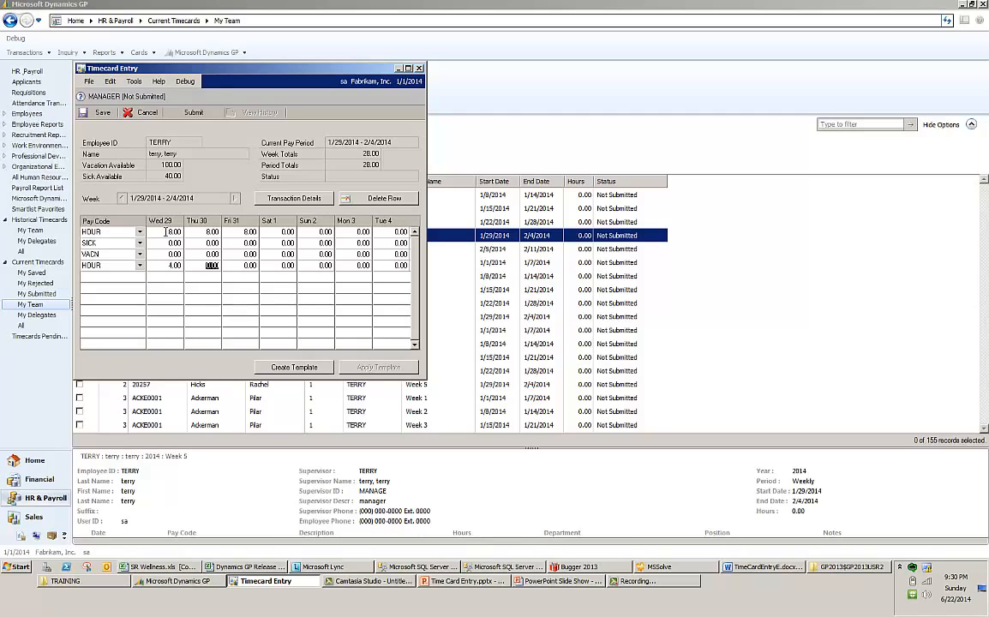
Step: In the transaction details for the first HOUR entry on 1/29/2014, set the department to Accounting and the position to Accounting Clerk
left_click(171, 234)
left_click(292, 198)
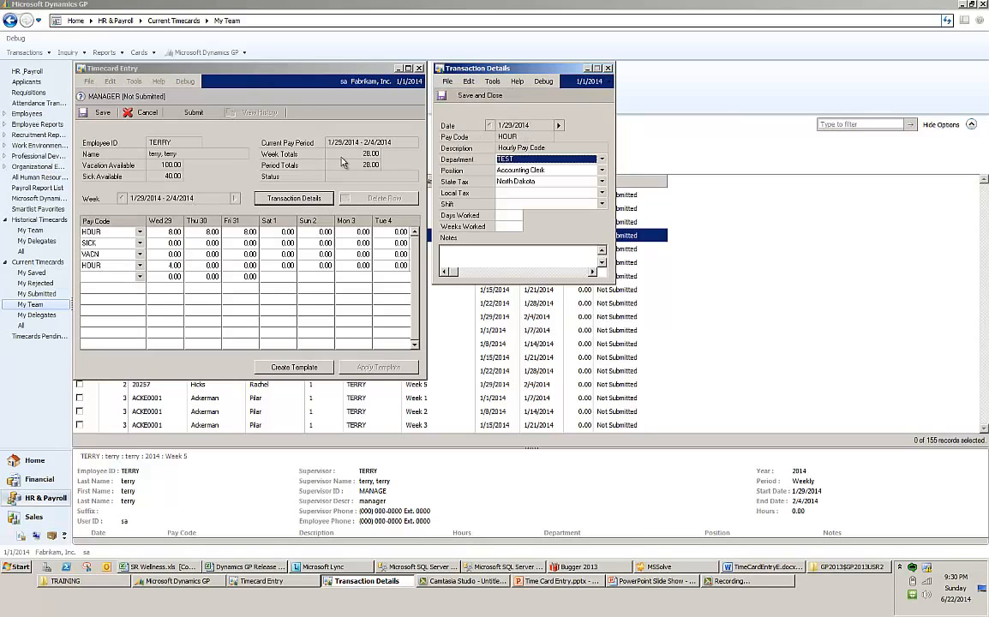
left_click(518, 160)
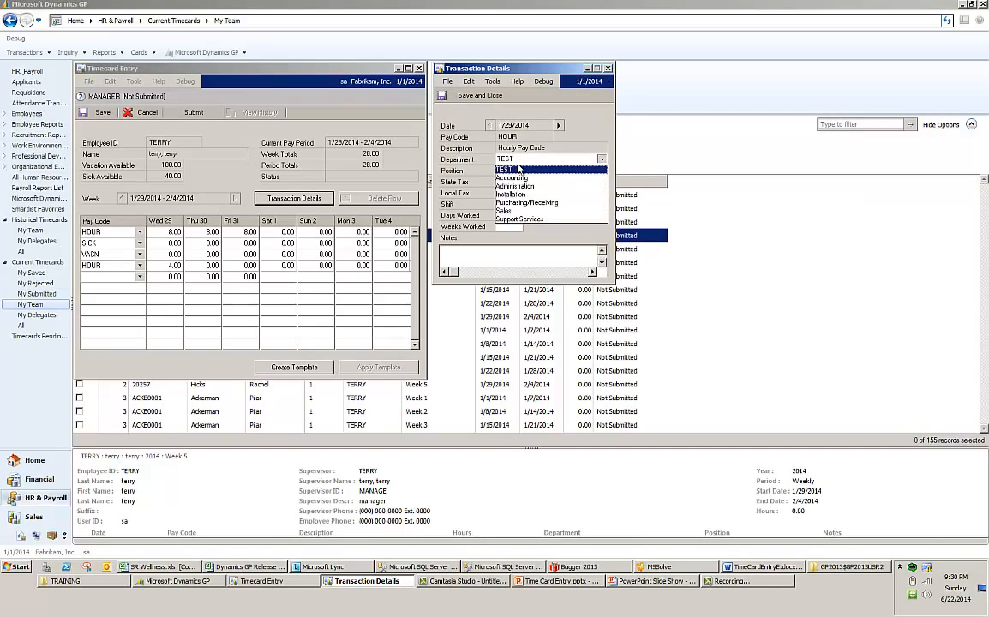
left_click(519, 178)
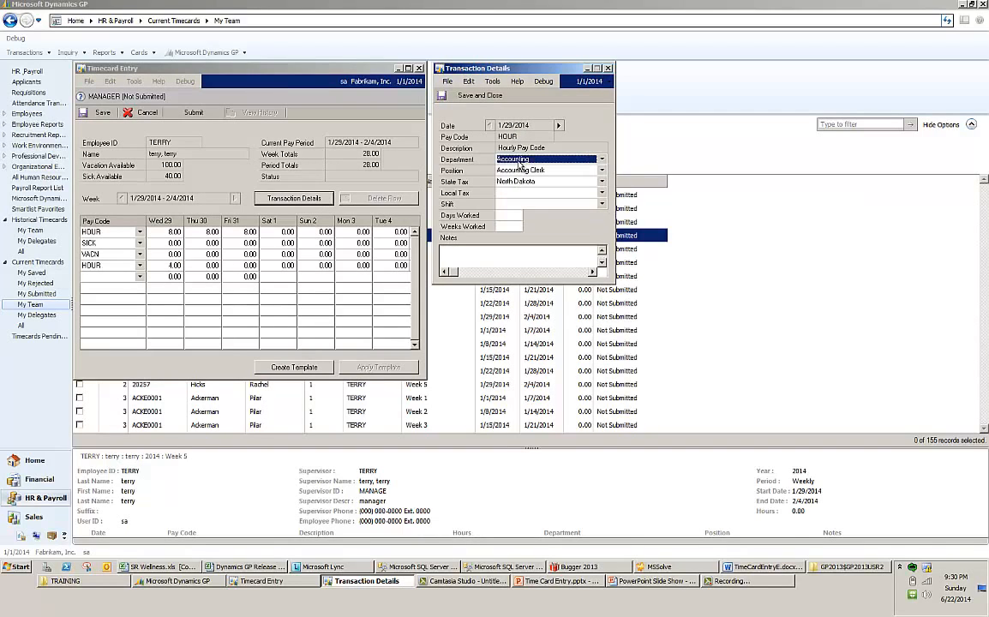
left_click(519, 170)
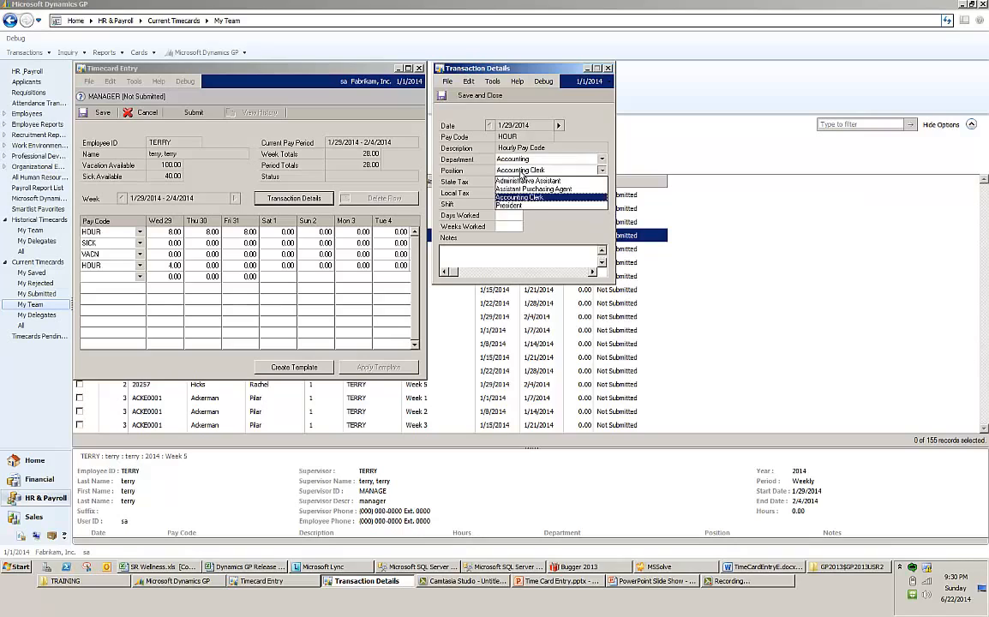
left_click(520, 197)
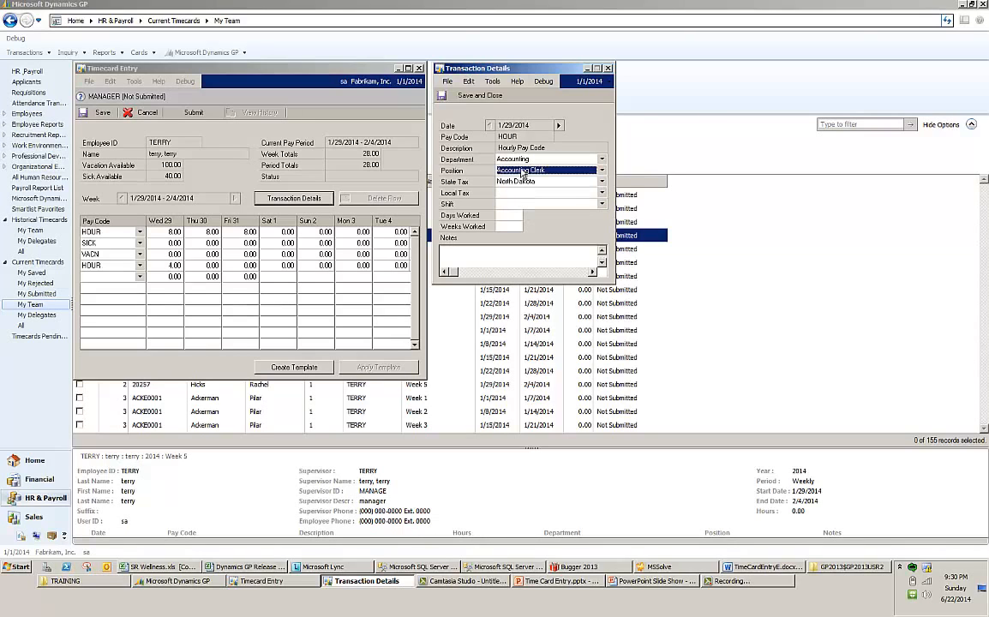
left_click_drag(467, 68, 479, 121)
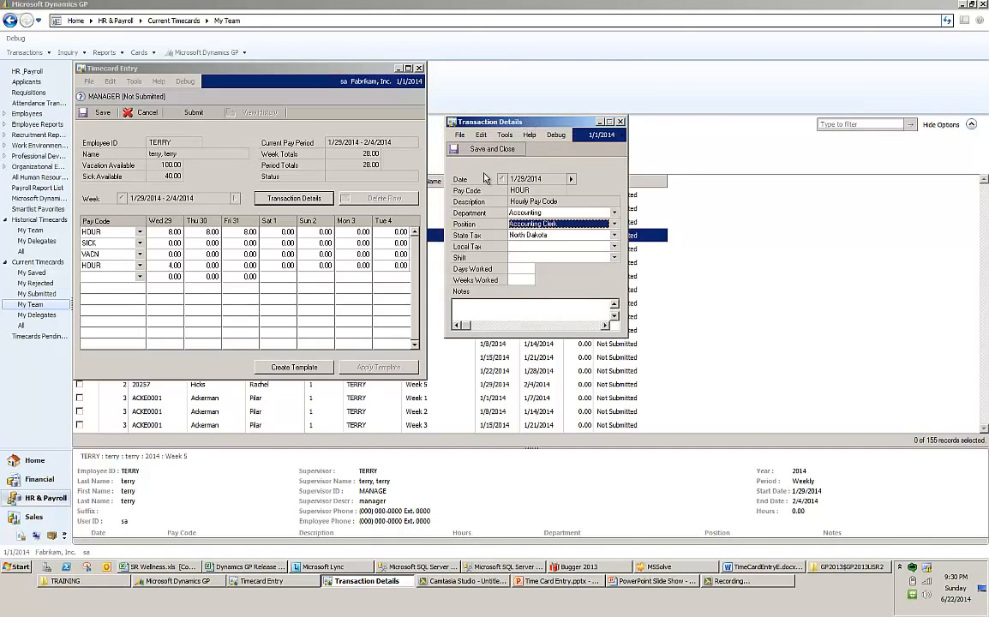
Step: Set the department to Installation in the transaction details for the HOUR entry on 1/30/2014
left_click(206, 232)
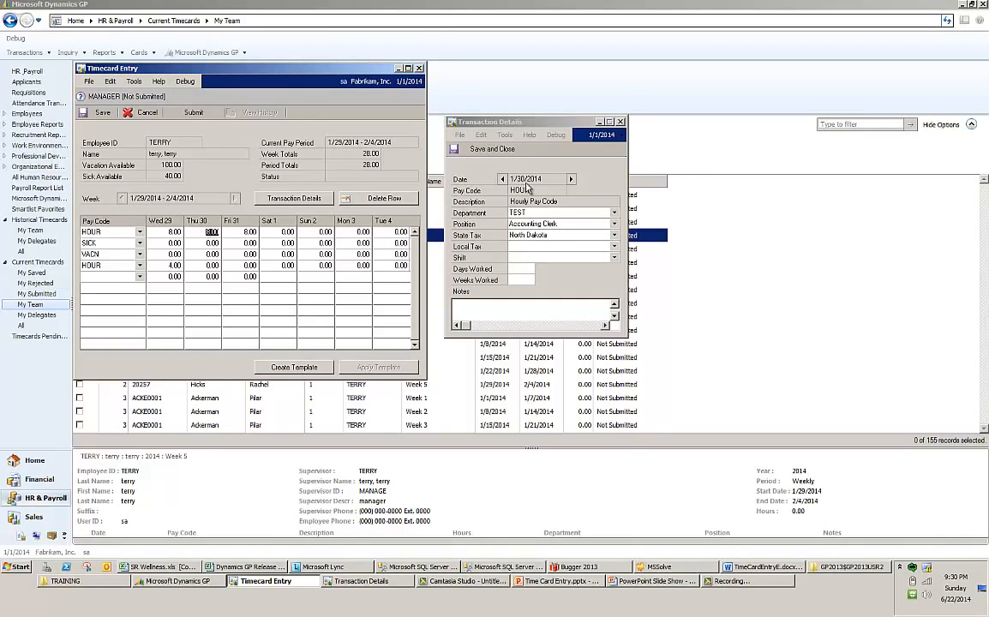
left_click(613, 213)
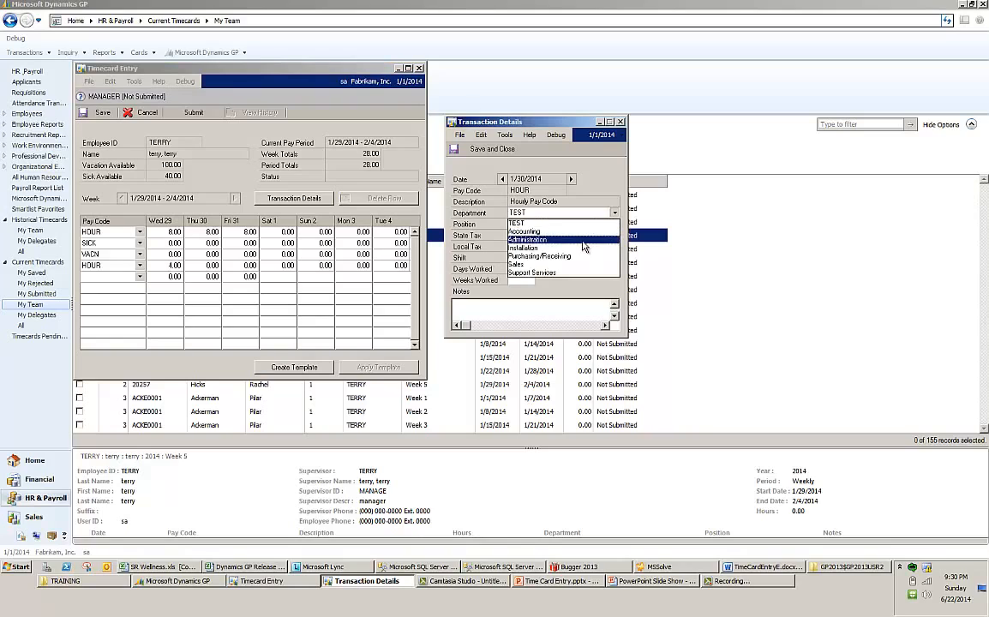
left_click(580, 248)
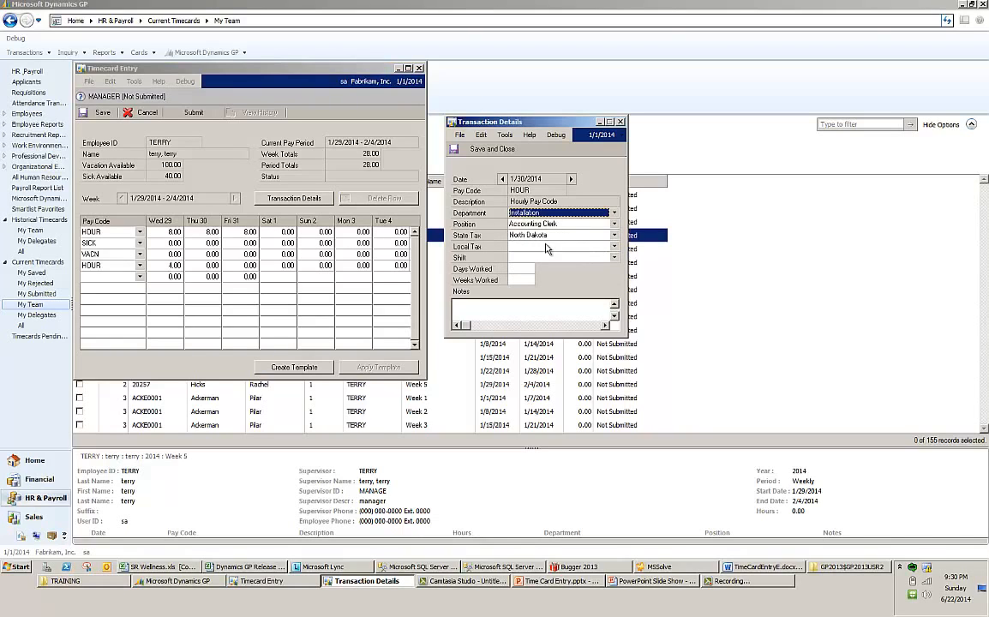
left_click(248, 232)
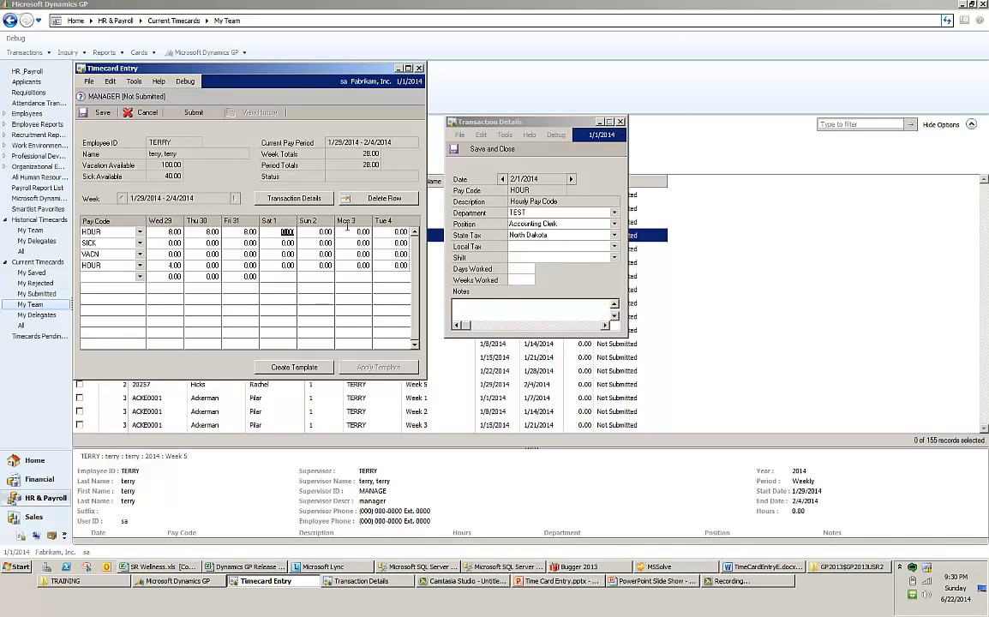
Step: Review the transaction details for the remaining days of the first HOUR row and for the SICK entry on 1/29/2014
left_click(571, 178)
double_click(571, 178)
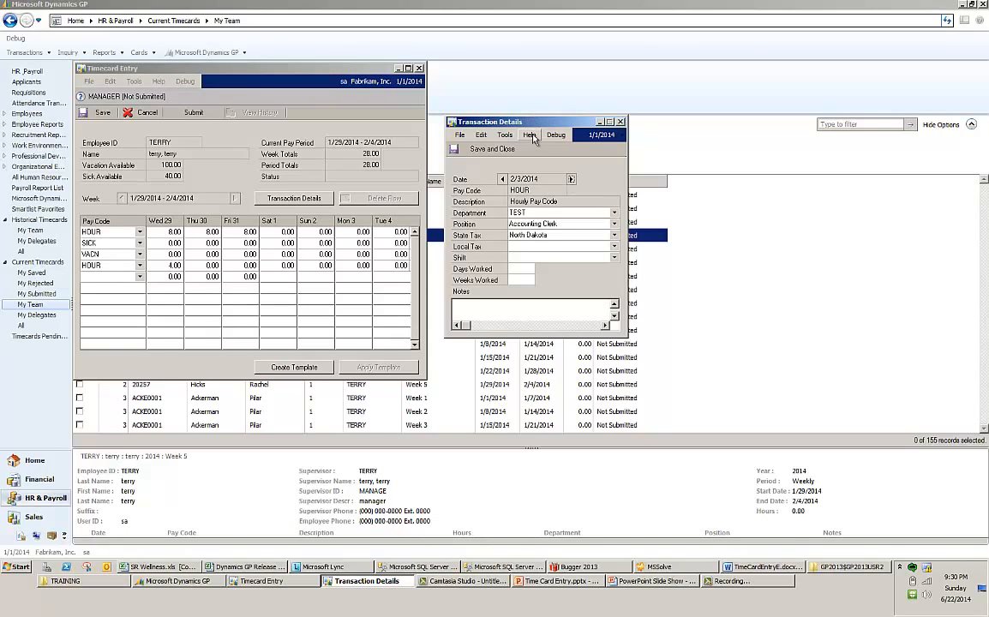
left_click(170, 243)
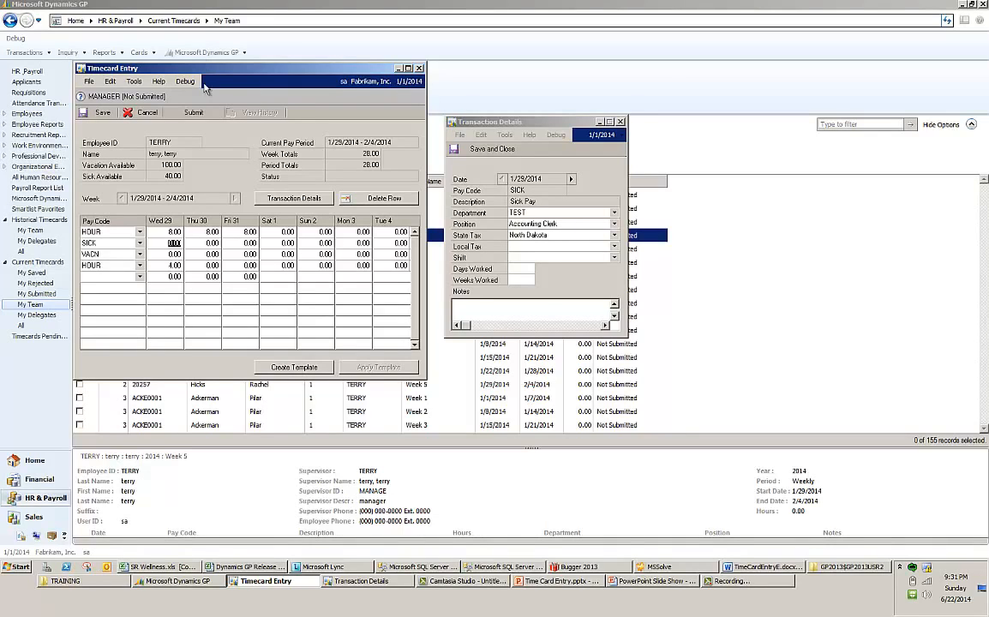
Step: Submit the 1/29/2014 - 2/4/2014 timecard for approval with the submitter's name as the workflow comment
left_click(188, 116)
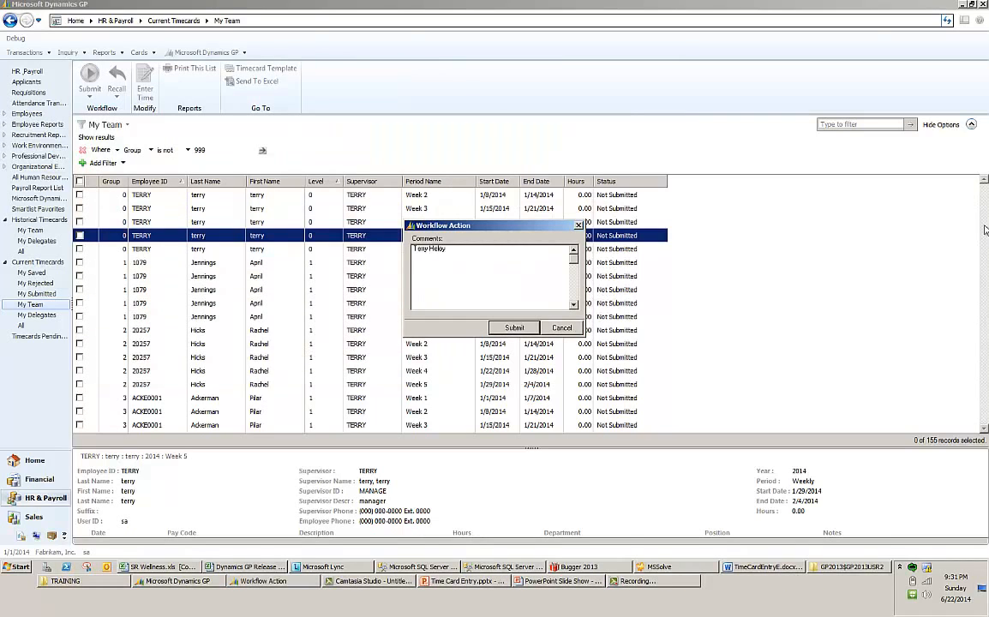
left_click(515, 328)
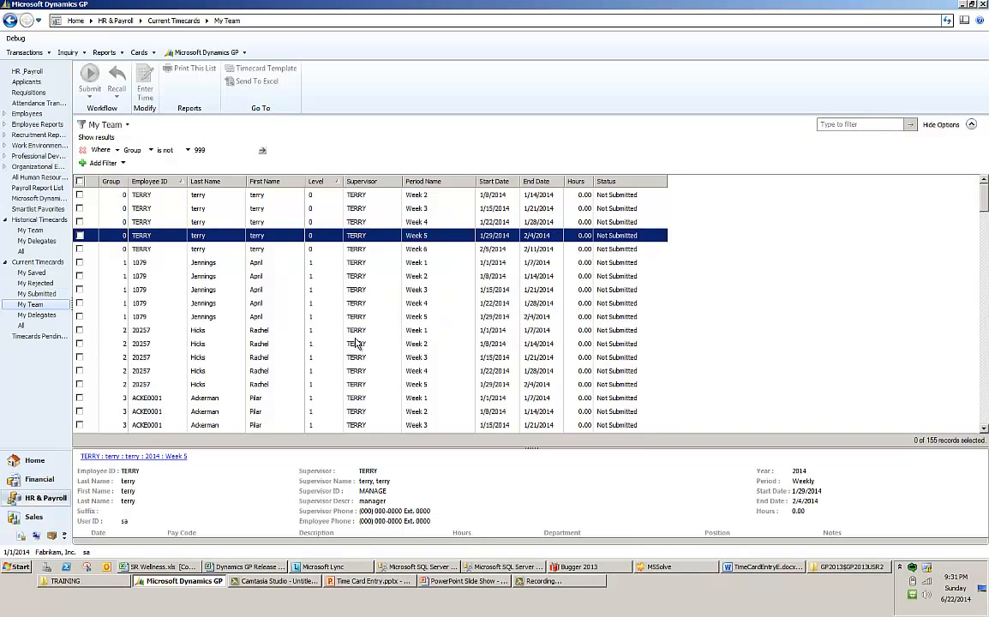
Step: Open the submitted 1/29/2014 - 2/4/2014 timecard from Timecards Pending Approval and approve it with the comment "approve"
left_click(35, 339)
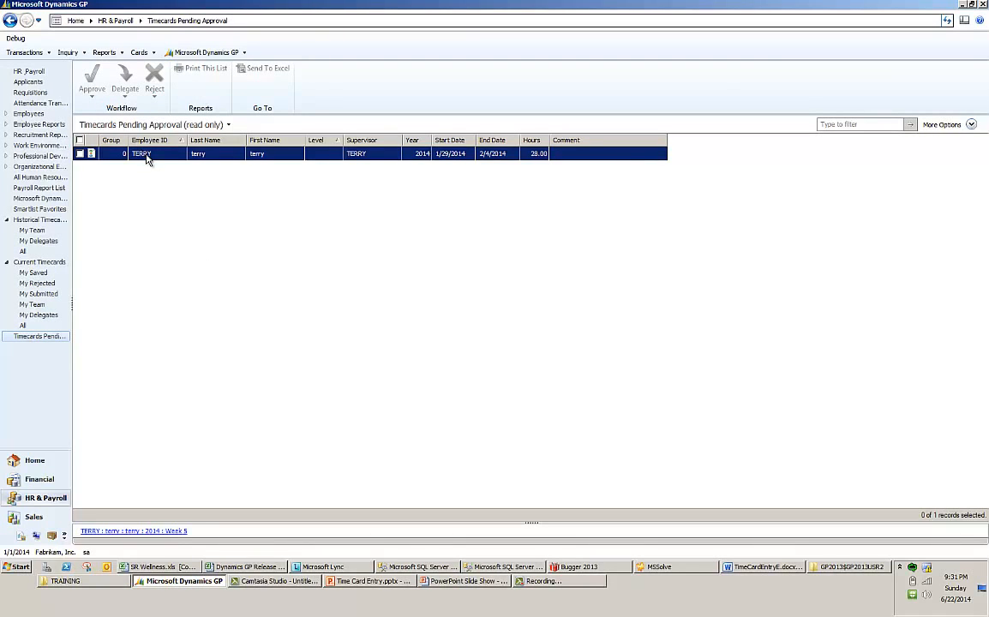
double_click(142, 155)
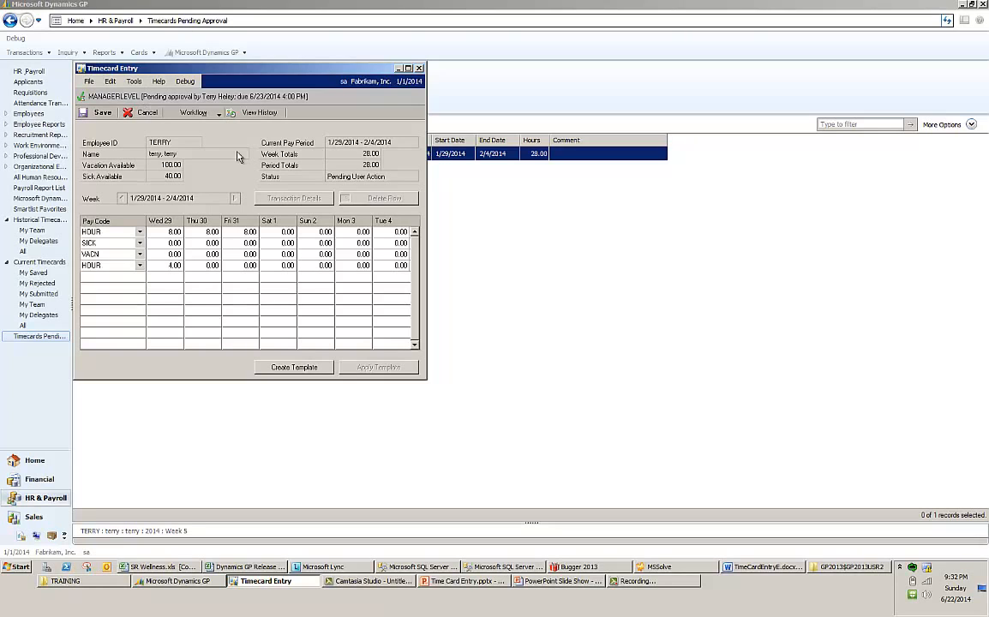
left_click_drag(242, 72, 241, 62)
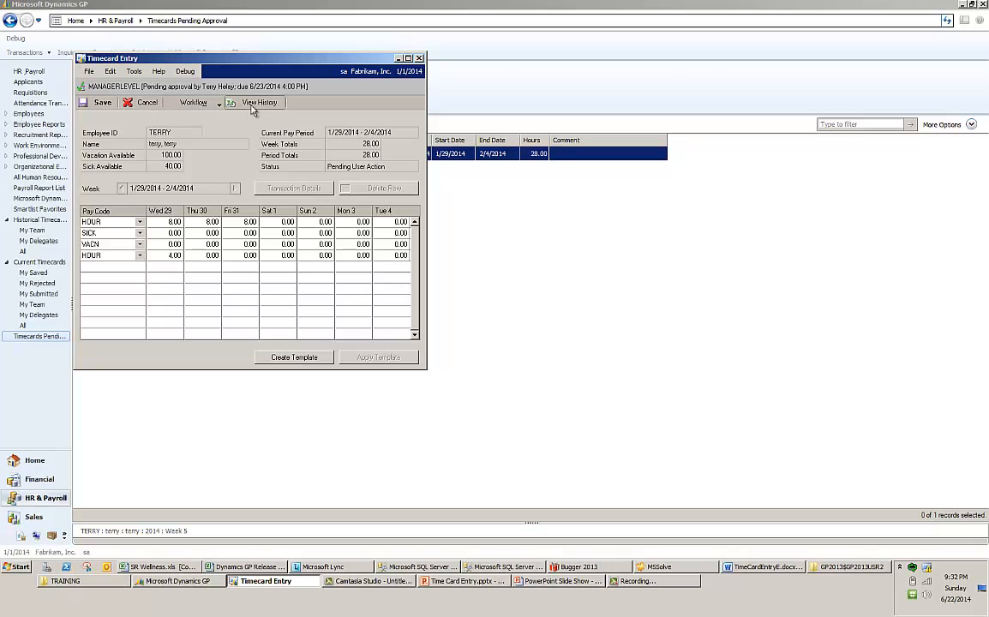
left_click(211, 103)
type("approve")
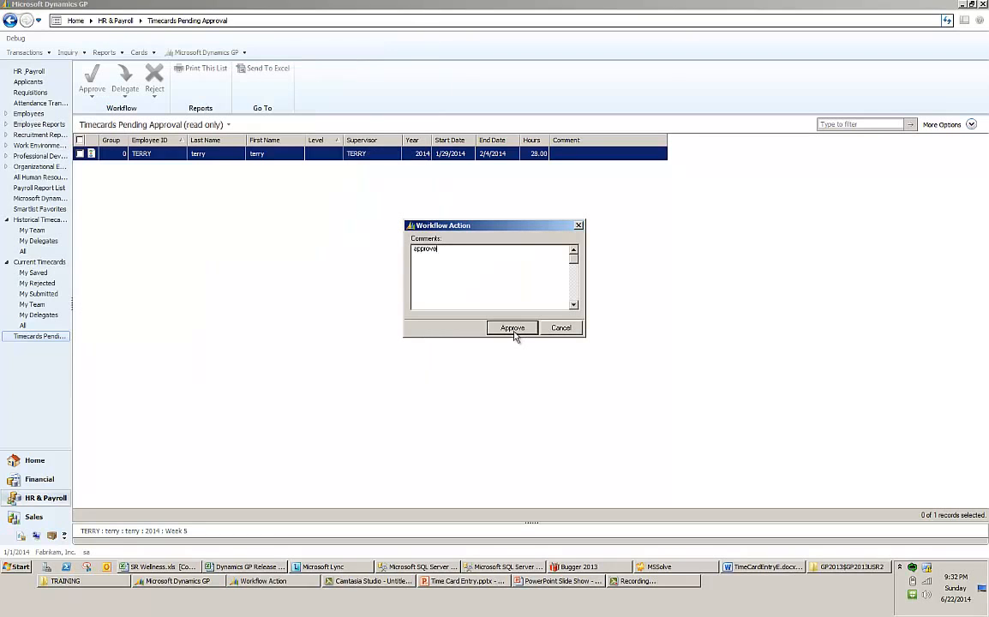
left_click(512, 329)
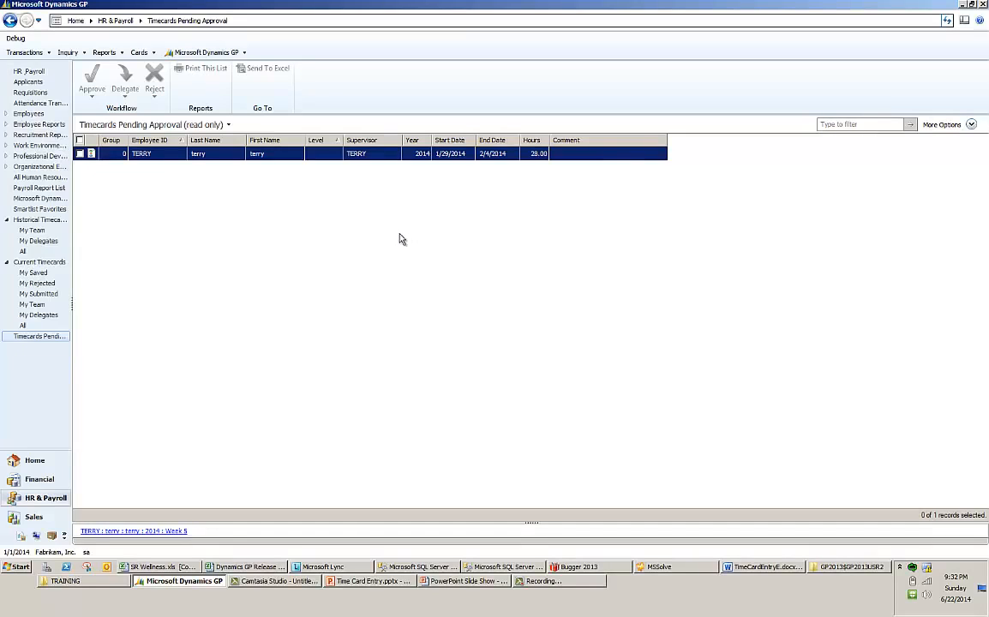
Step: Check the Week 1 and Week 5 entries in Historical Timecards and the timecard summary on the home page
left_click(17, 220)
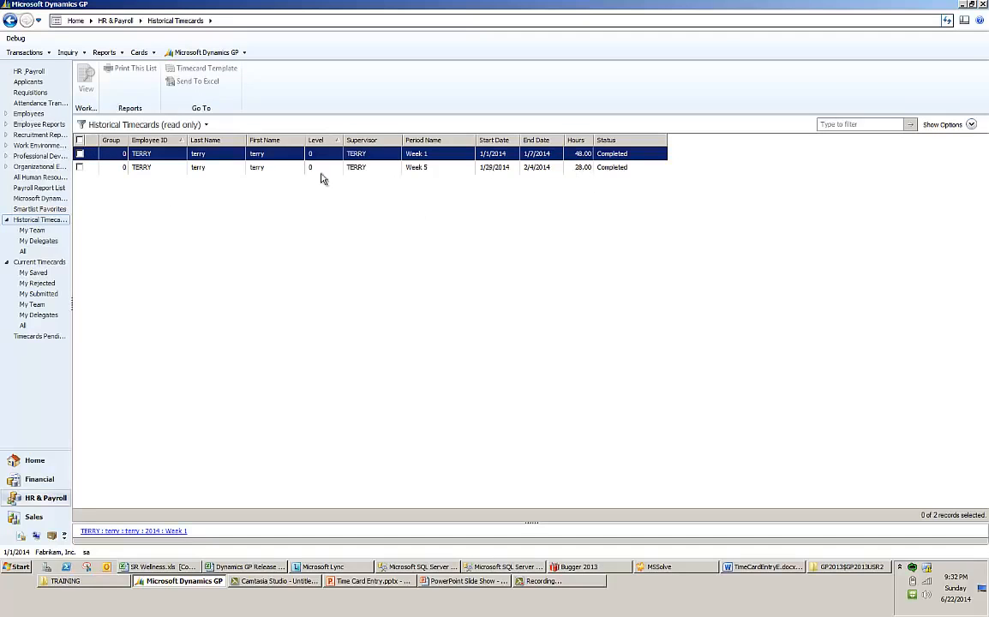
left_click(80, 154)
left_click(79, 167)
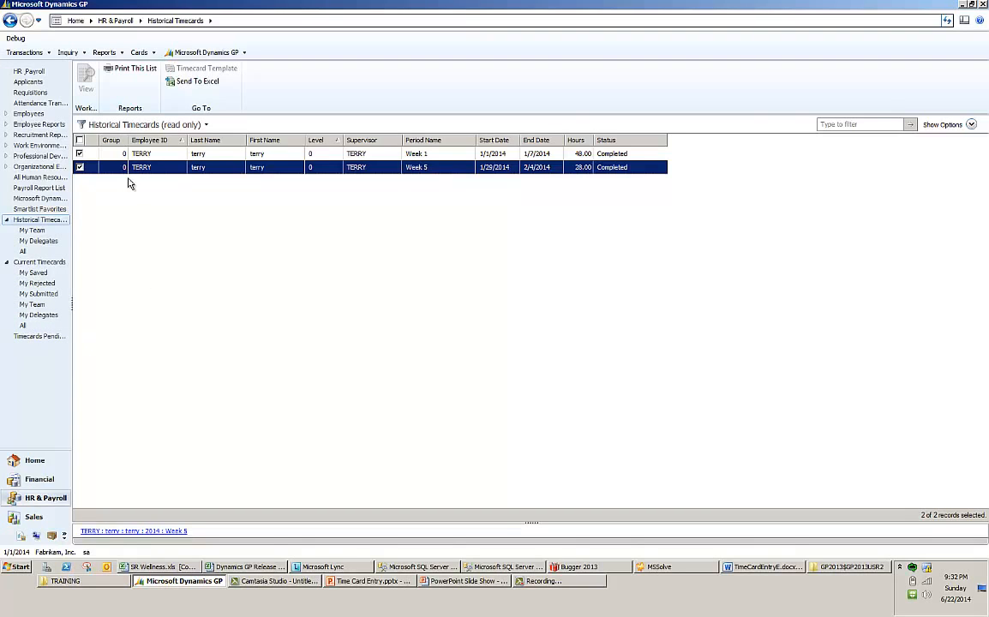
left_click(34, 461)
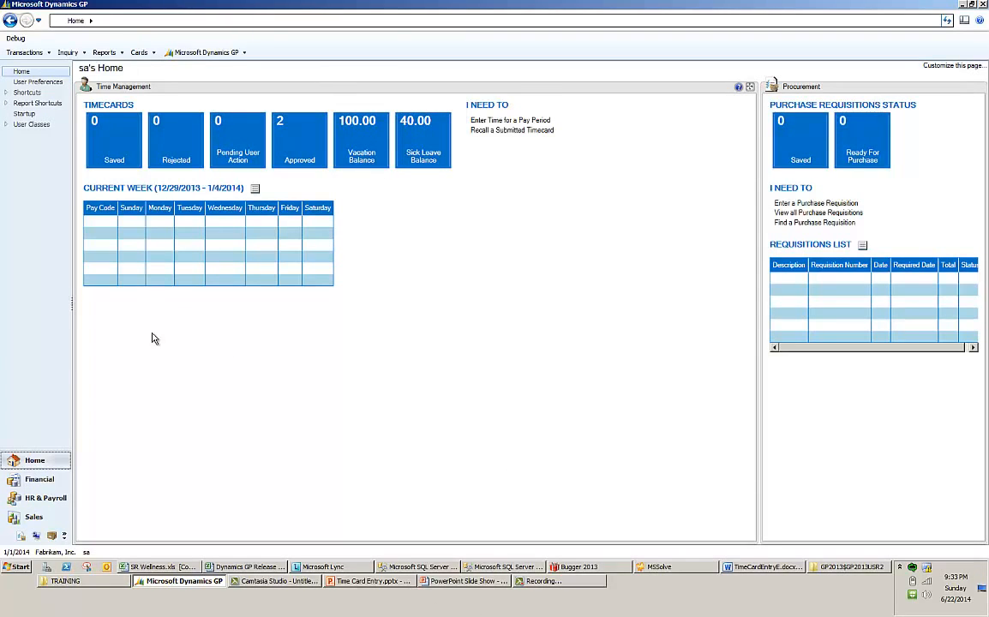
Step: Open Payroll Transaction Entry from HR & Payroll and look up the timecard batch HOURLY-5
left_click(45, 498)
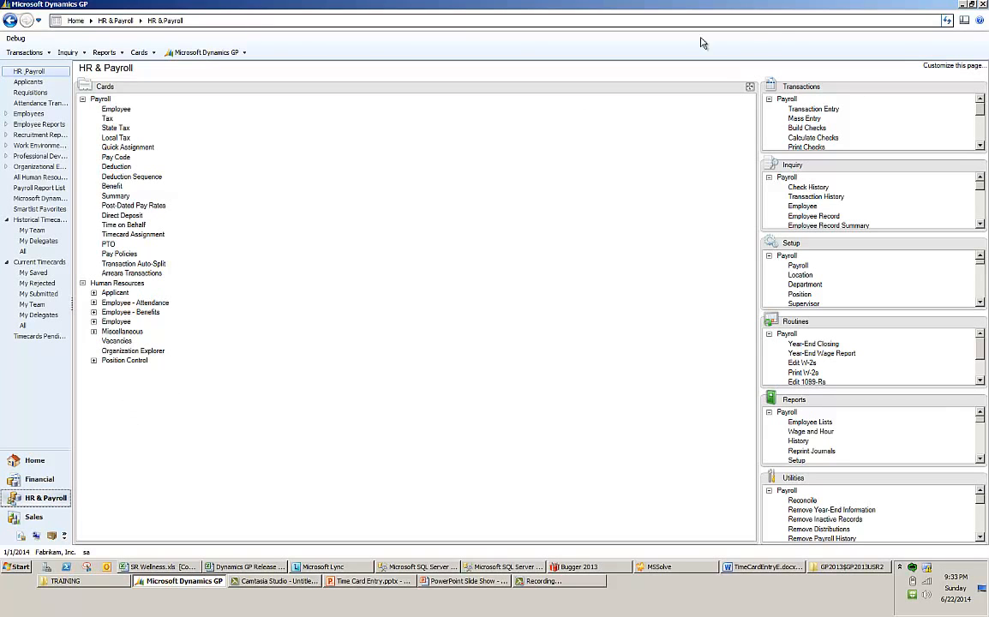
left_click(806, 110)
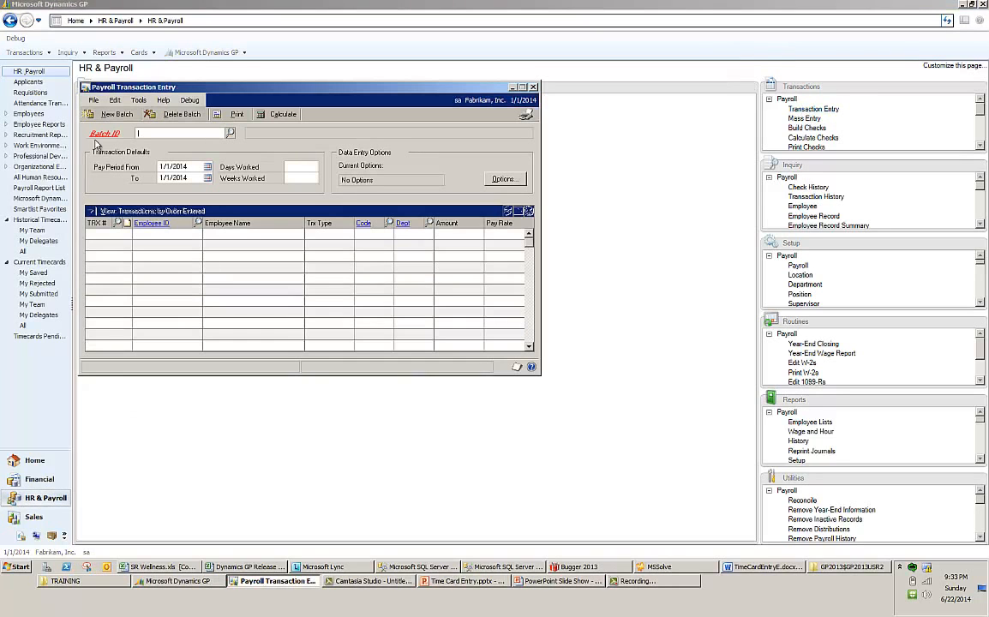
left_click(232, 132)
left_click(139, 223)
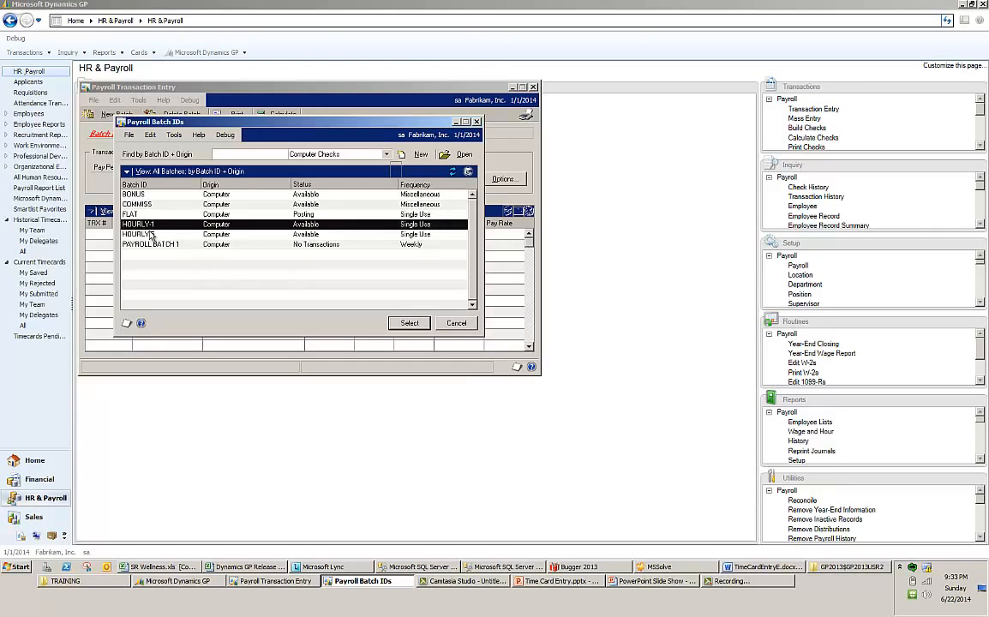
left_click(150, 234)
left_click(151, 225)
double_click(156, 235)
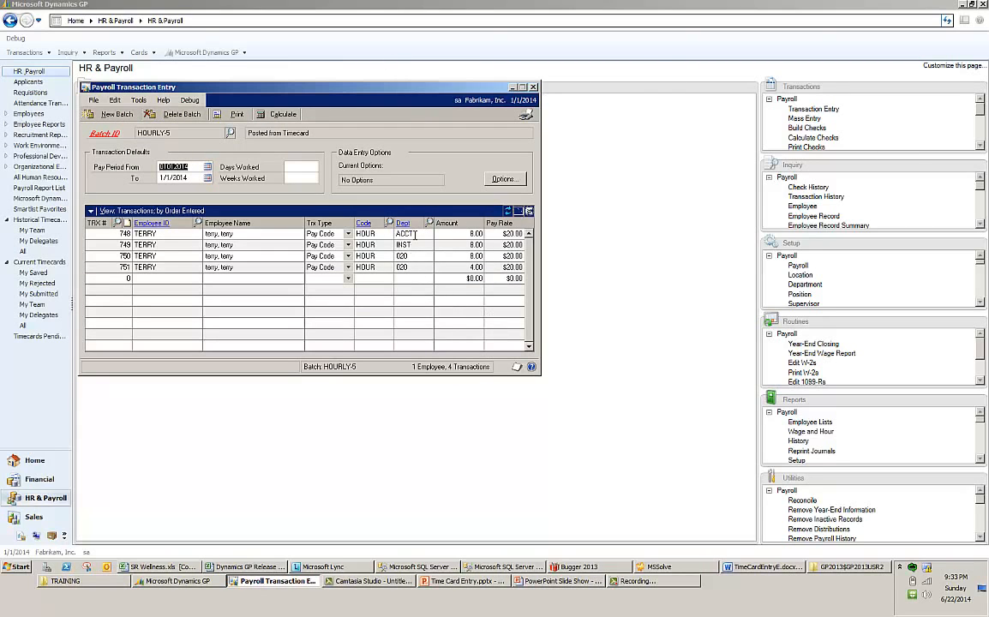
Step: Examine the expanded details of the batch's first transaction and the amounts on its transaction lines
left_click(529, 212)
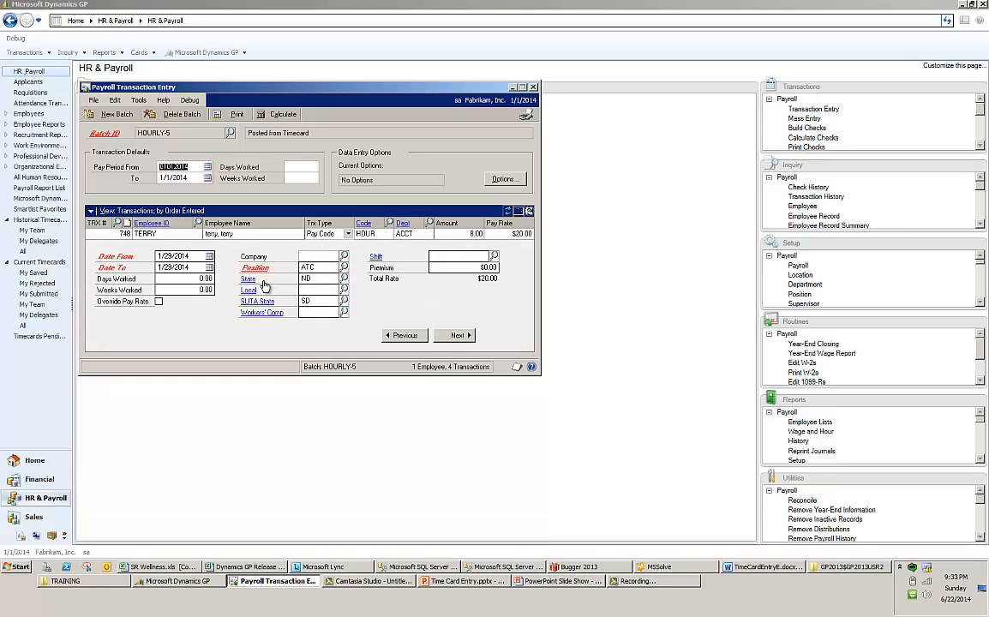
left_click(530, 211)
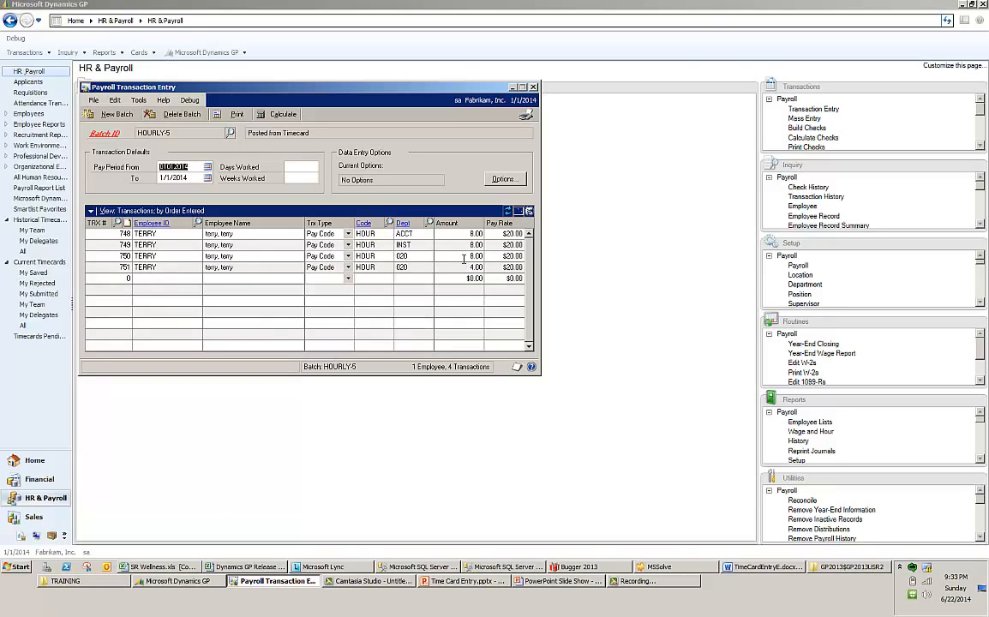
left_click(467, 268)
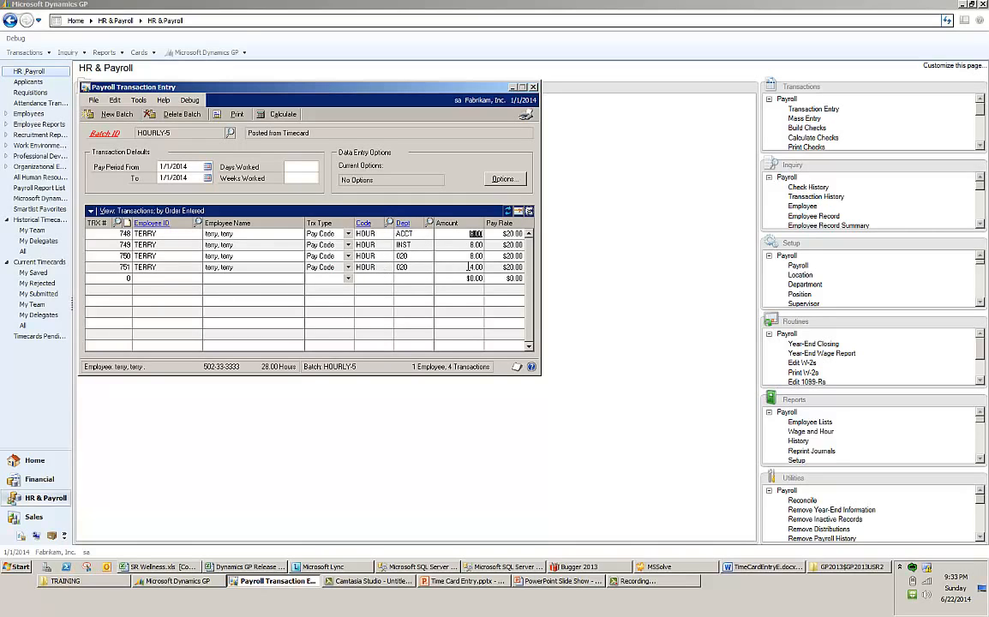
left_click(461, 233)
Step: Switch to the Time Card Entry PowerPoint slide show and advance to the Key takeaways slide
mouse_move(553, 585)
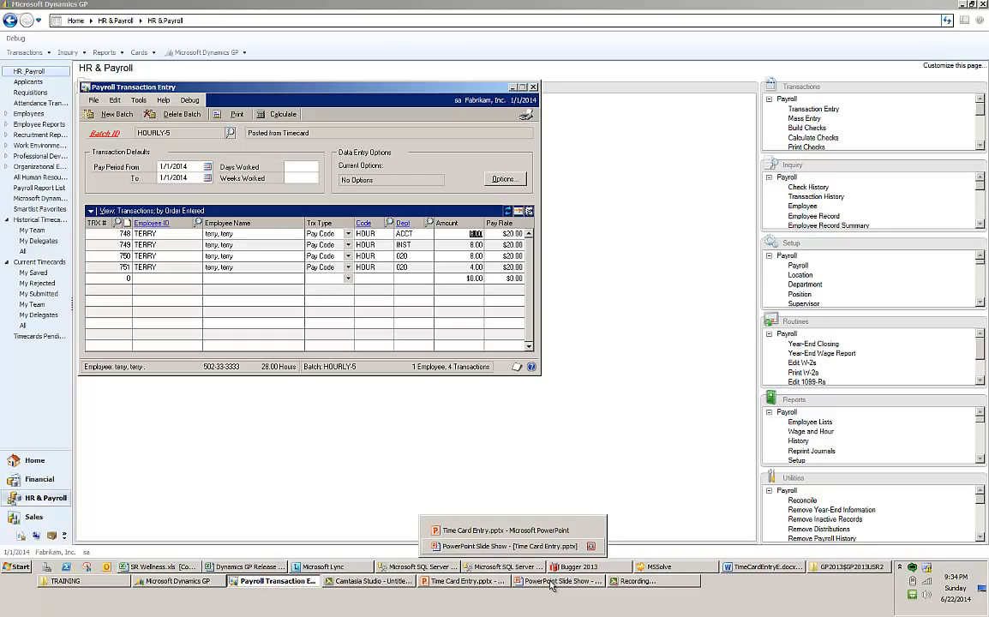
left_click(505, 546)
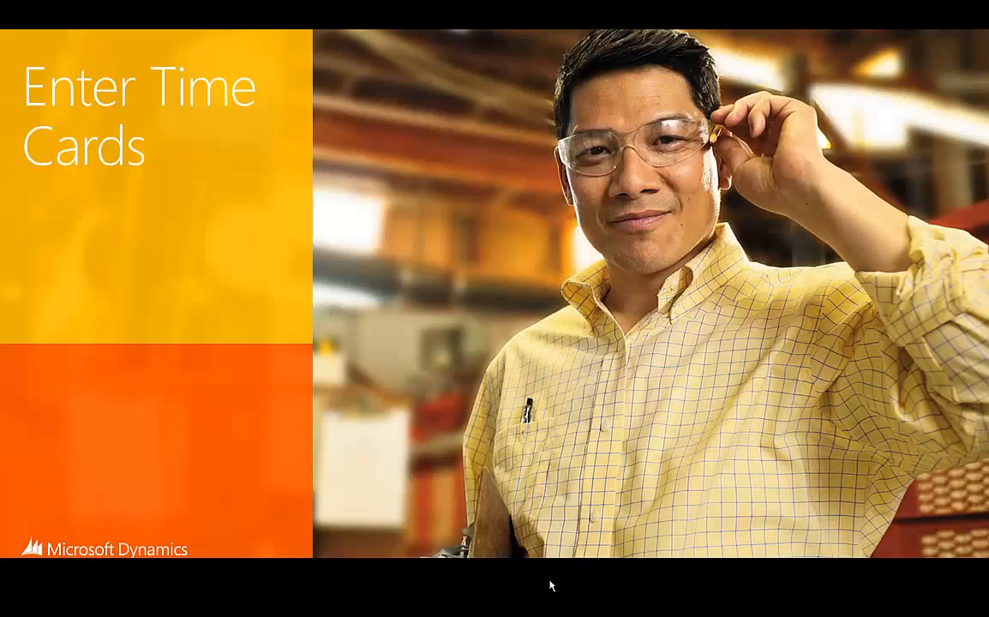
left_click(240, 300)
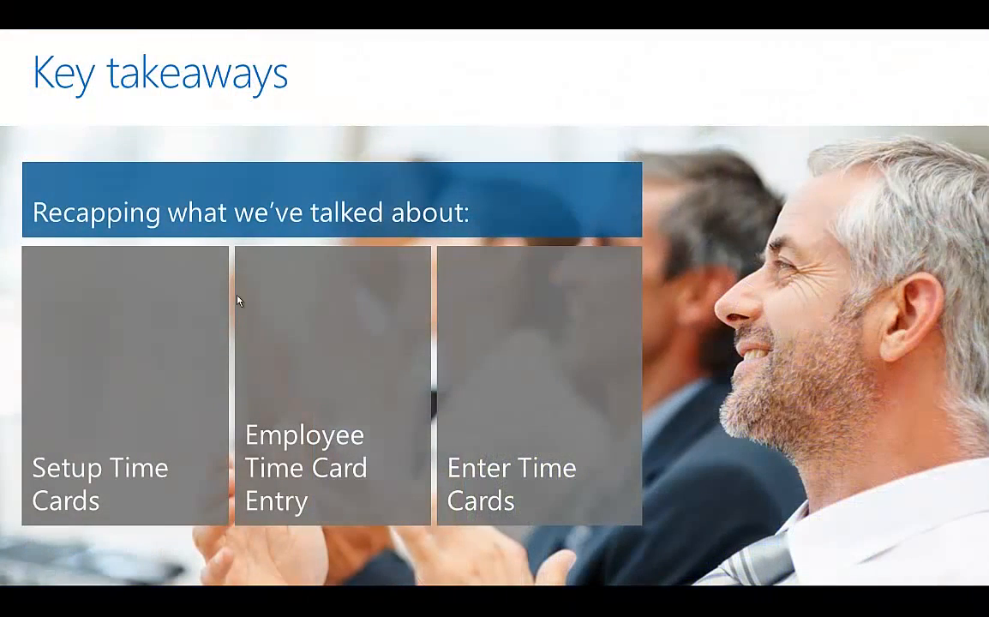